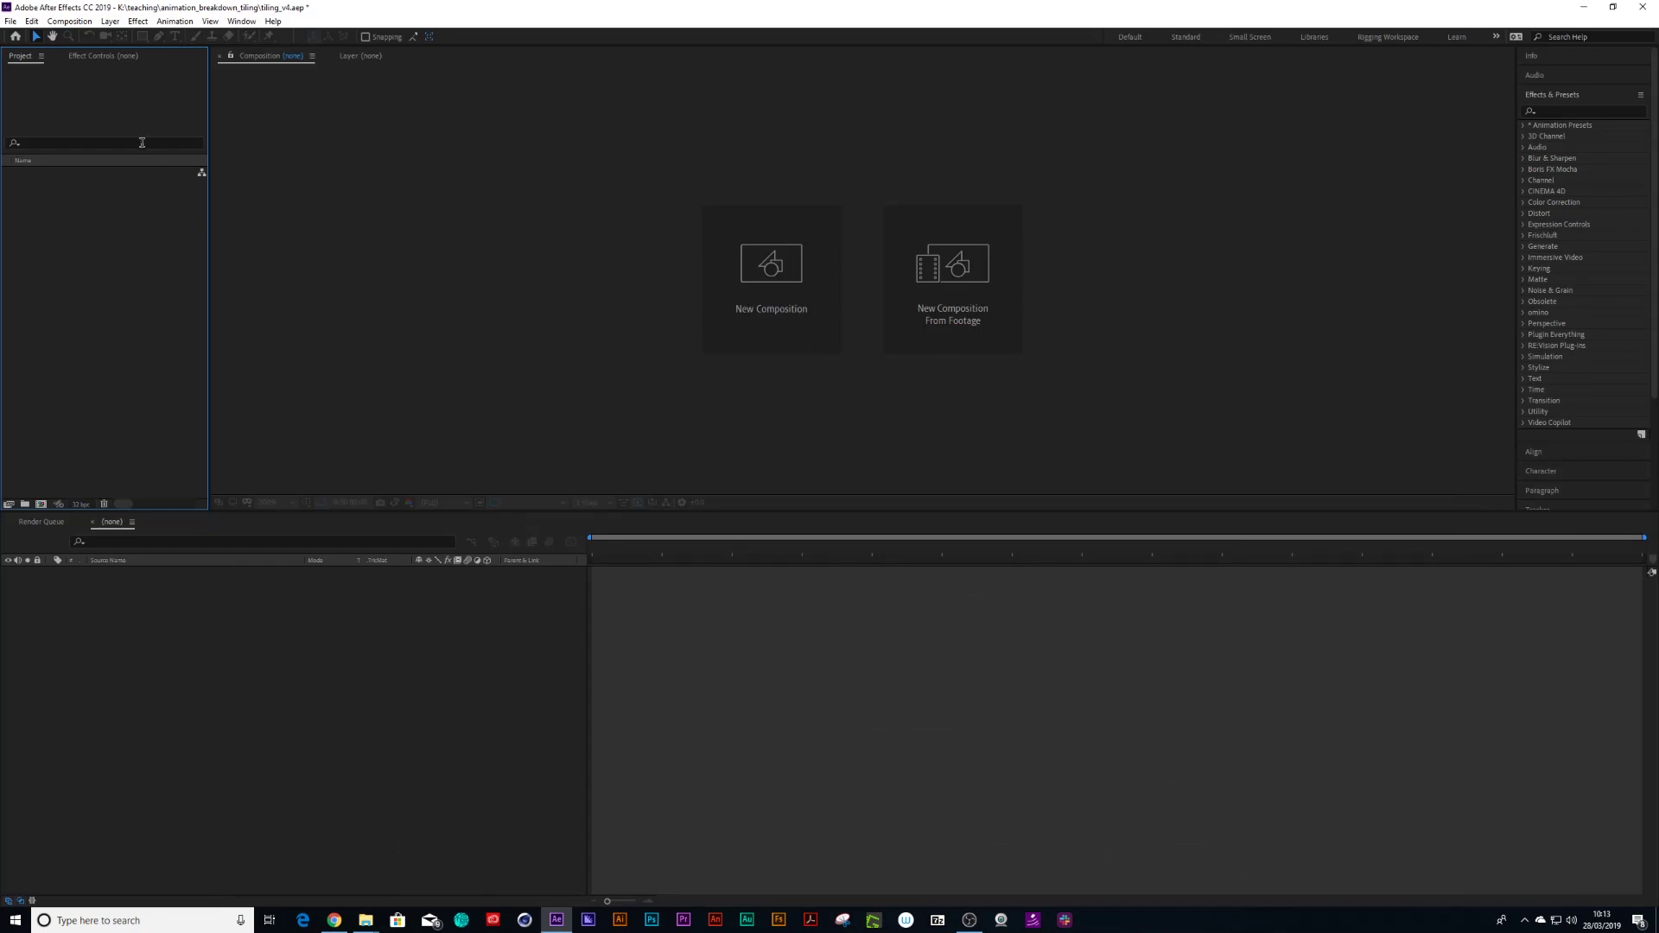
Create an 80x80 composition, Comp 1, and zoom the view to 400%
click(110, 21)
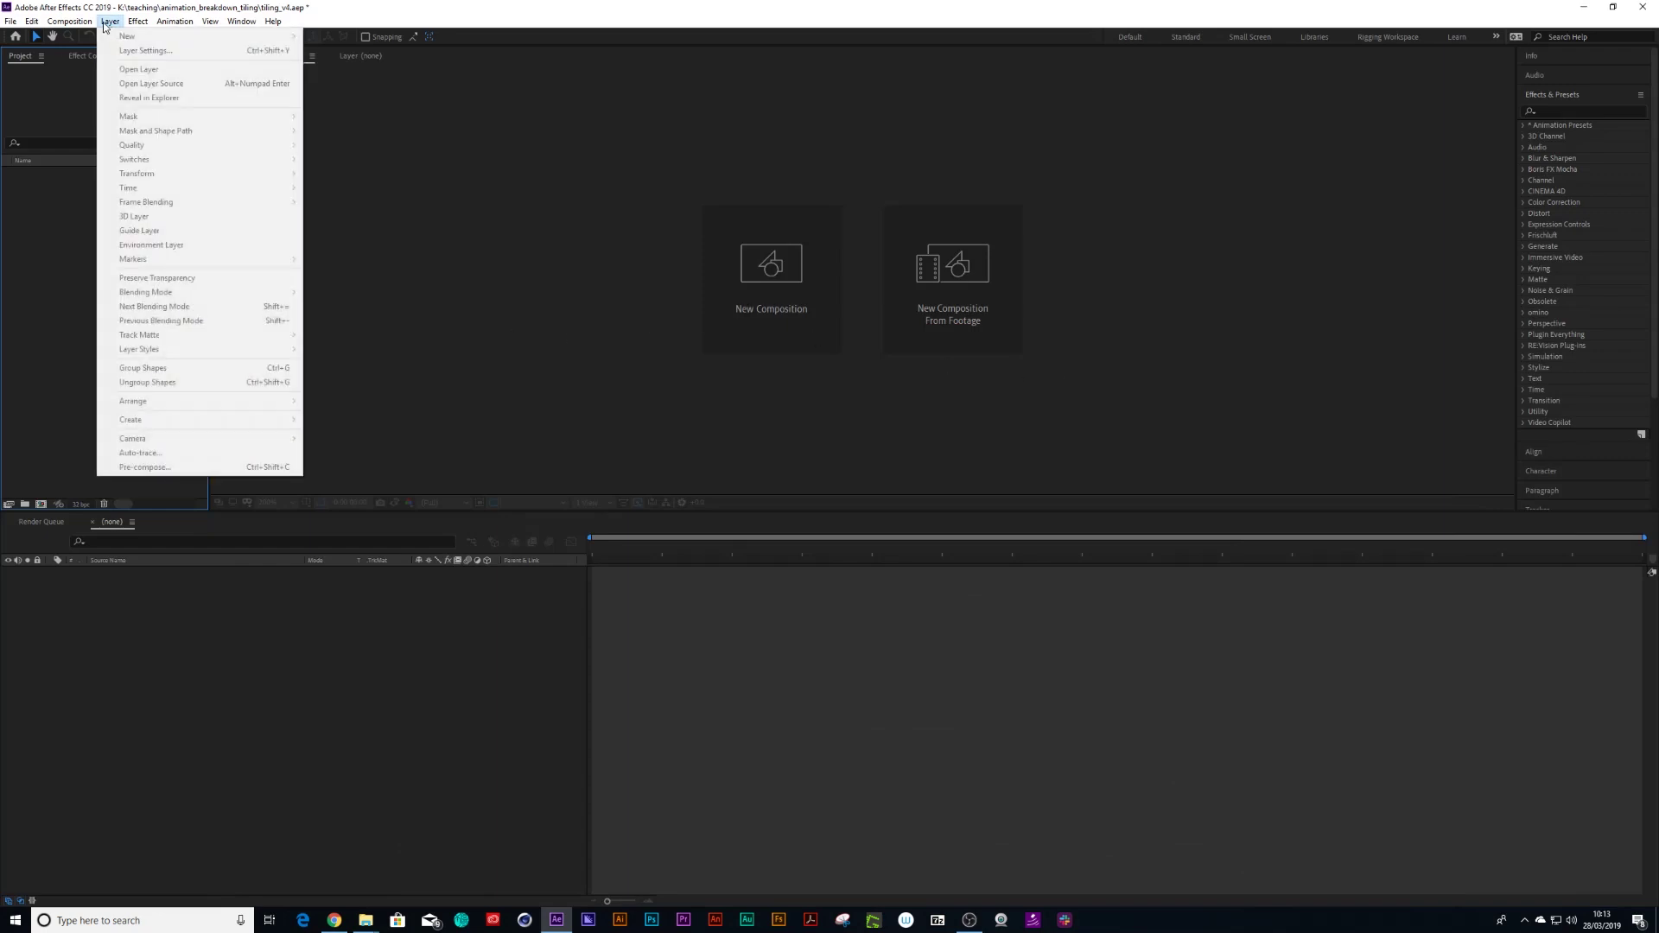
mouse_move(71, 22)
click(99, 36)
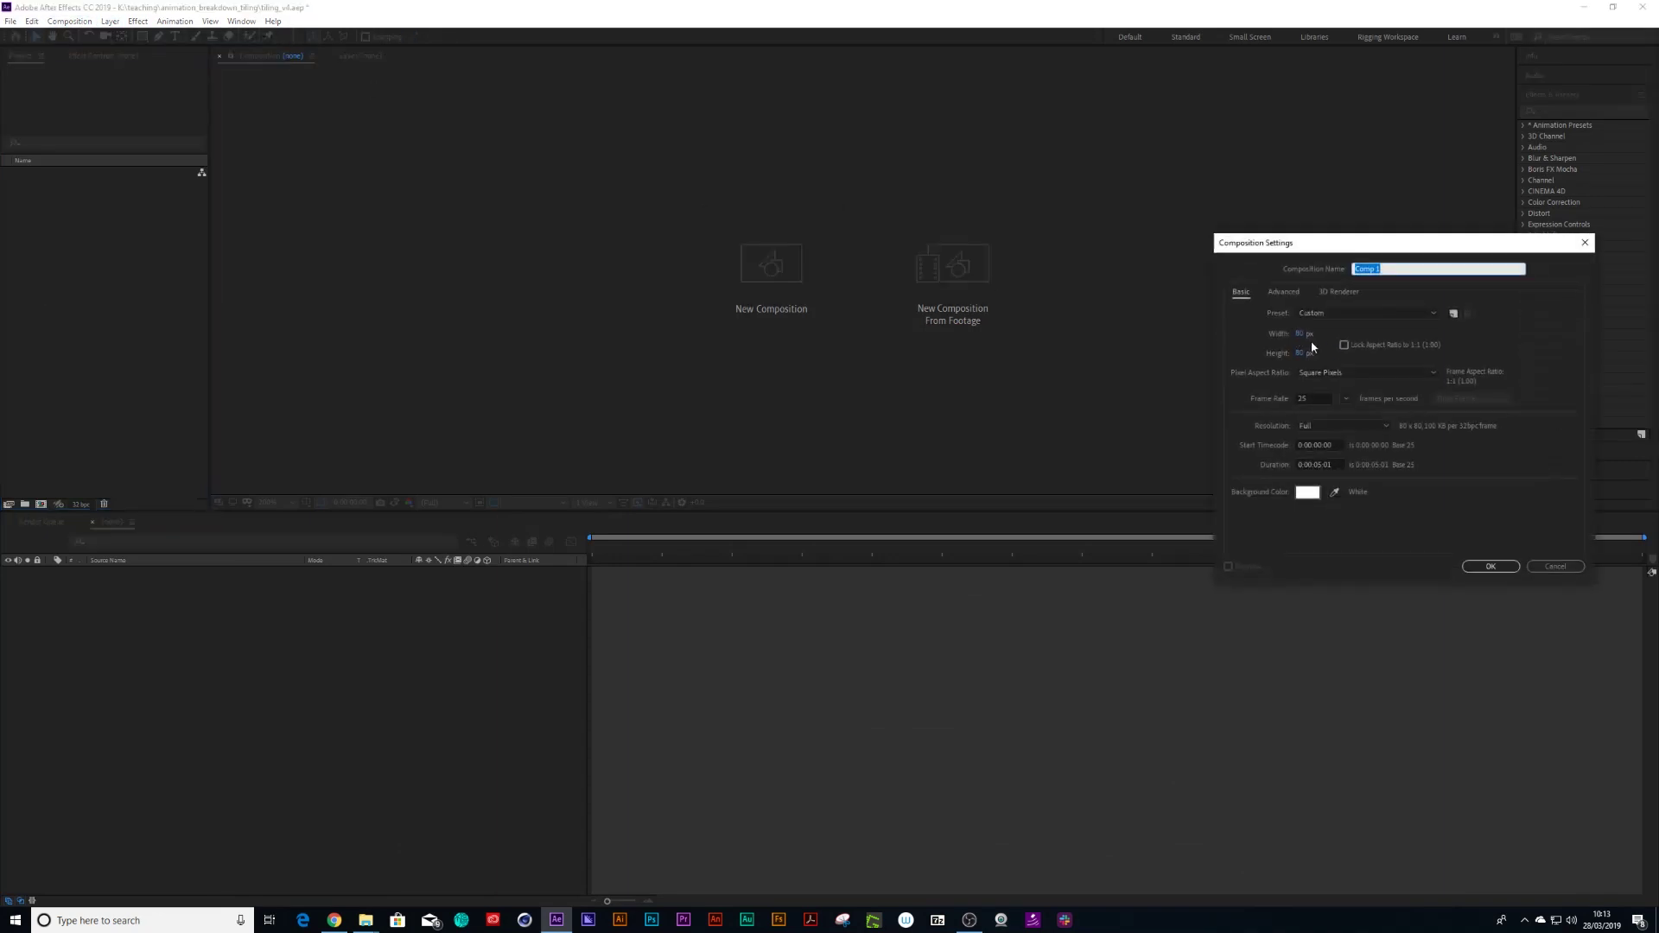
click(1502, 566)
key(period)
key(period)
key(period)
key(period)
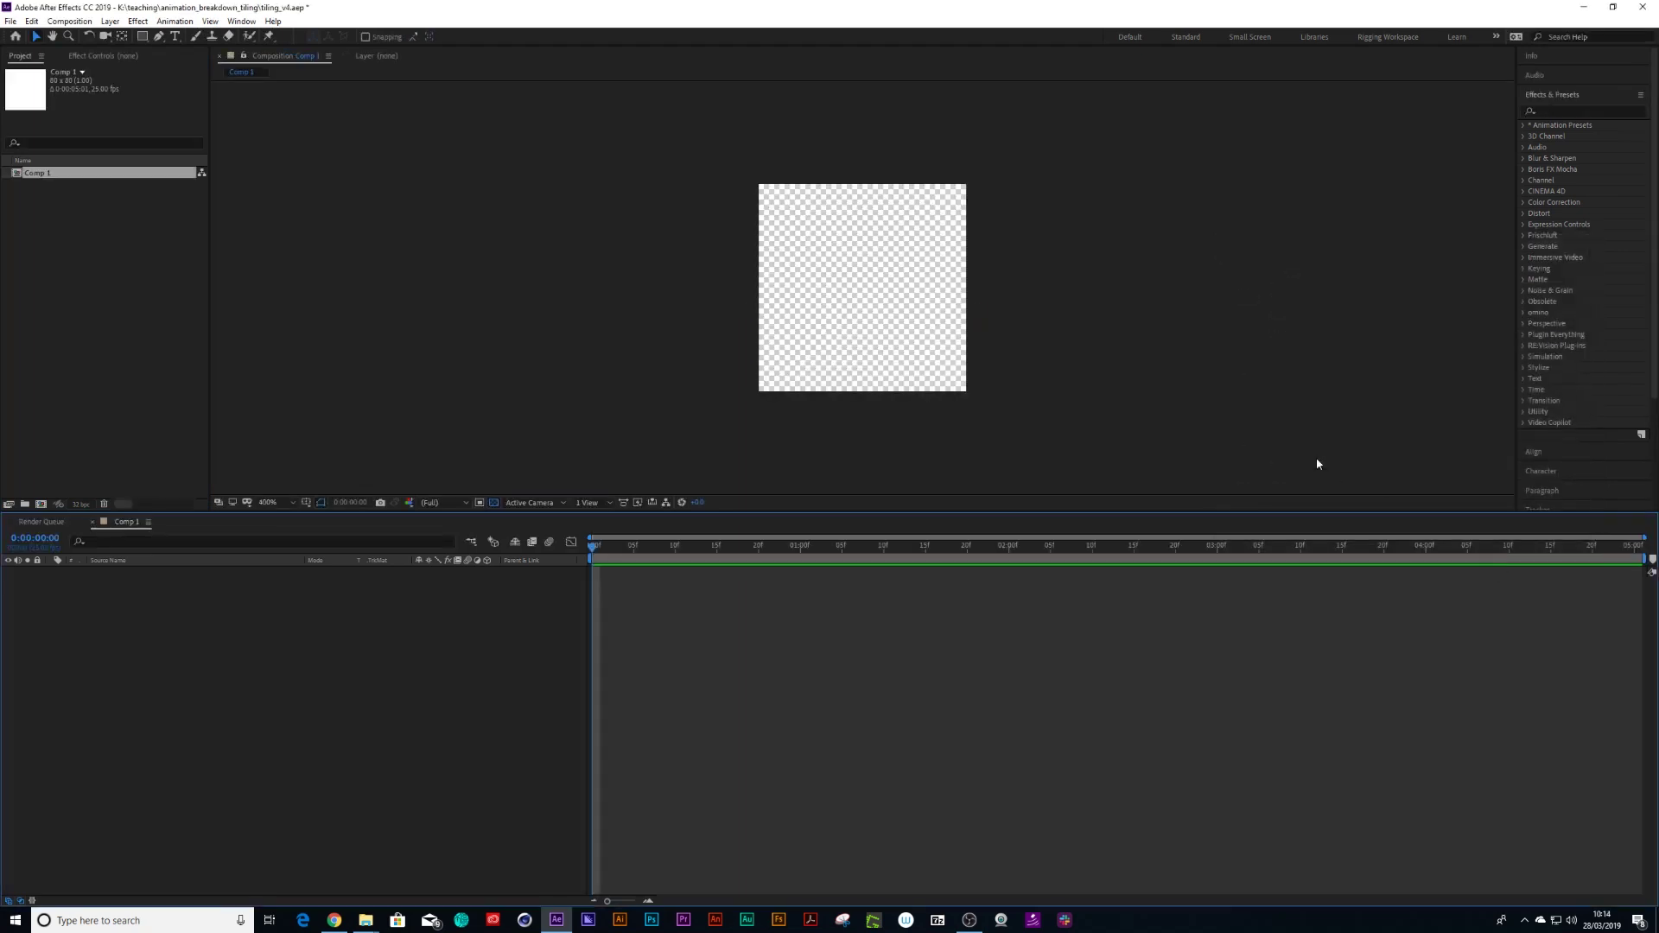
Search Effects & Presets for 'grid' and try dropping Grid onto the empty comp
click(1571, 110)
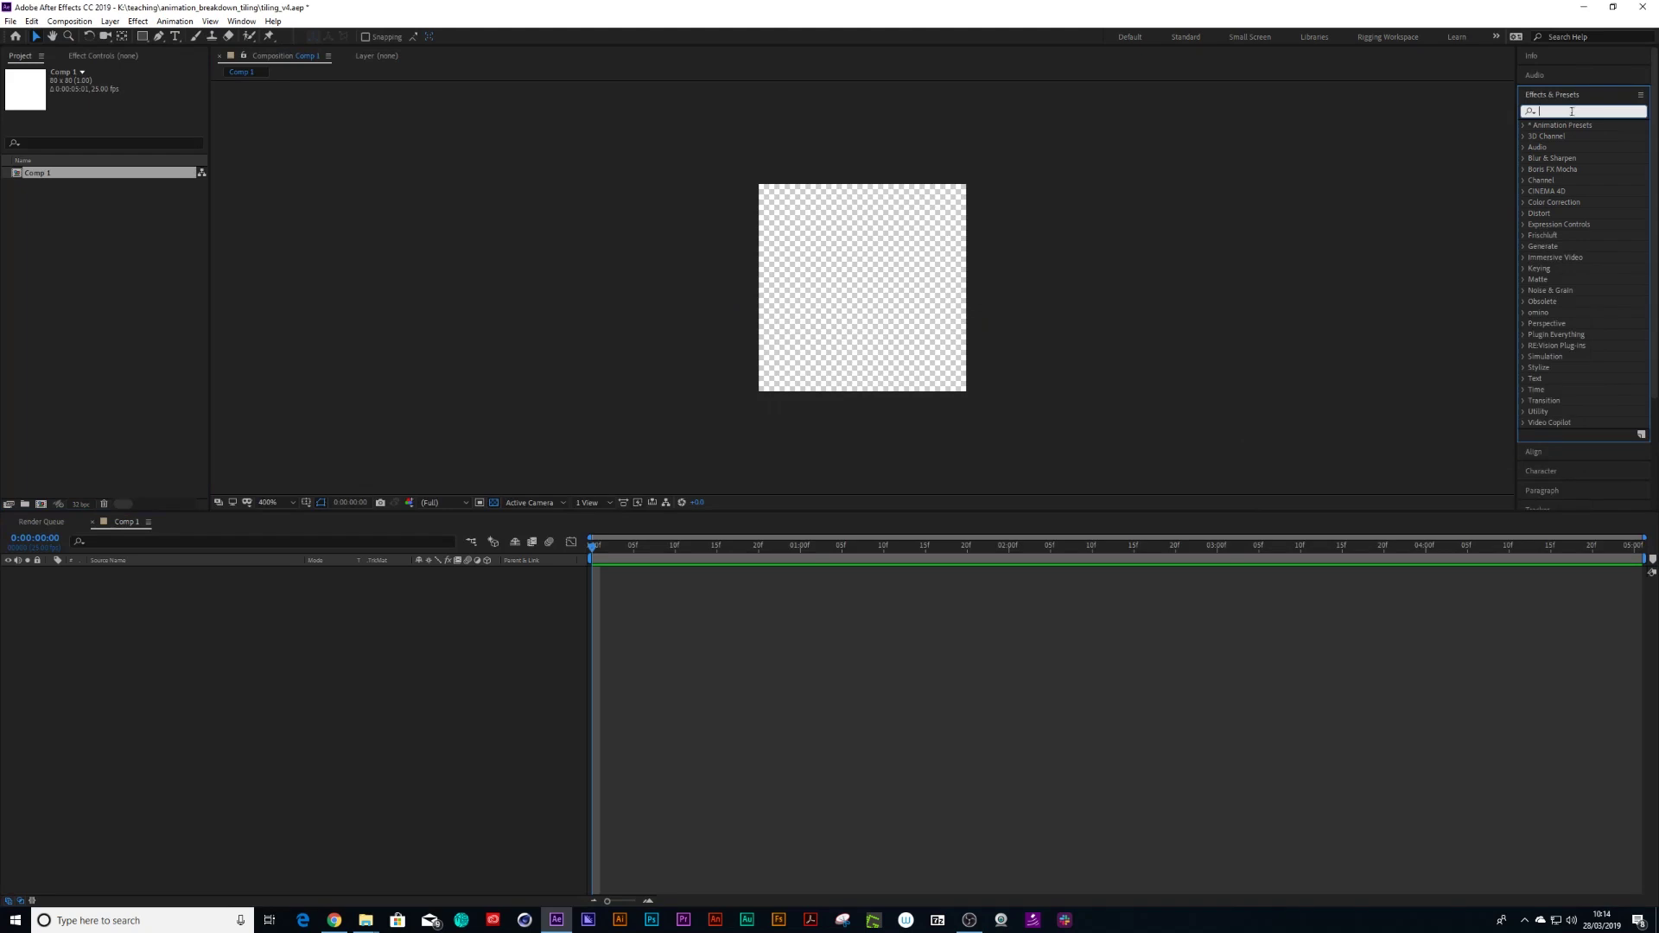
text(grid)
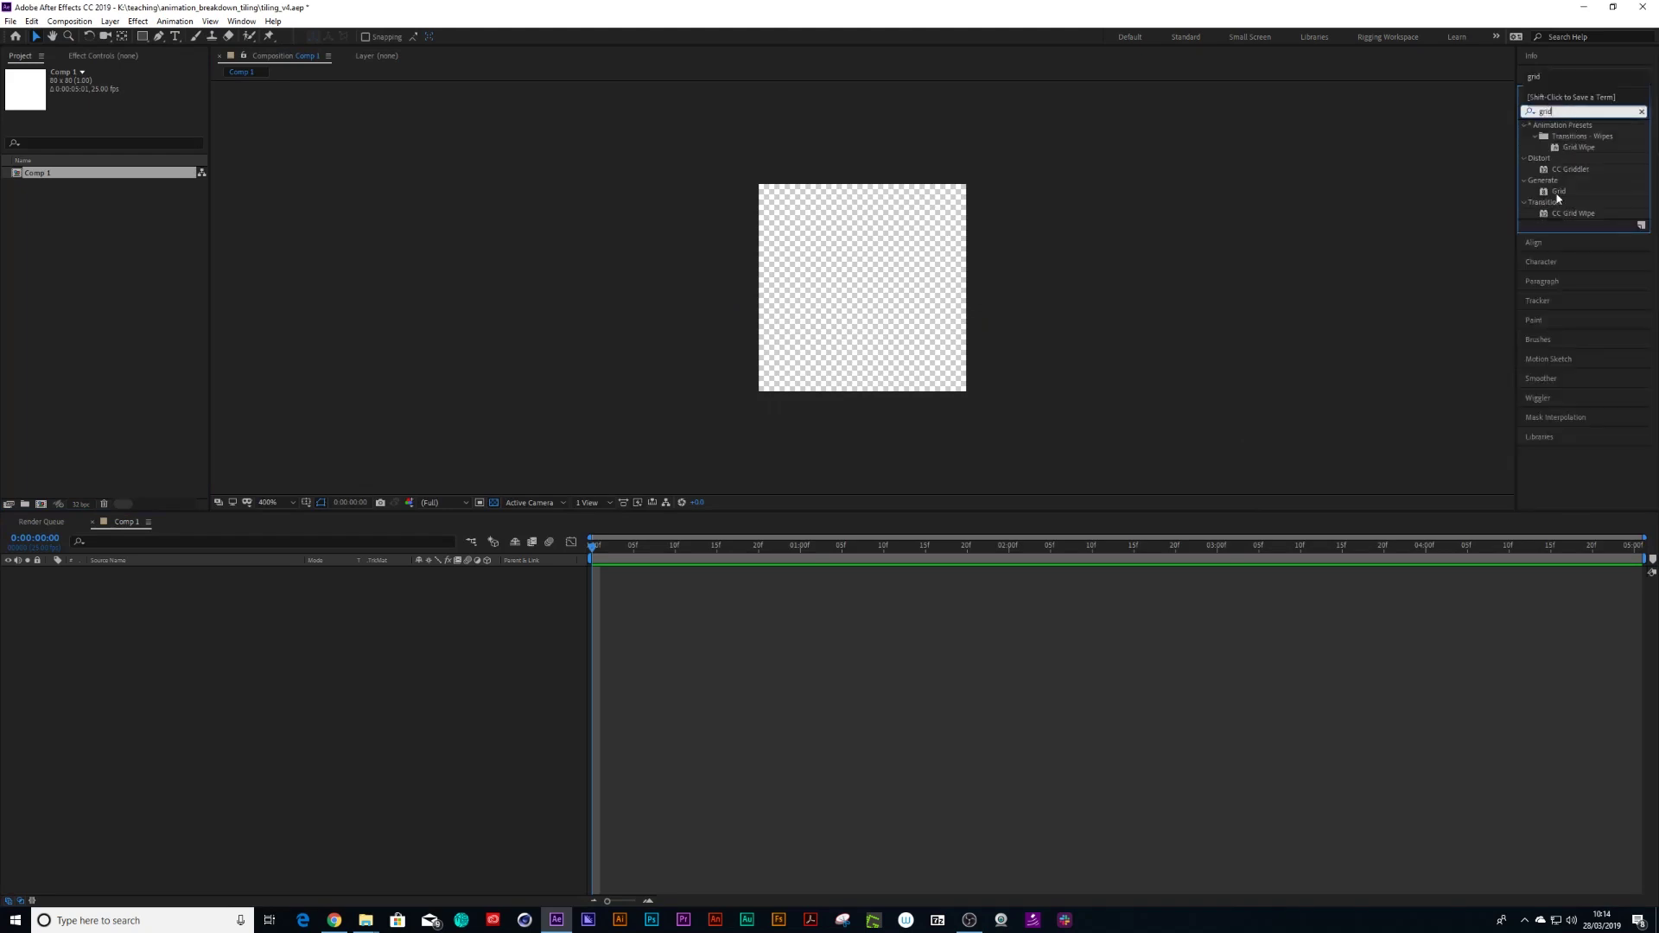
drag(1556, 193, 896, 326)
click(110, 21)
mouse_move(69, 20)
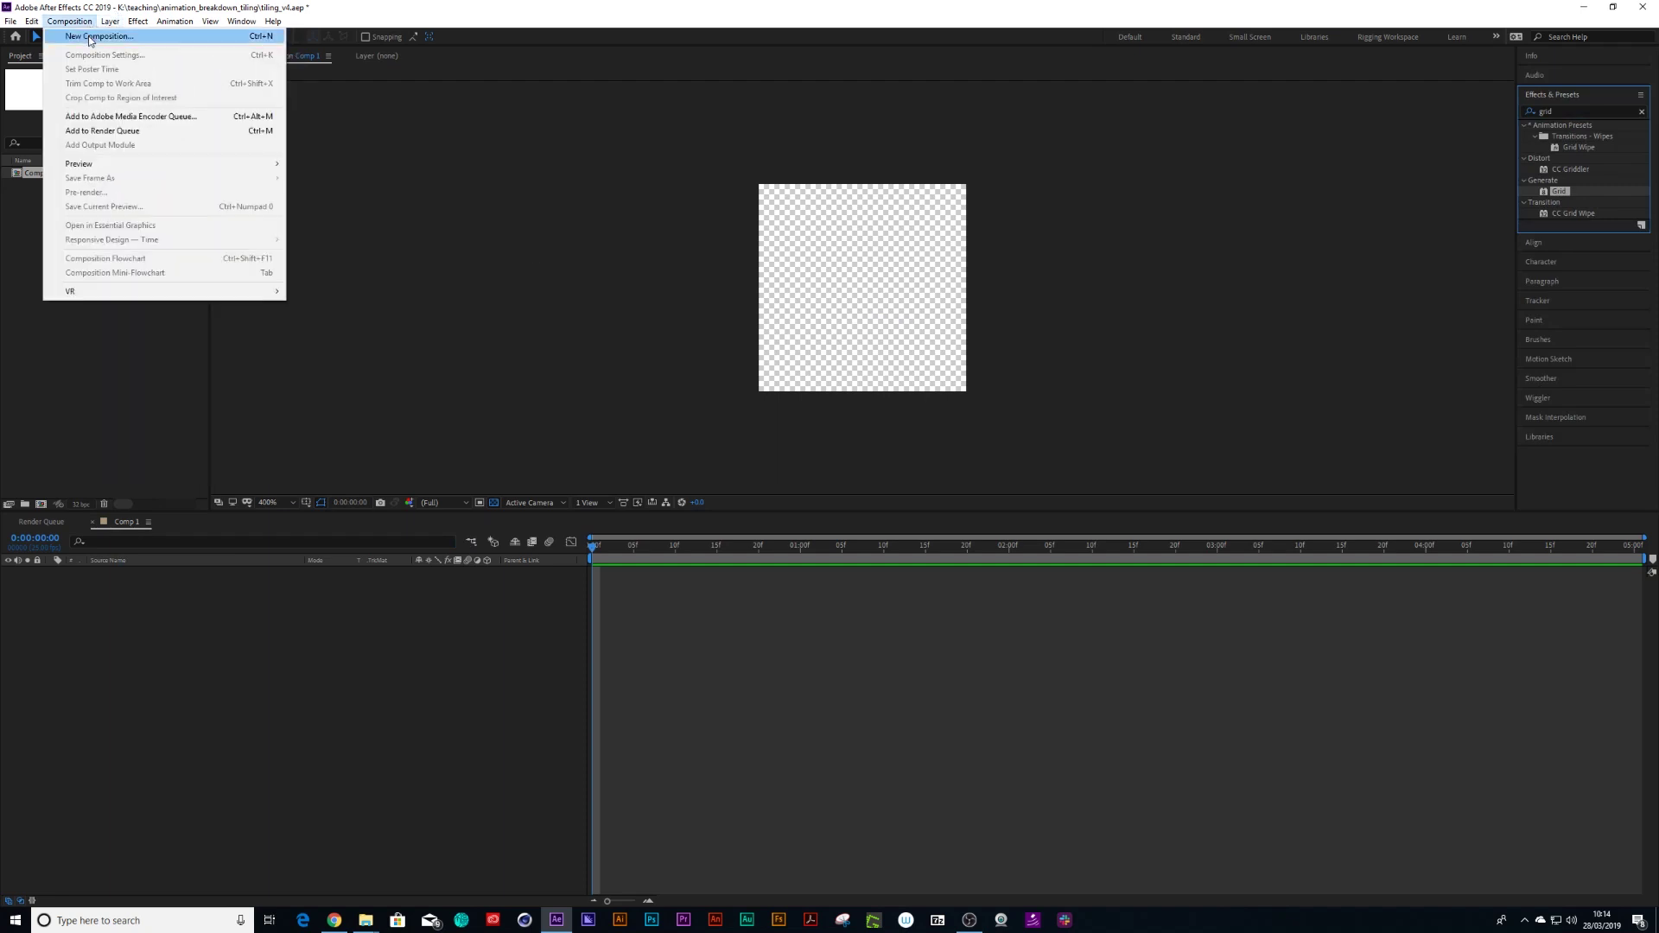
click(90, 36)
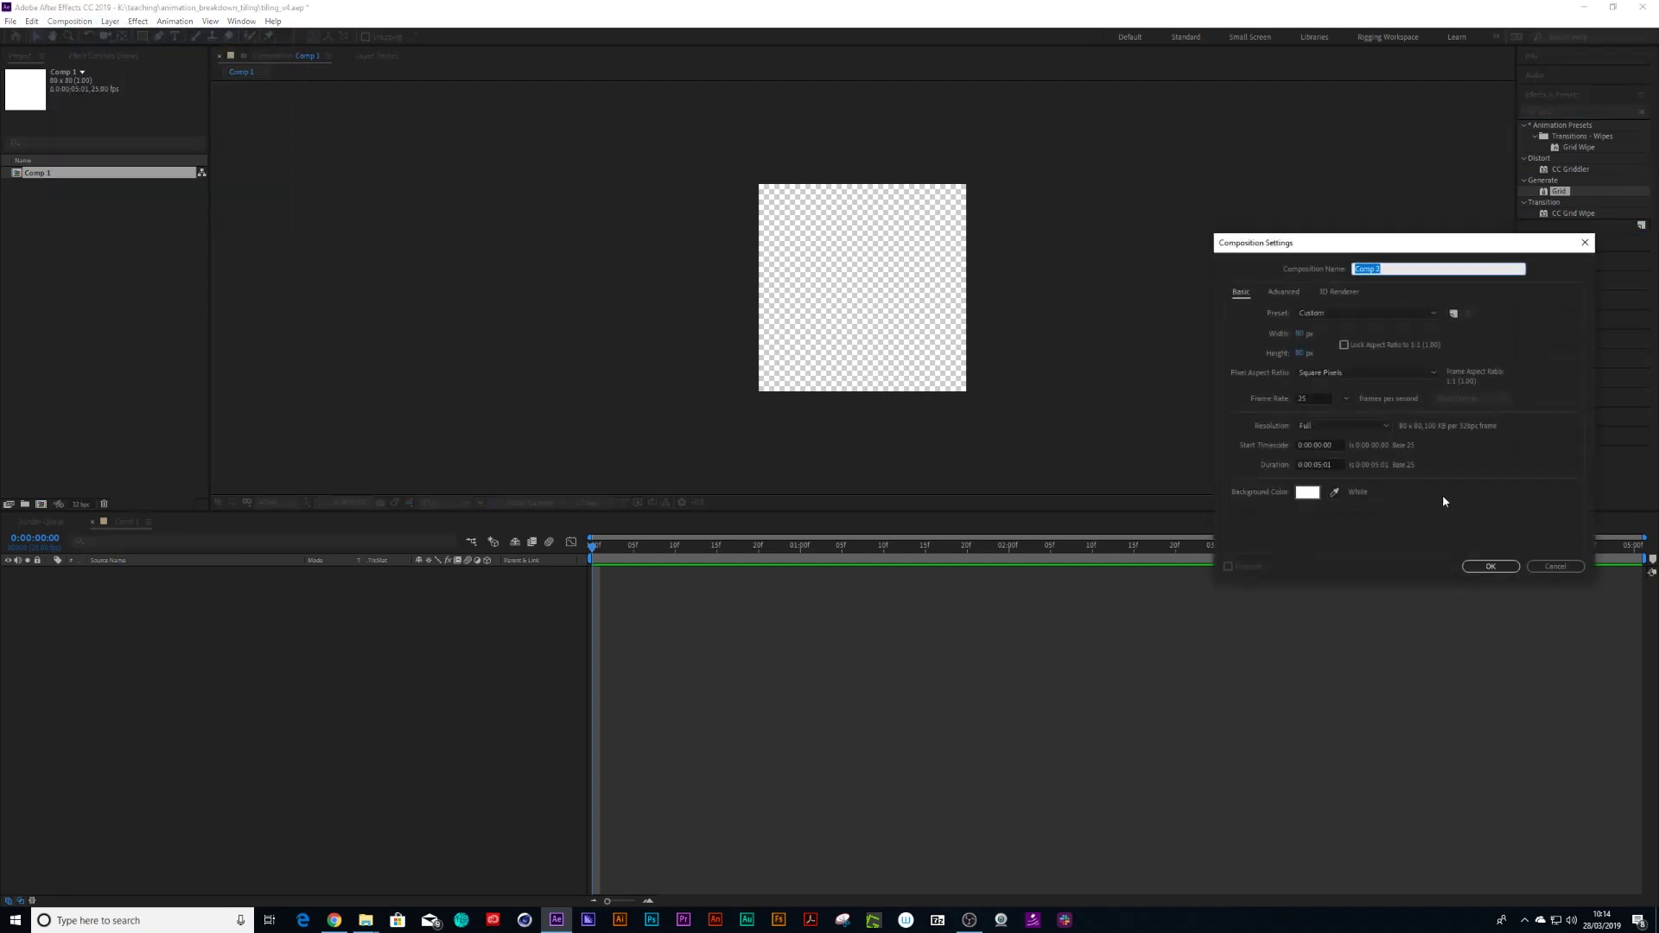
click(1554, 566)
click(50, 178)
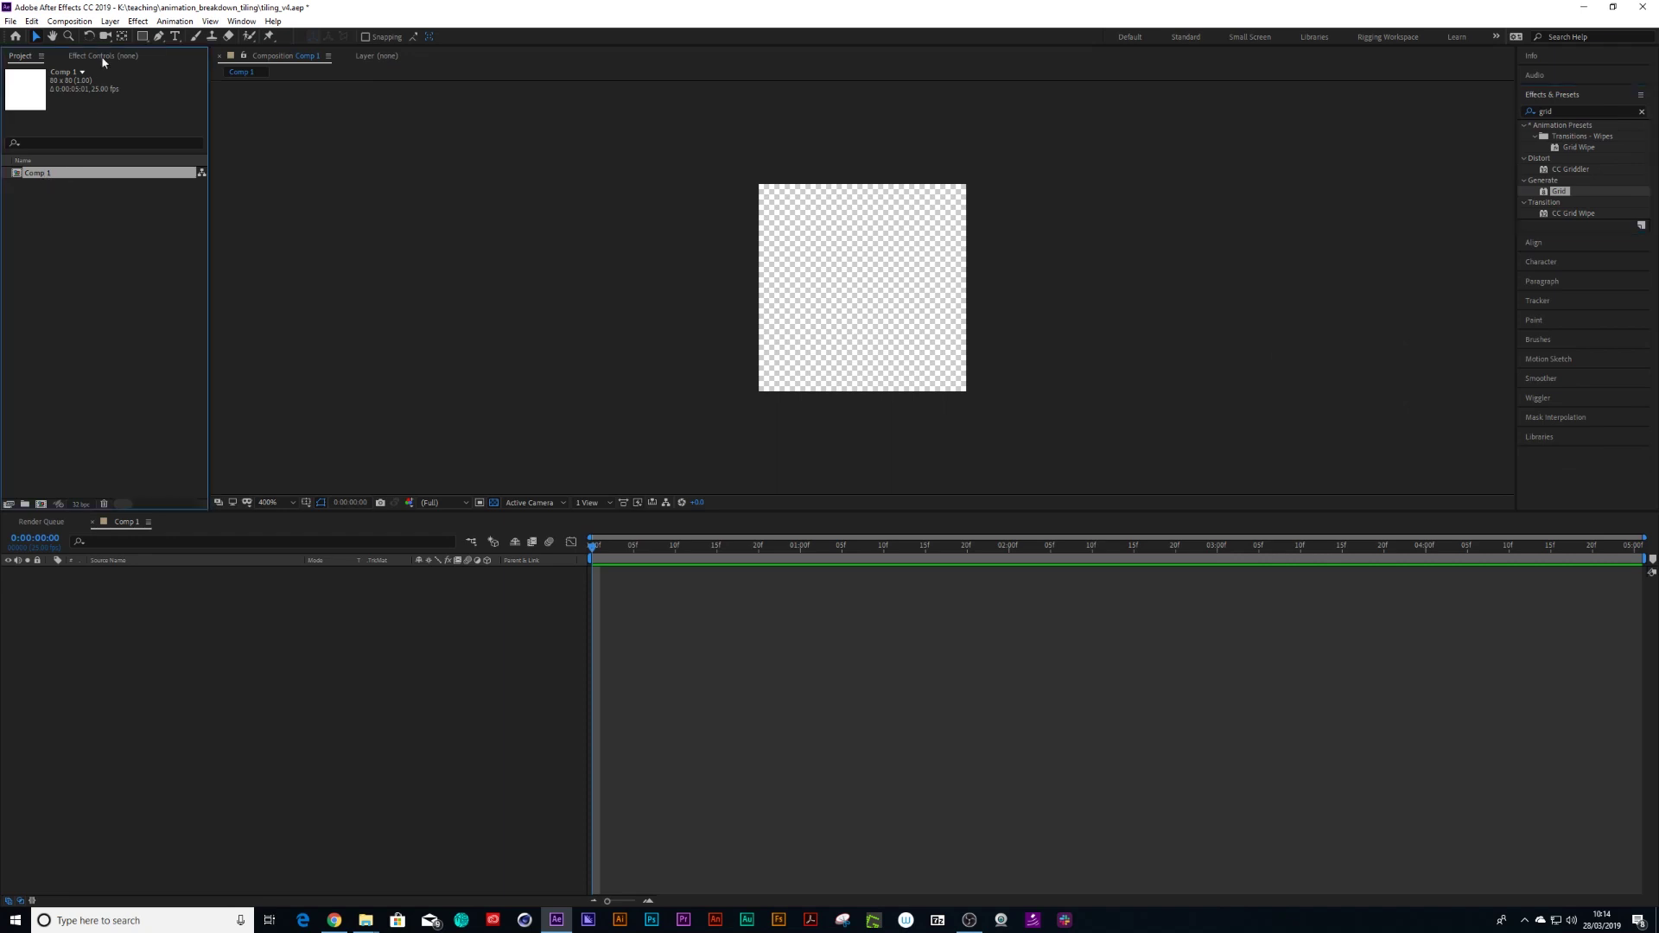
Add Adjustment Layer 1 to Comp 1
click(109, 21)
mouse_move(70, 20)
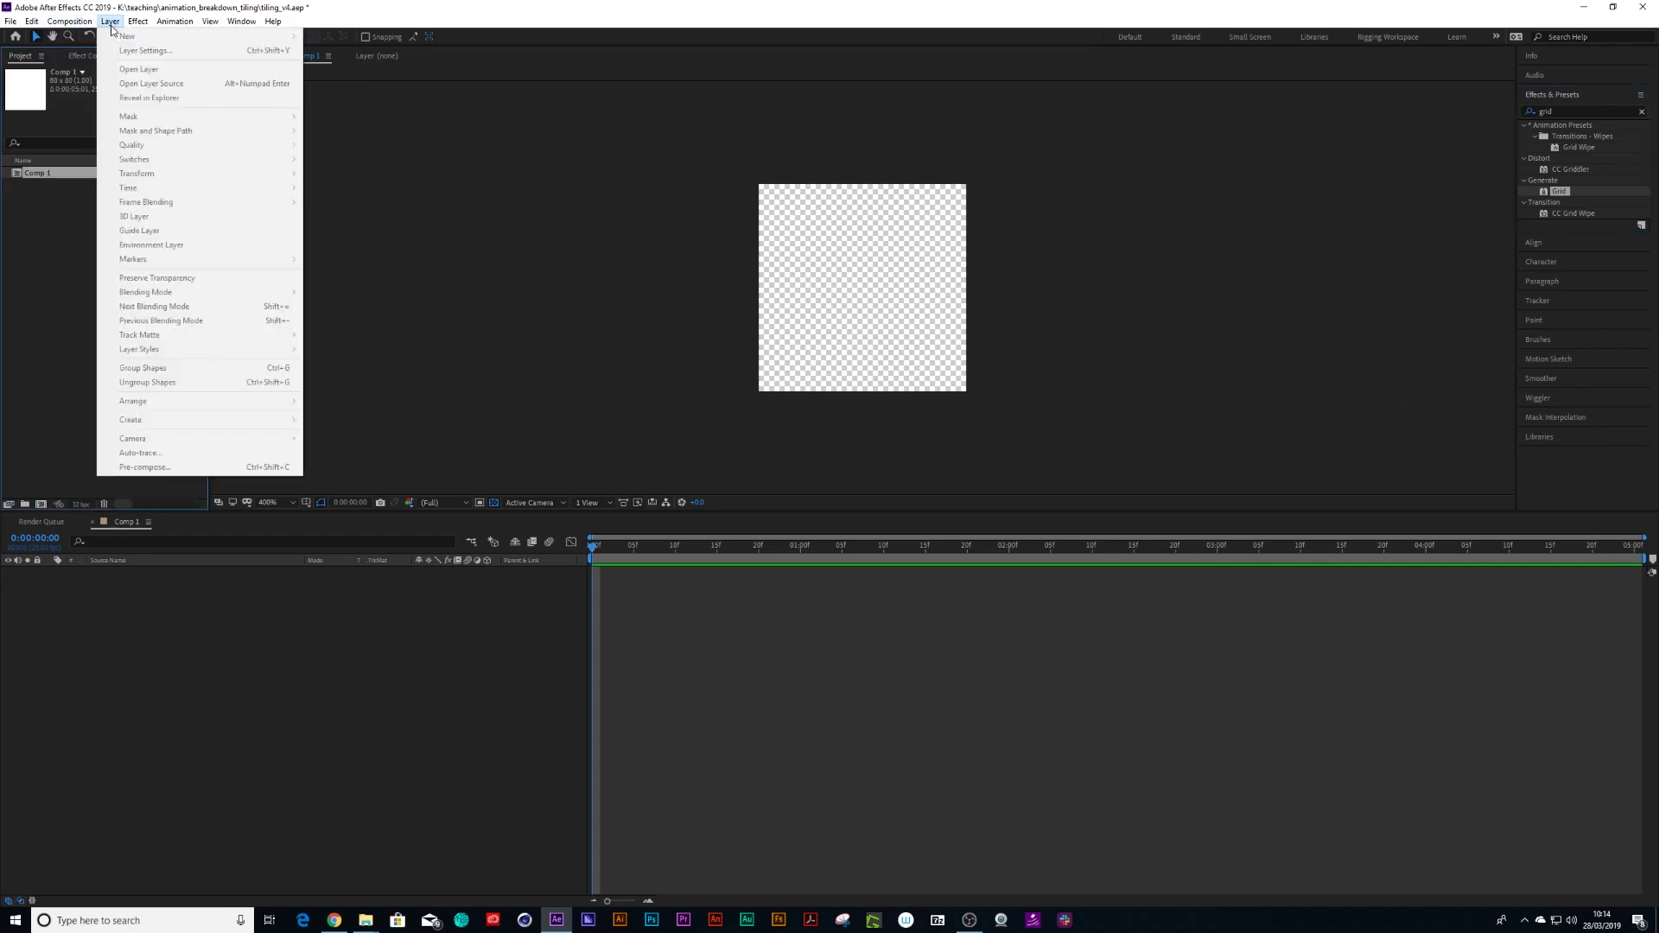
click(56, 360)
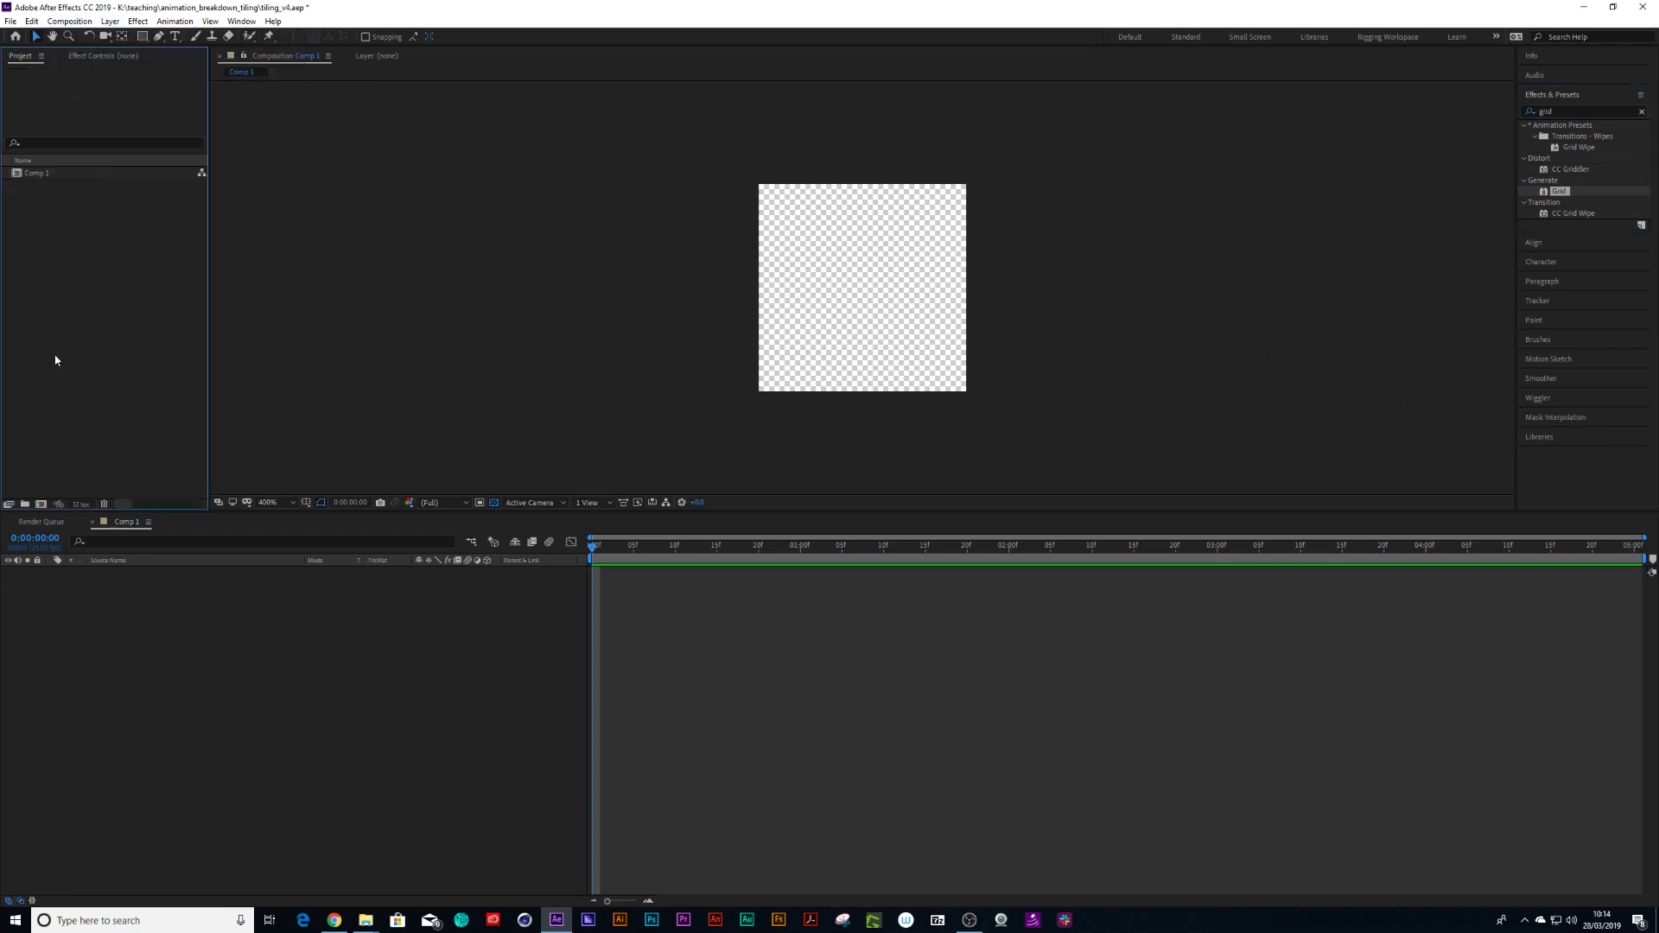
double_click(36, 173)
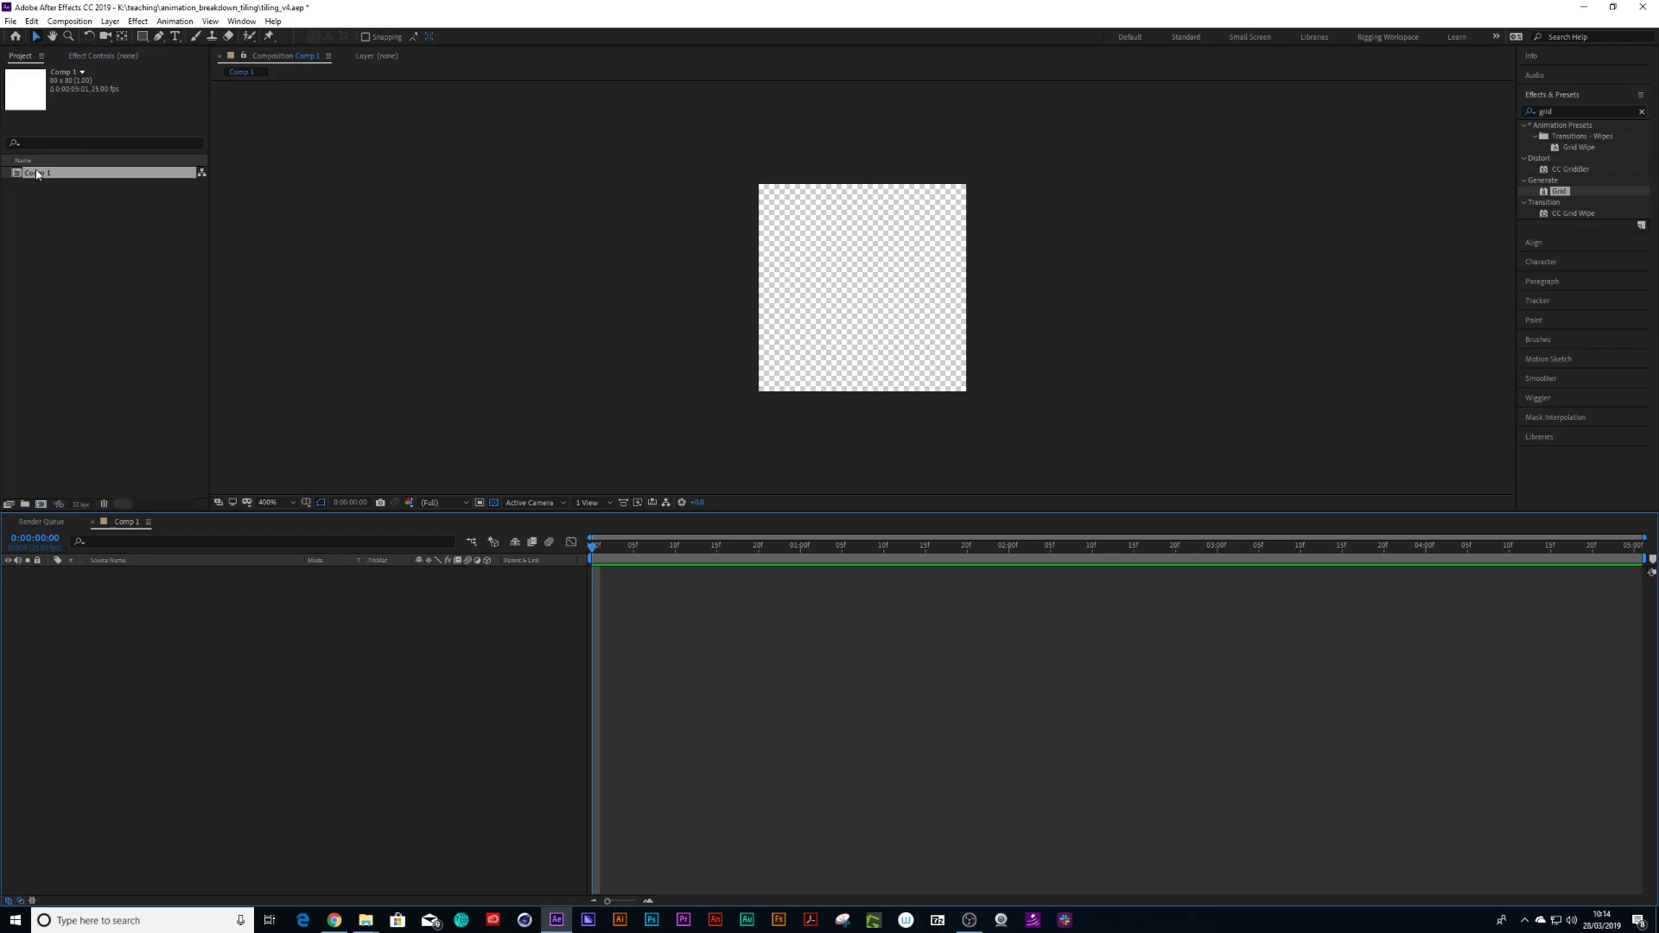
click(110, 21)
mouse_move(173, 36)
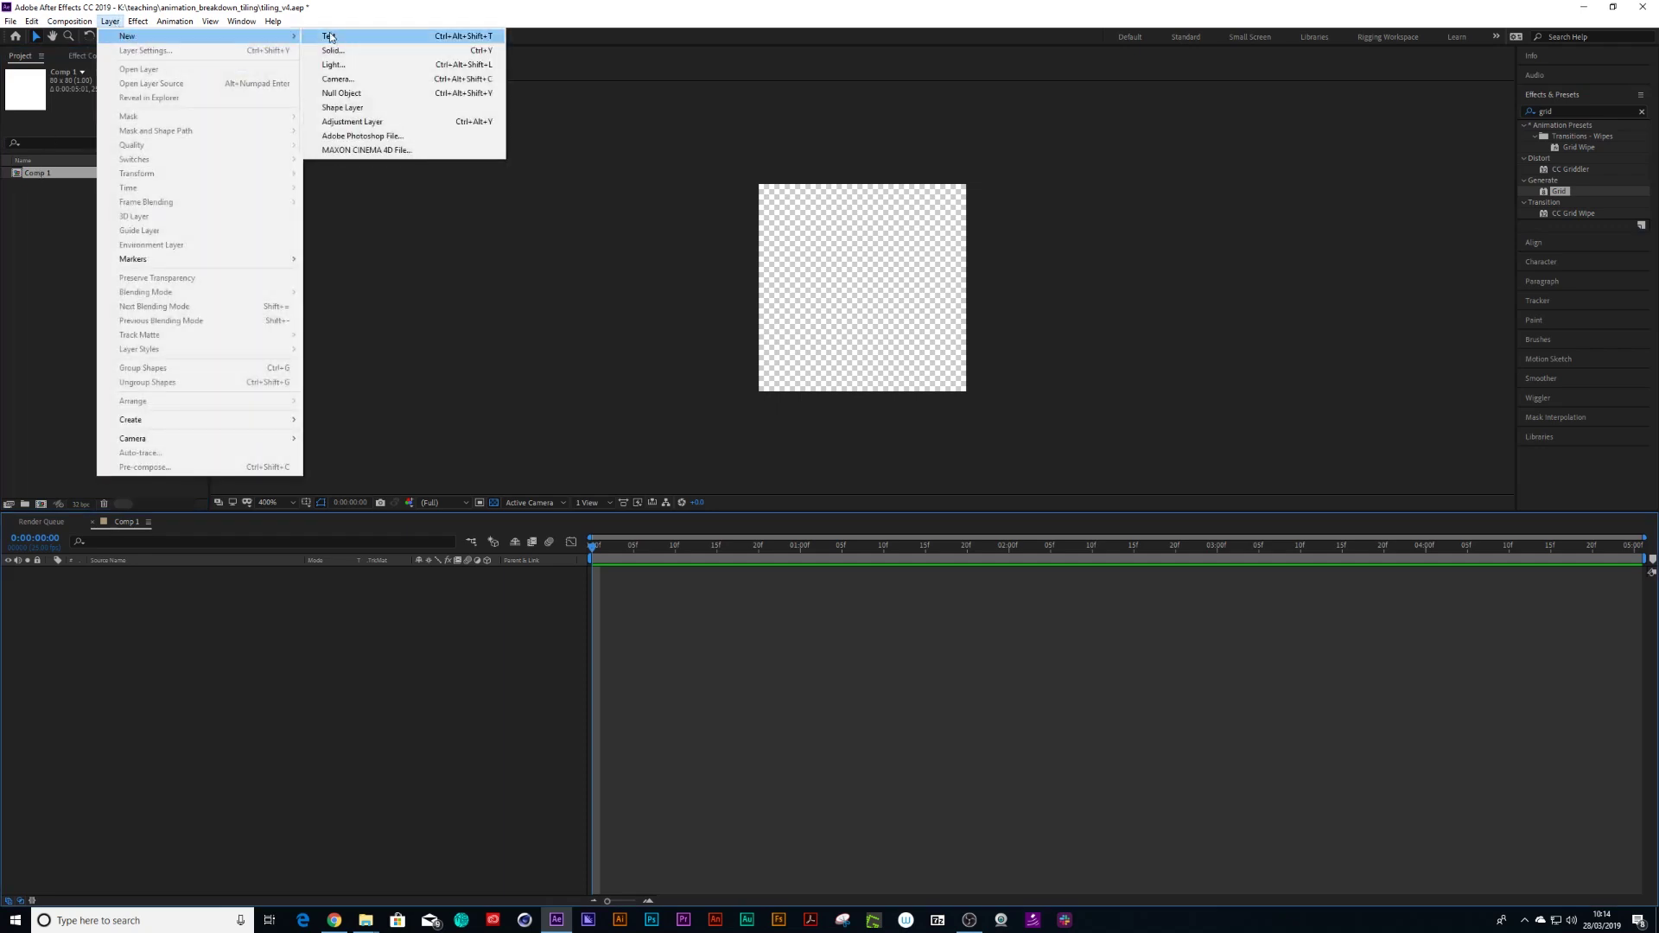
click(346, 122)
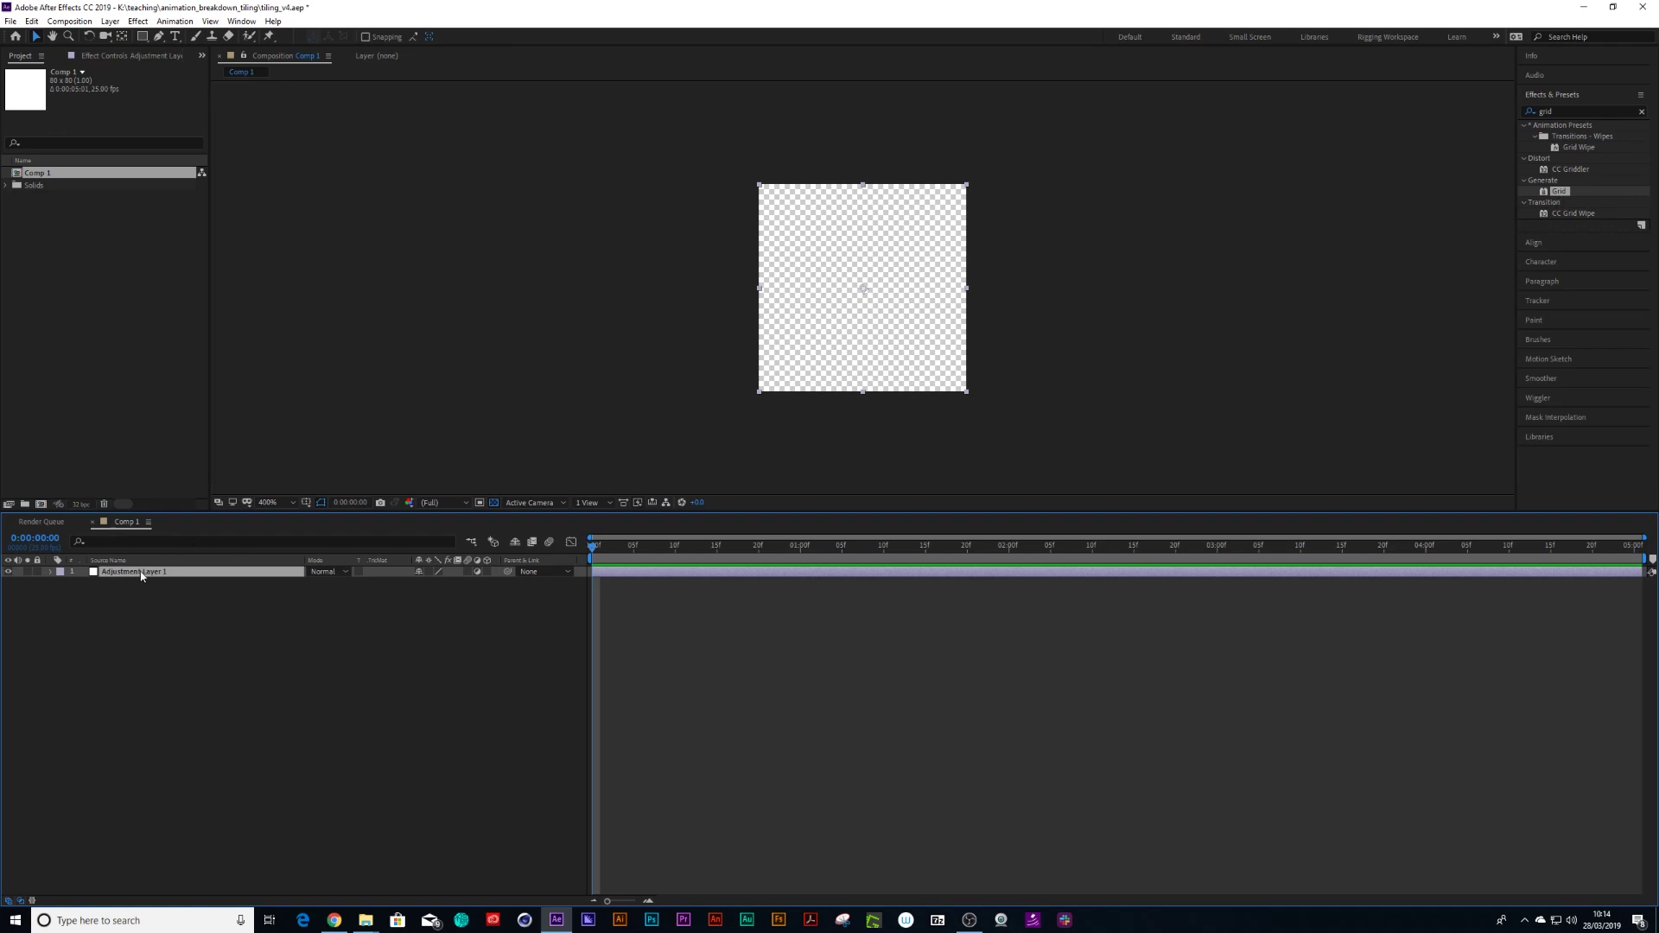
Rename the adjustment layer 'big grid' and apply the Grid effect to it
key(Return)
text(big gr)
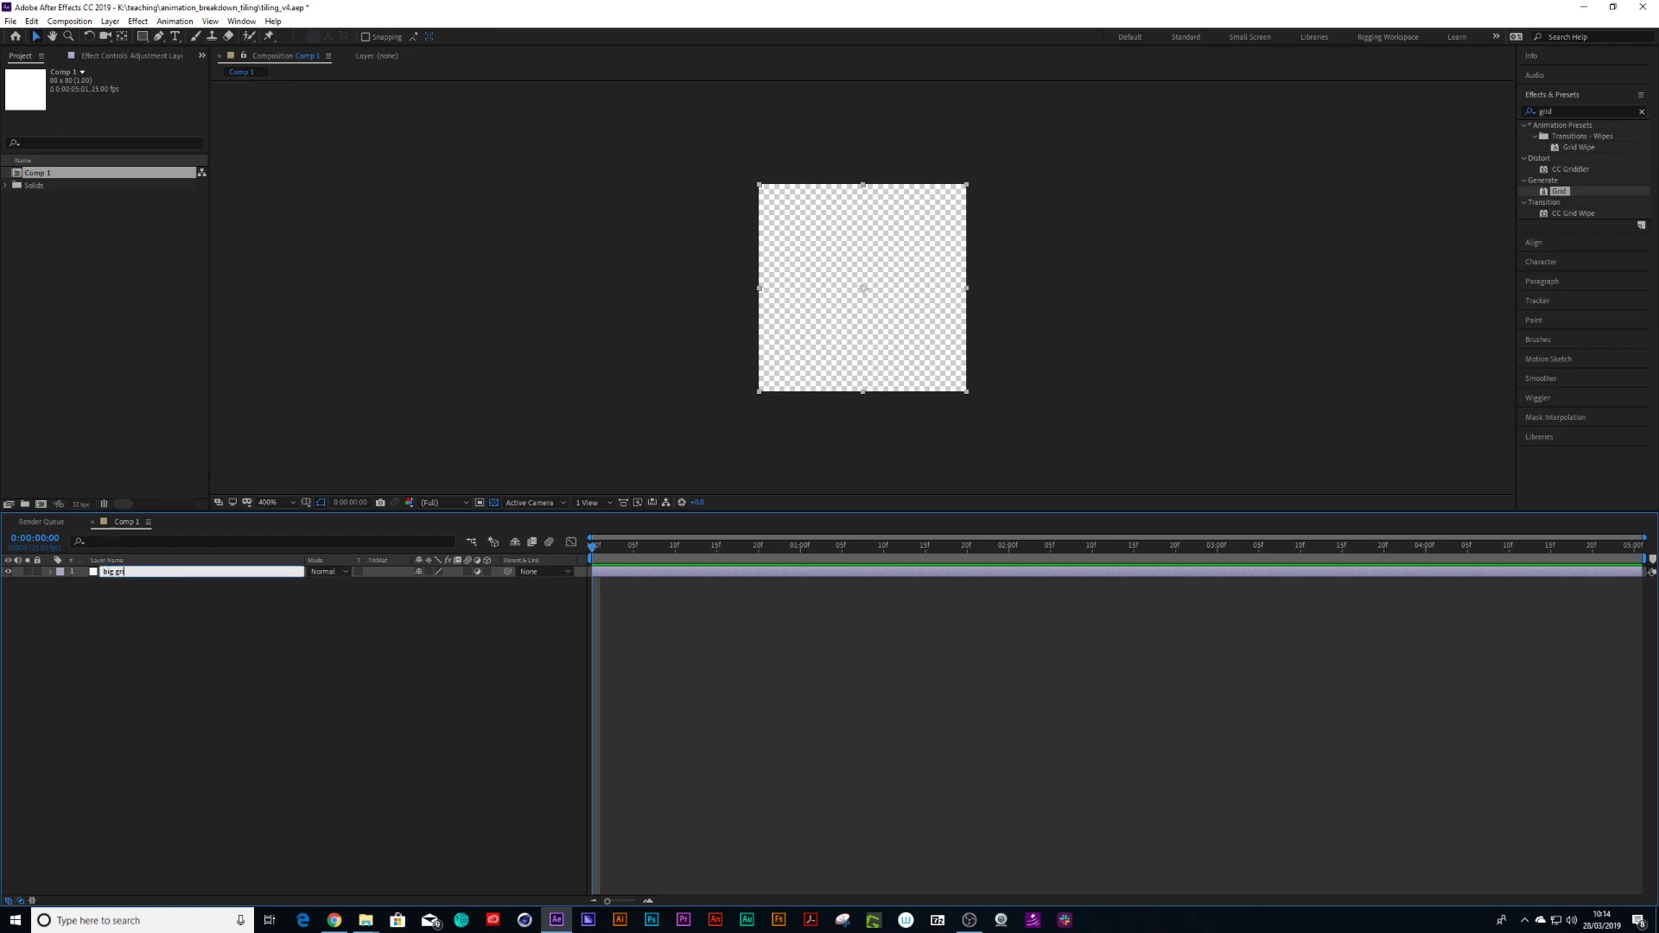
text(id)
key(Return)
drag(1559, 193, 126, 571)
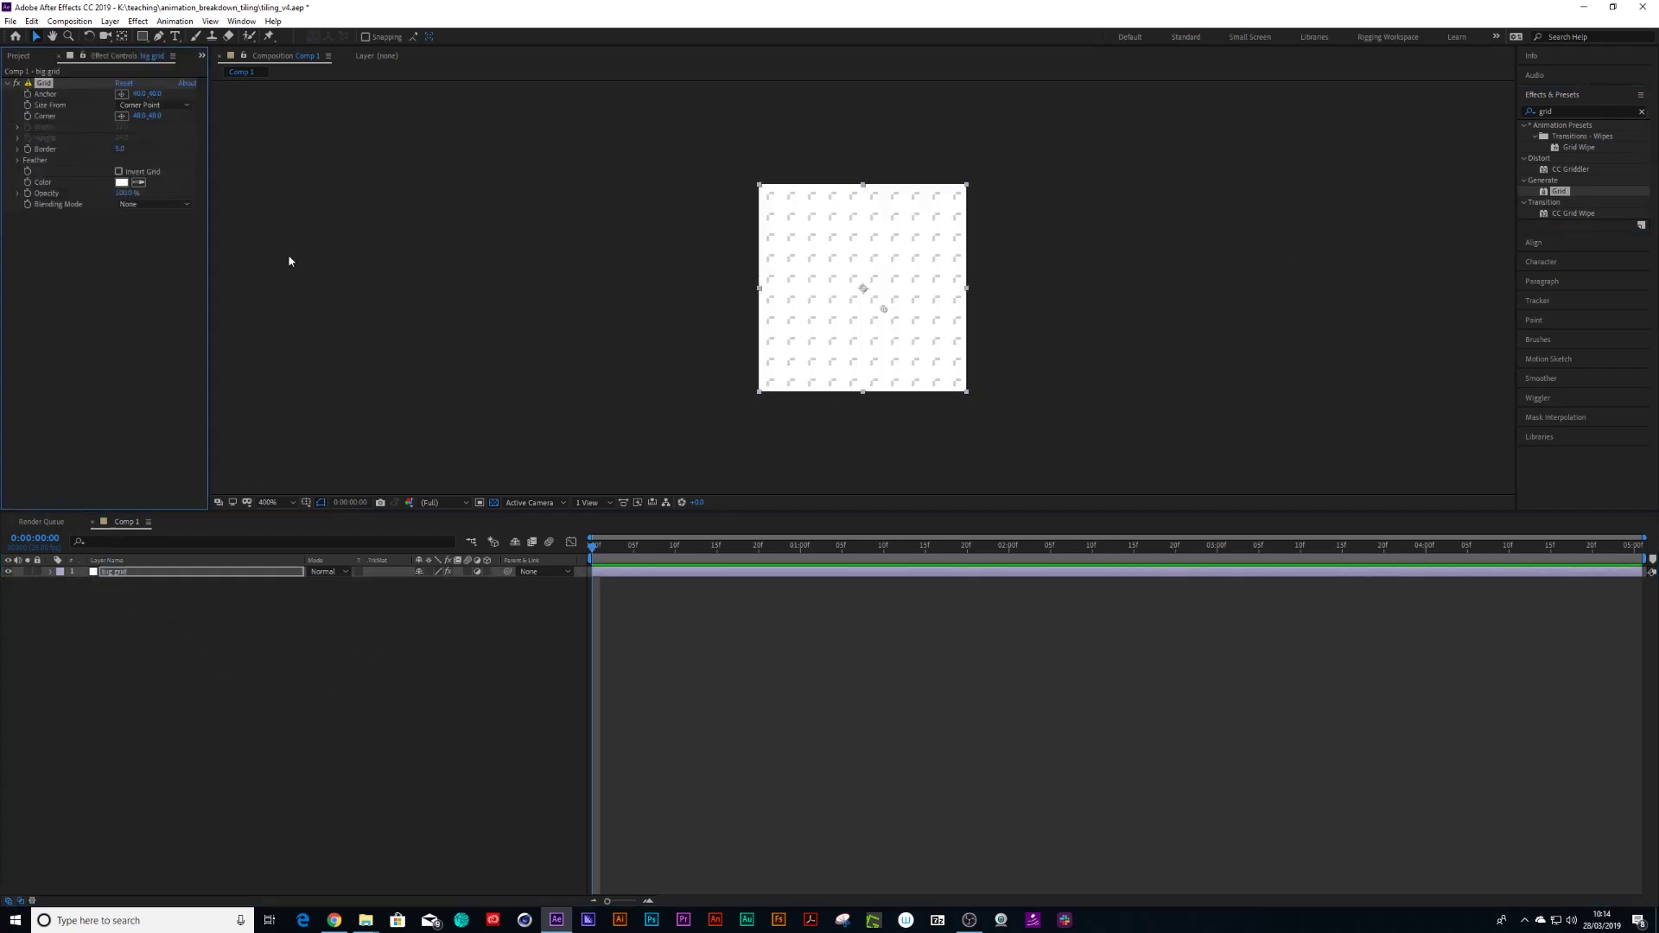
Set the Grid blending mode to Normal, colour to 0627a5 and border to 3
click(153, 204)
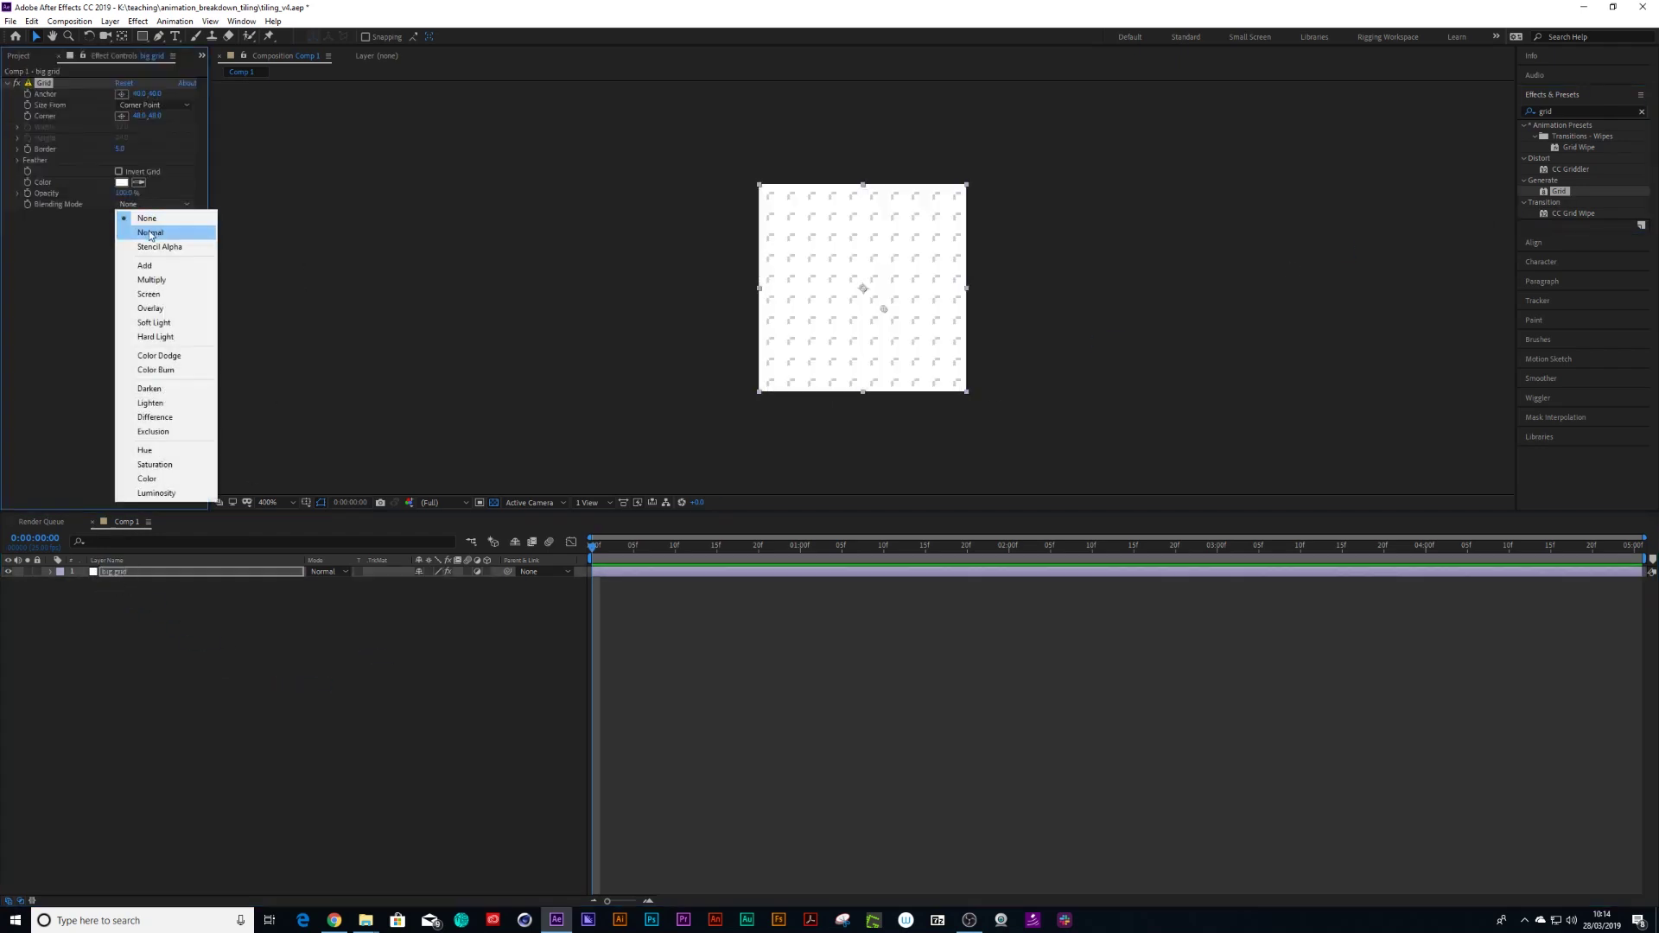
click(149, 233)
click(122, 183)
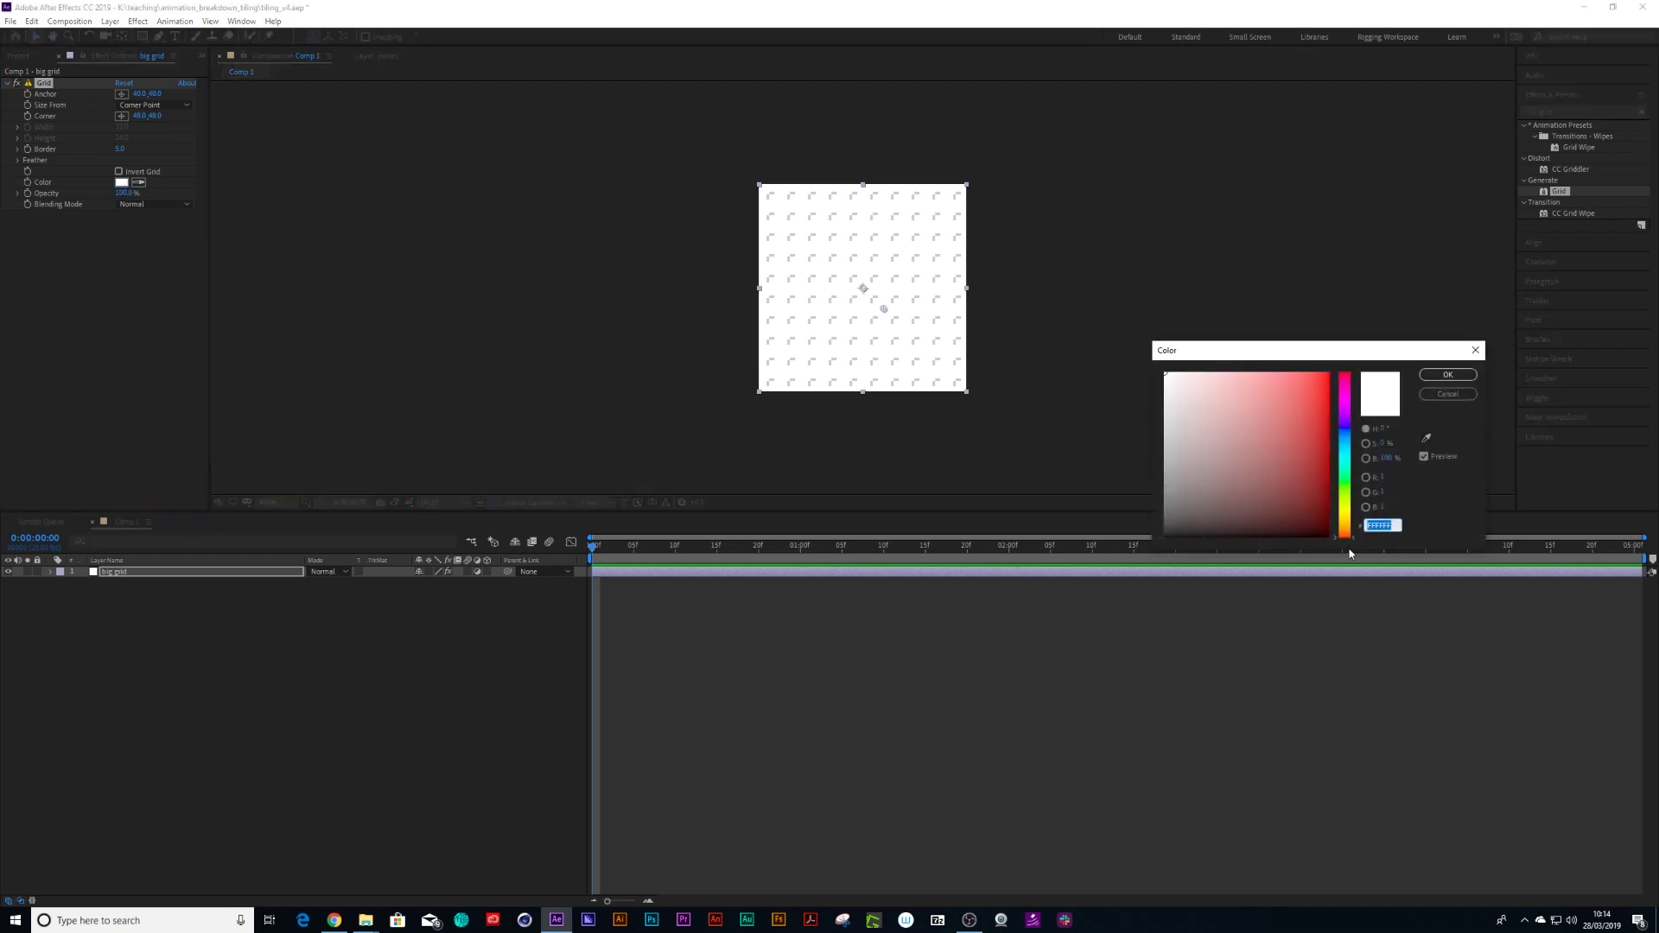
text(062)
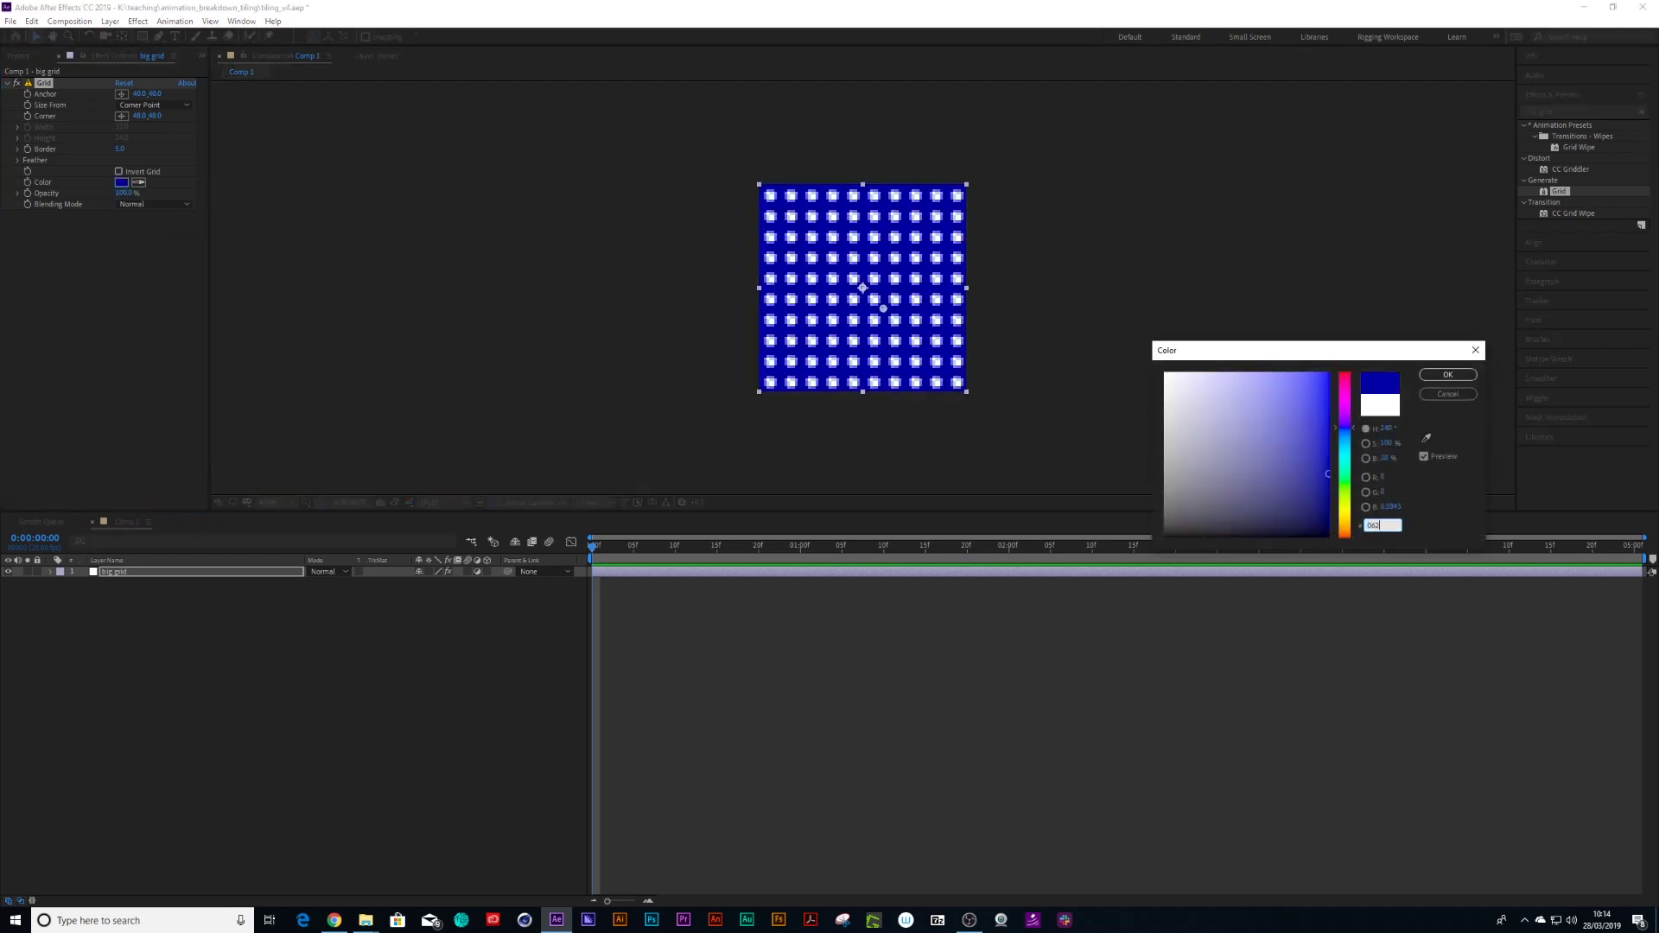
text(7a5)
key(Return)
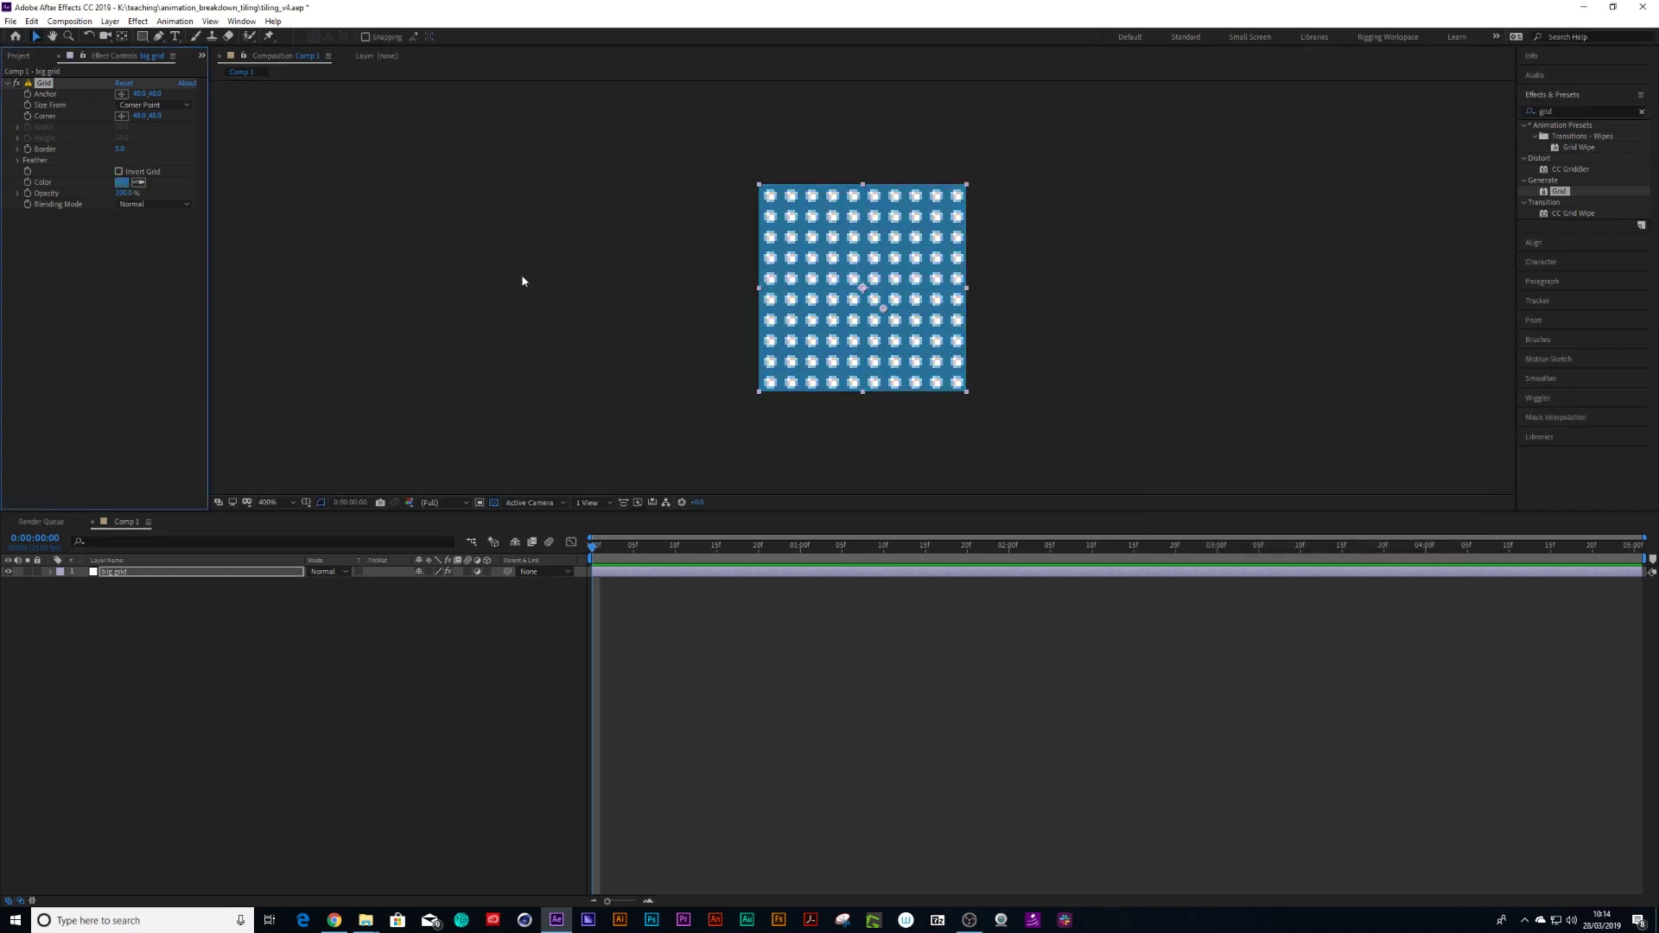
click(120, 149)
text(3)
key(Return)
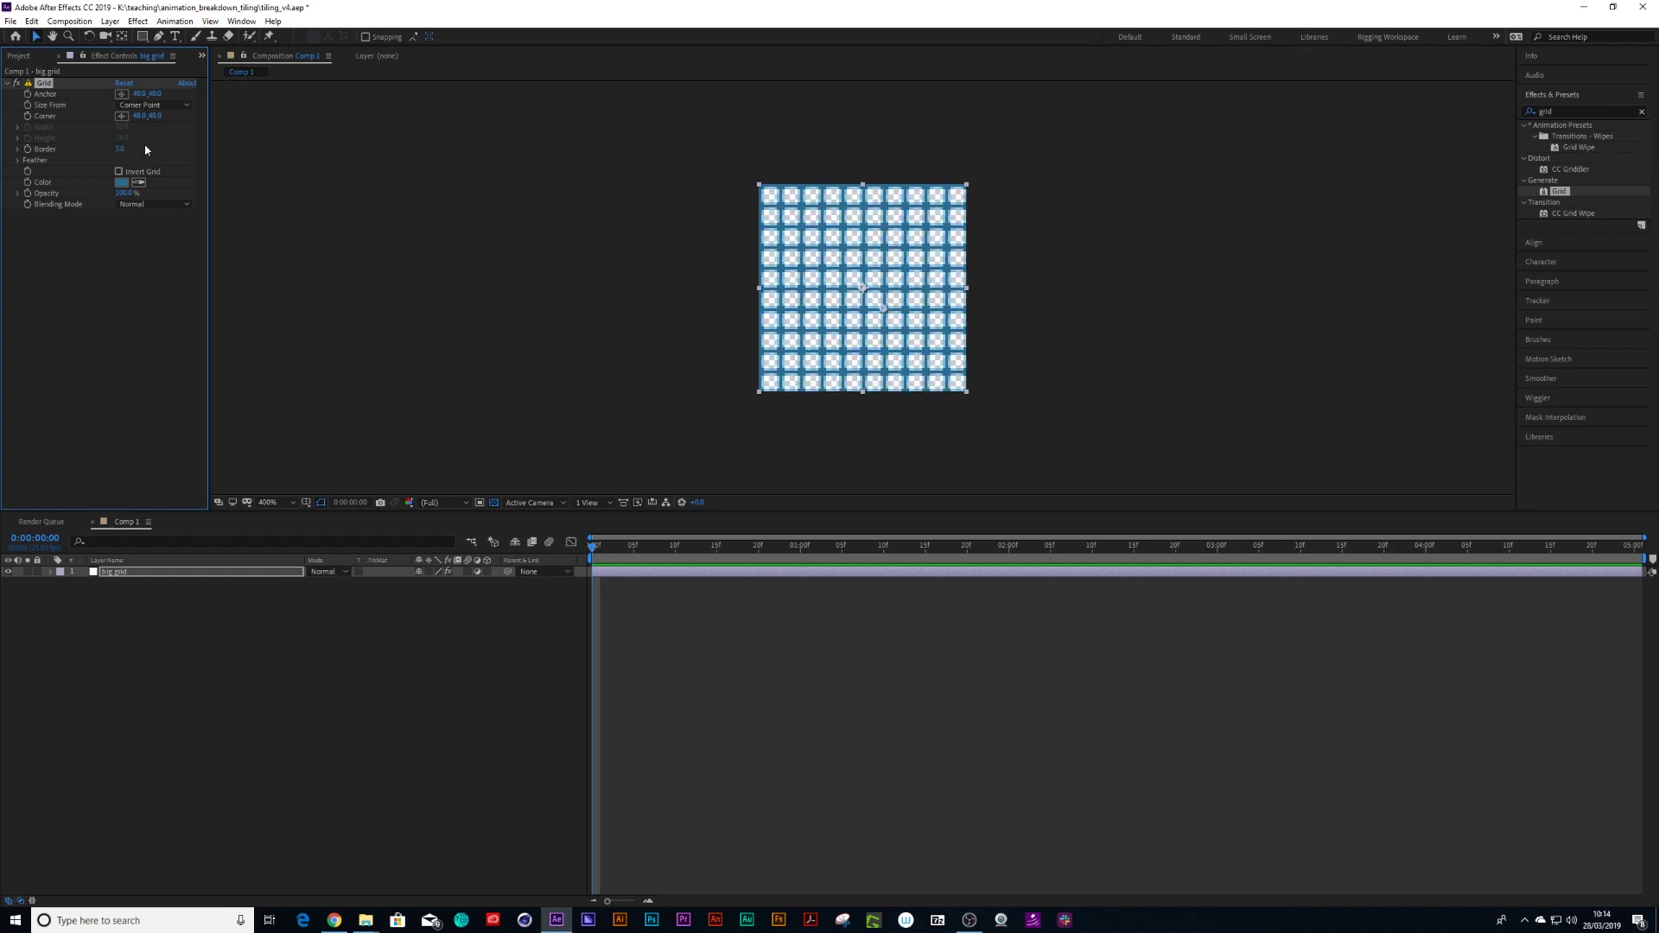
Size the grid from Width Slider with a cell width of 40
click(159, 104)
click(164, 133)
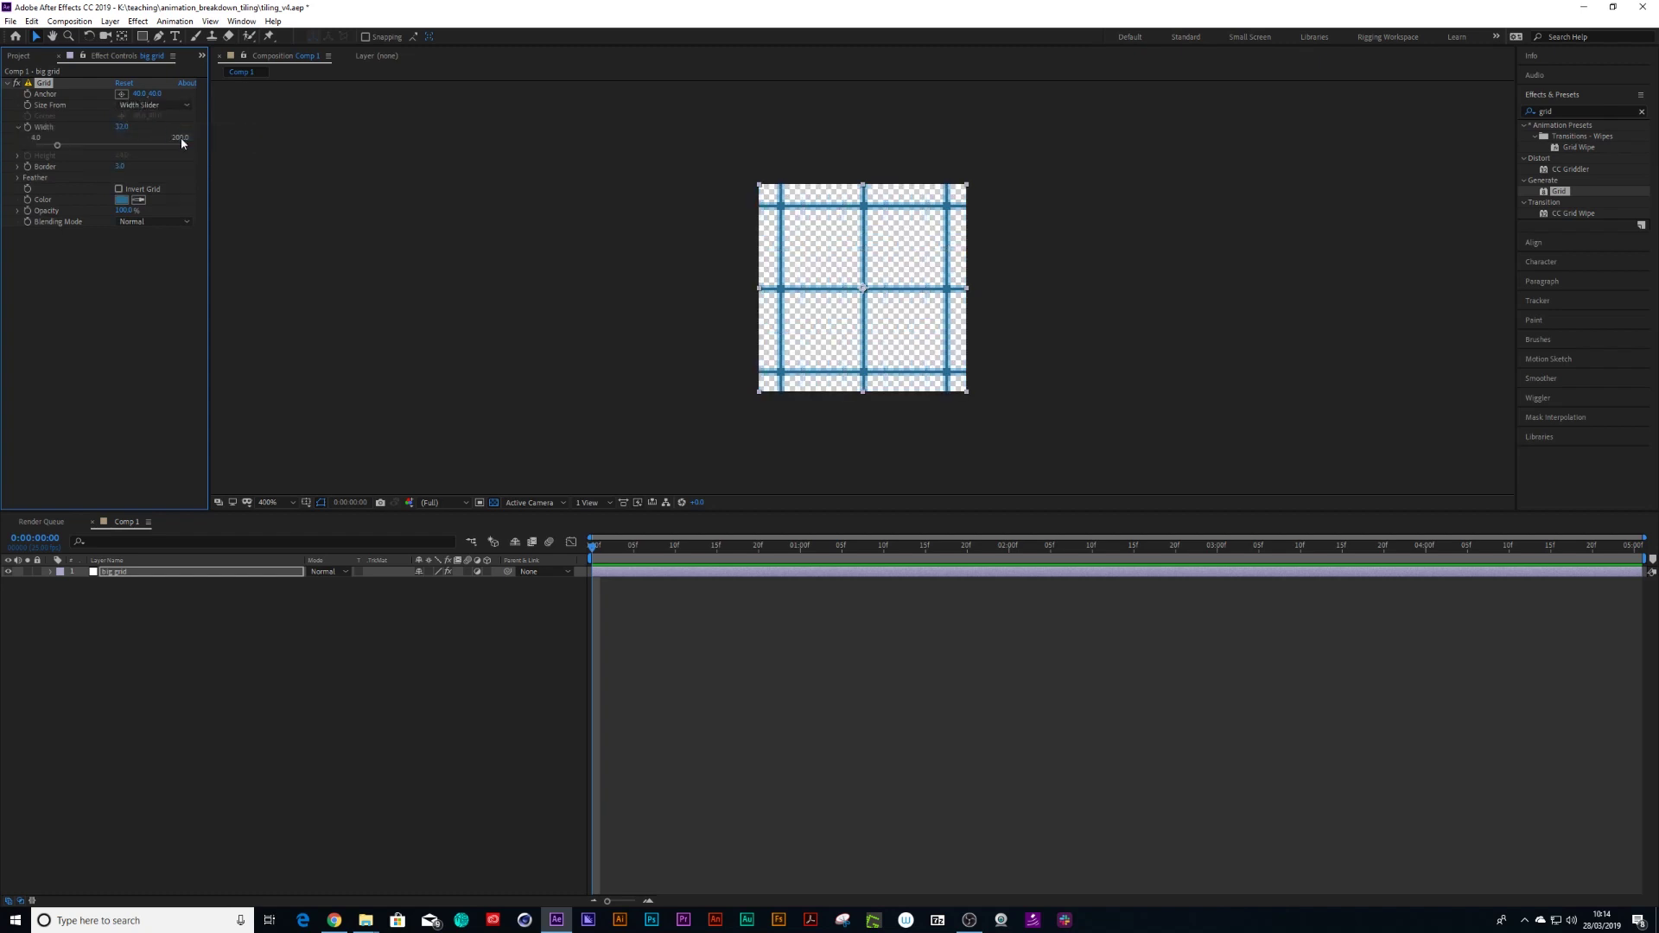
click(120, 127)
text(40)
key(Return)
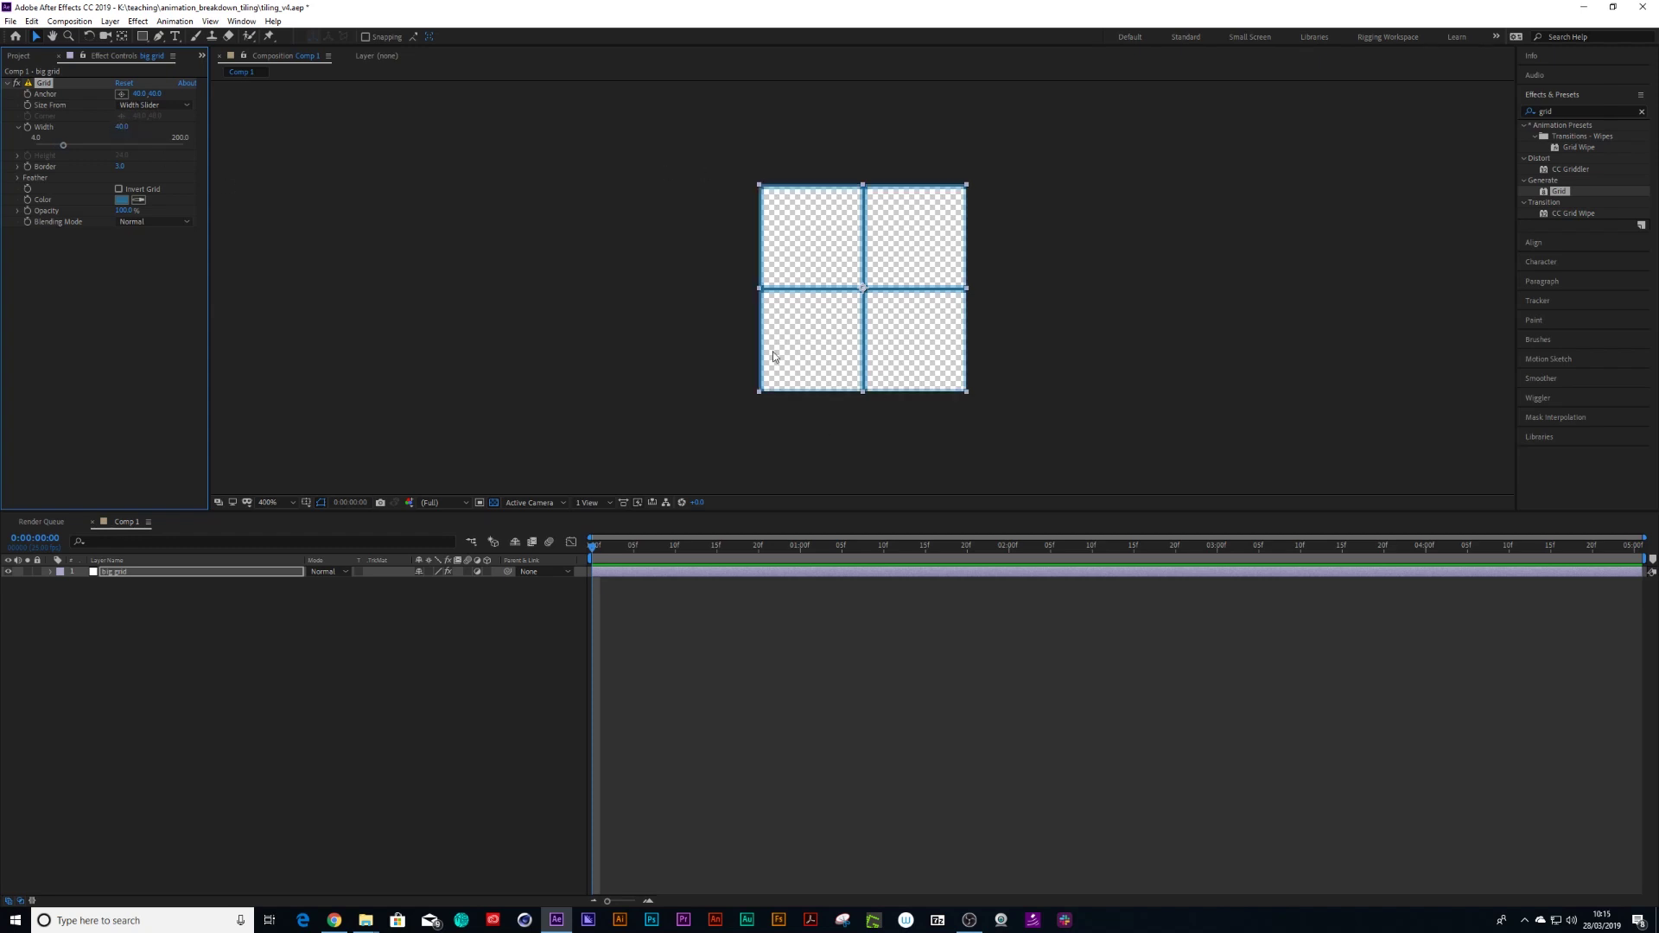
Duplicate the big grid layer and rename the copy 'small grid'
click(116, 269)
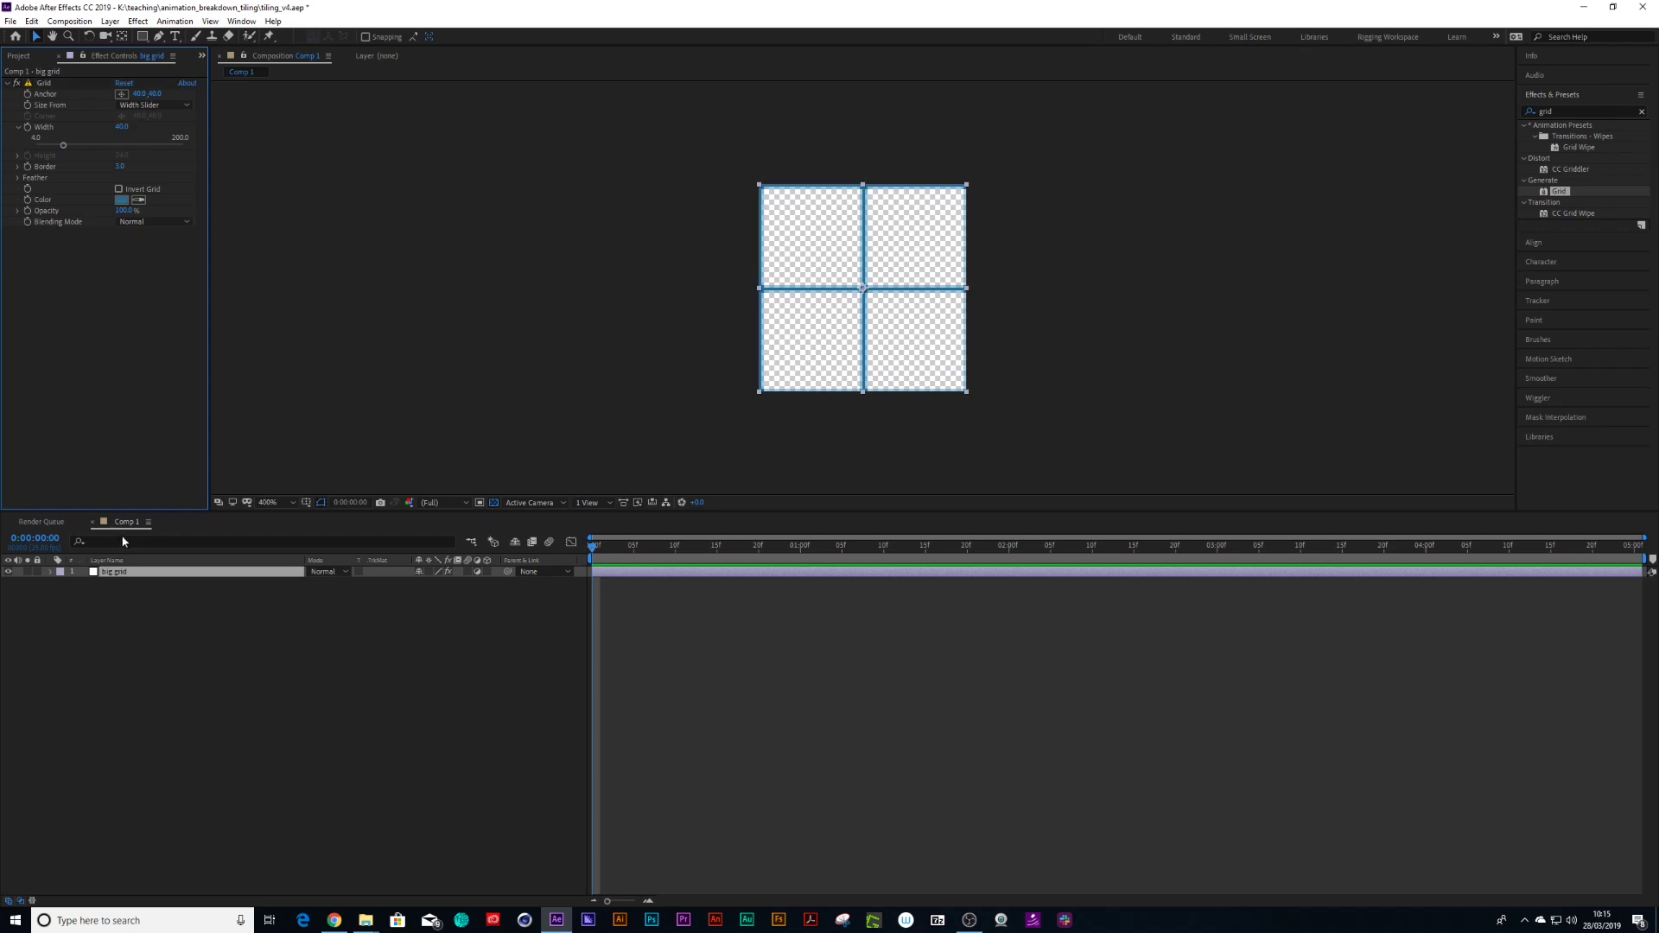
click(122, 572)
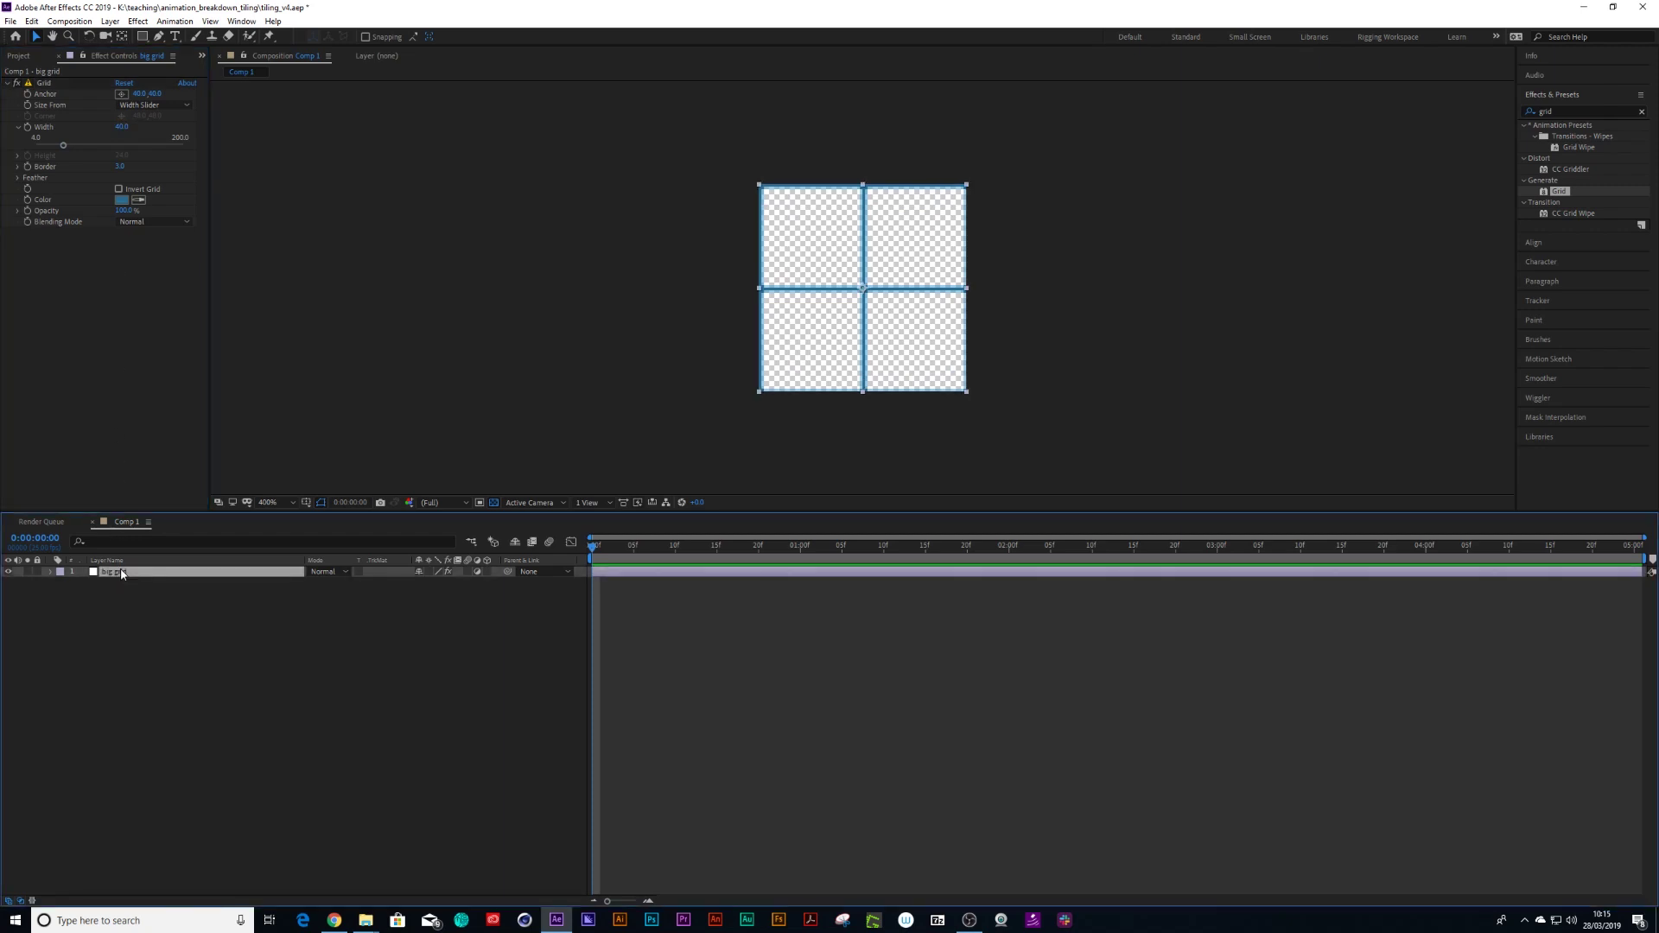
key(ctrl+d)
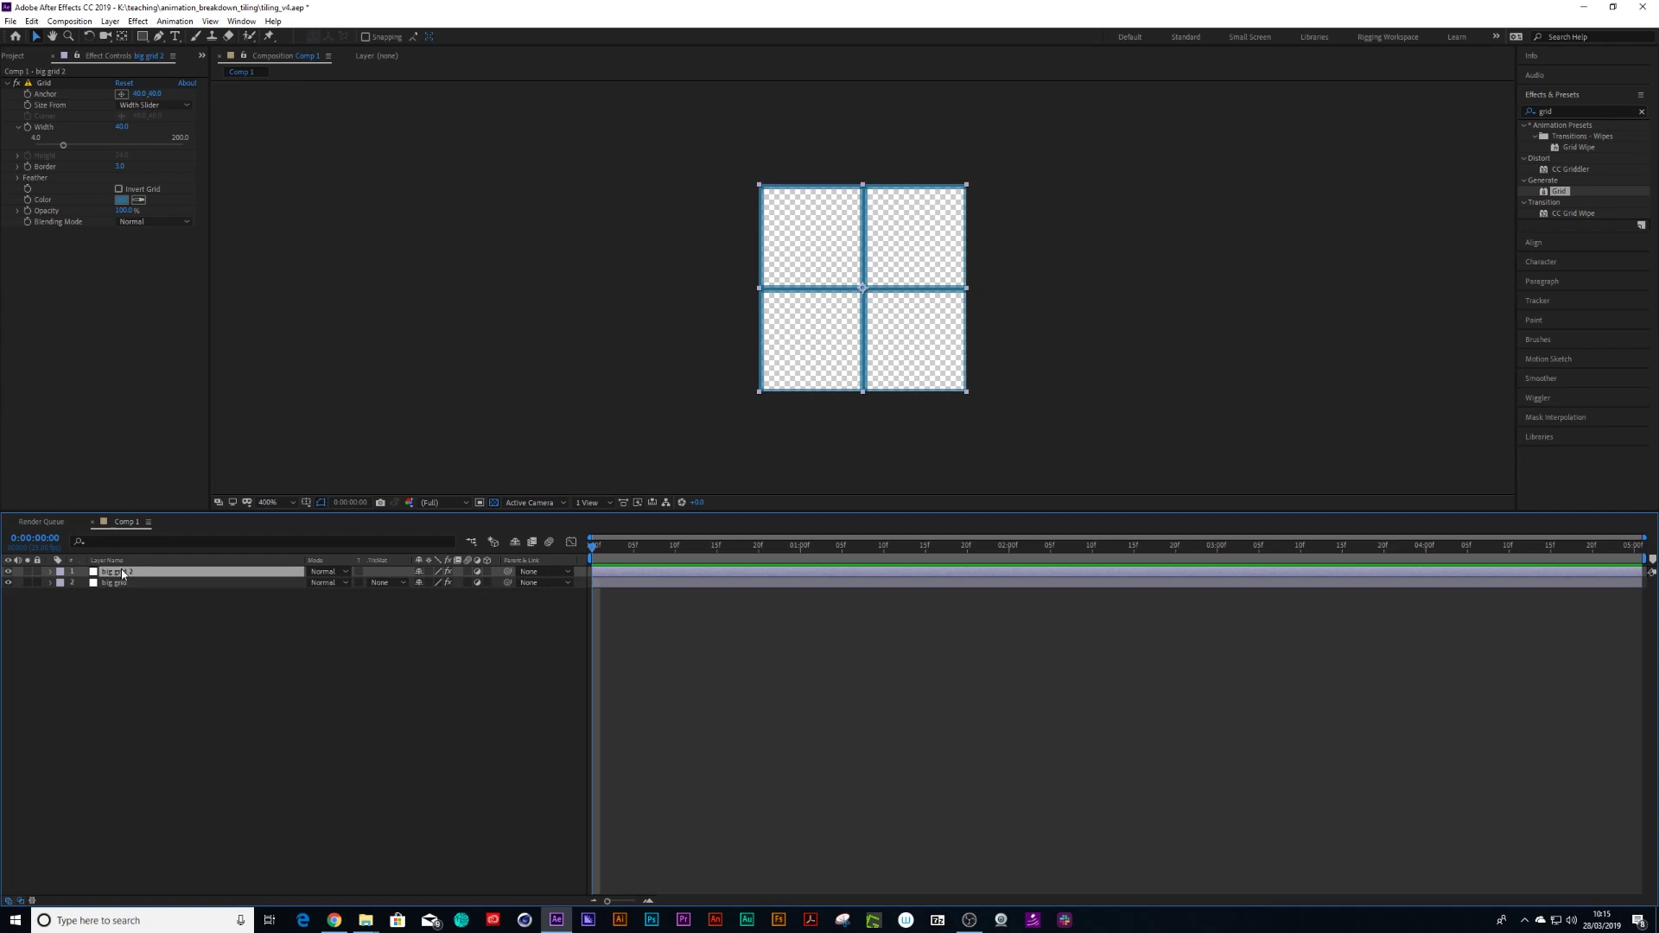
key(Return)
text(smal)
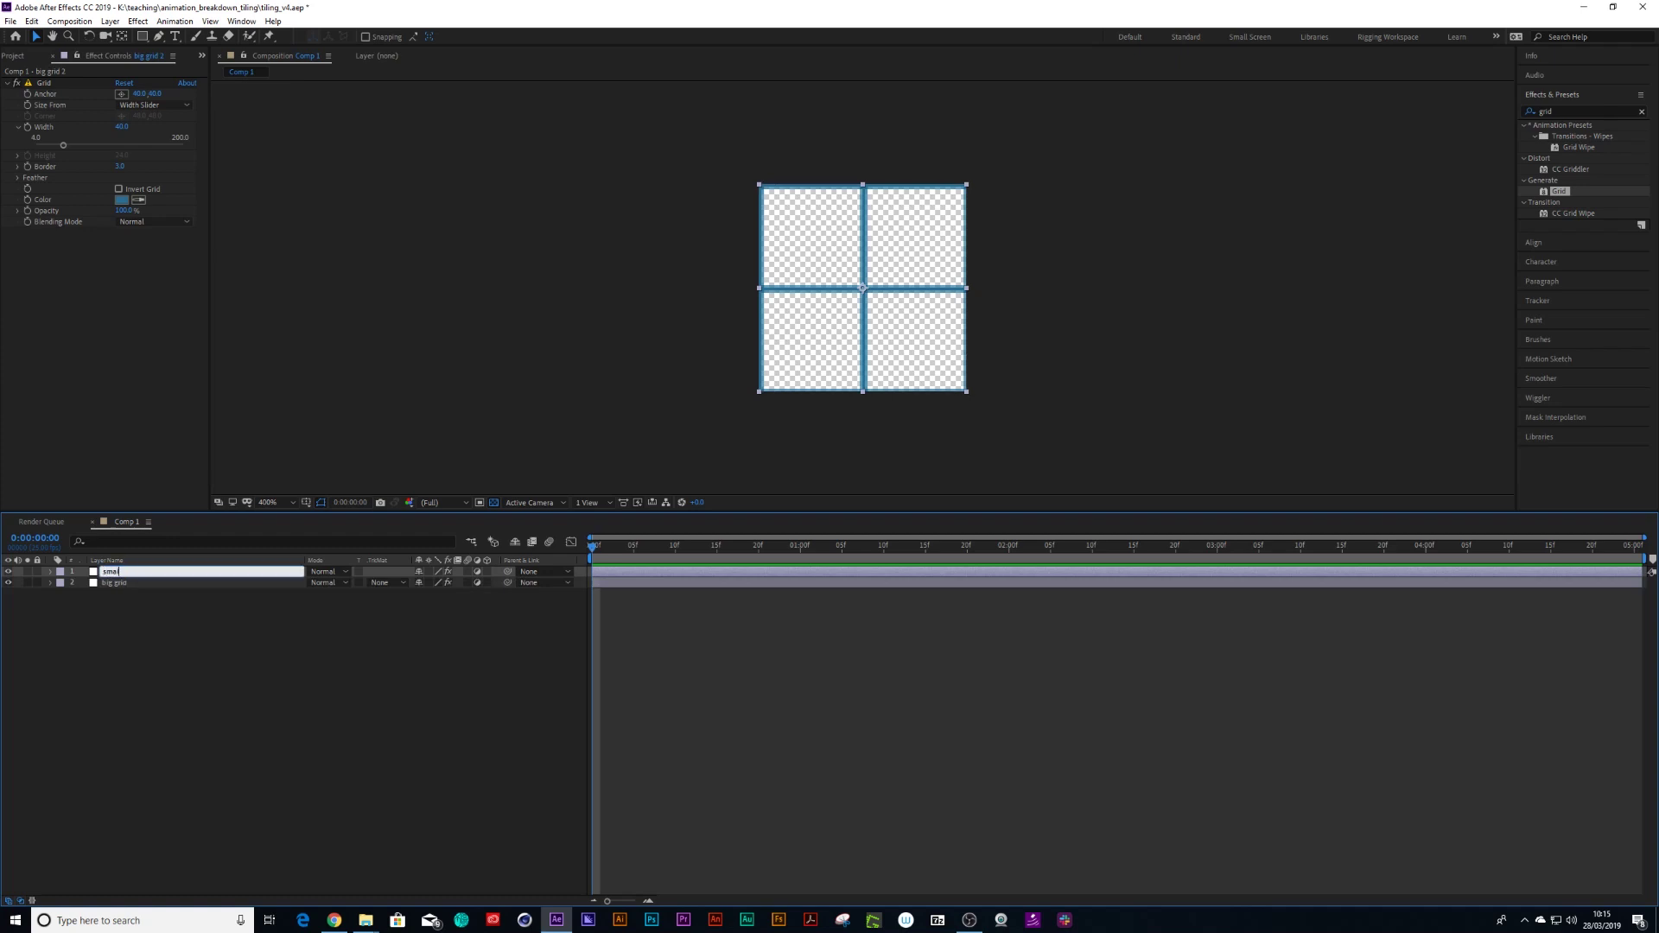
text(l grid)
key(Return)
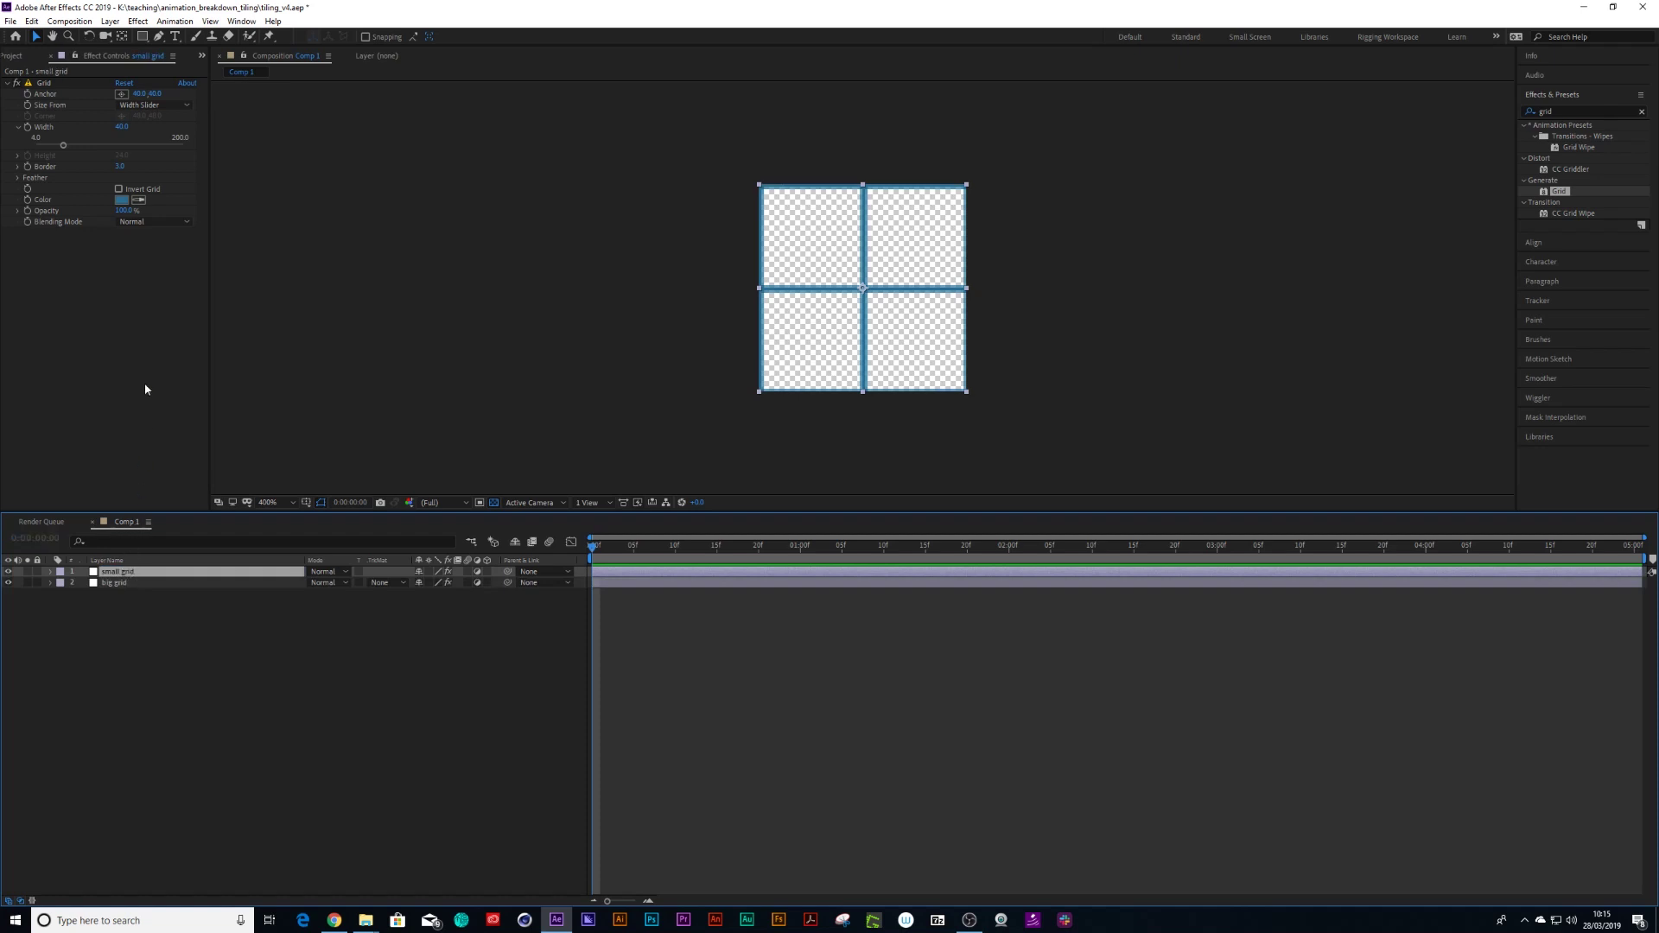
Give the small grid a cell width of 10, border 1 and 50% opacity
click(123, 127)
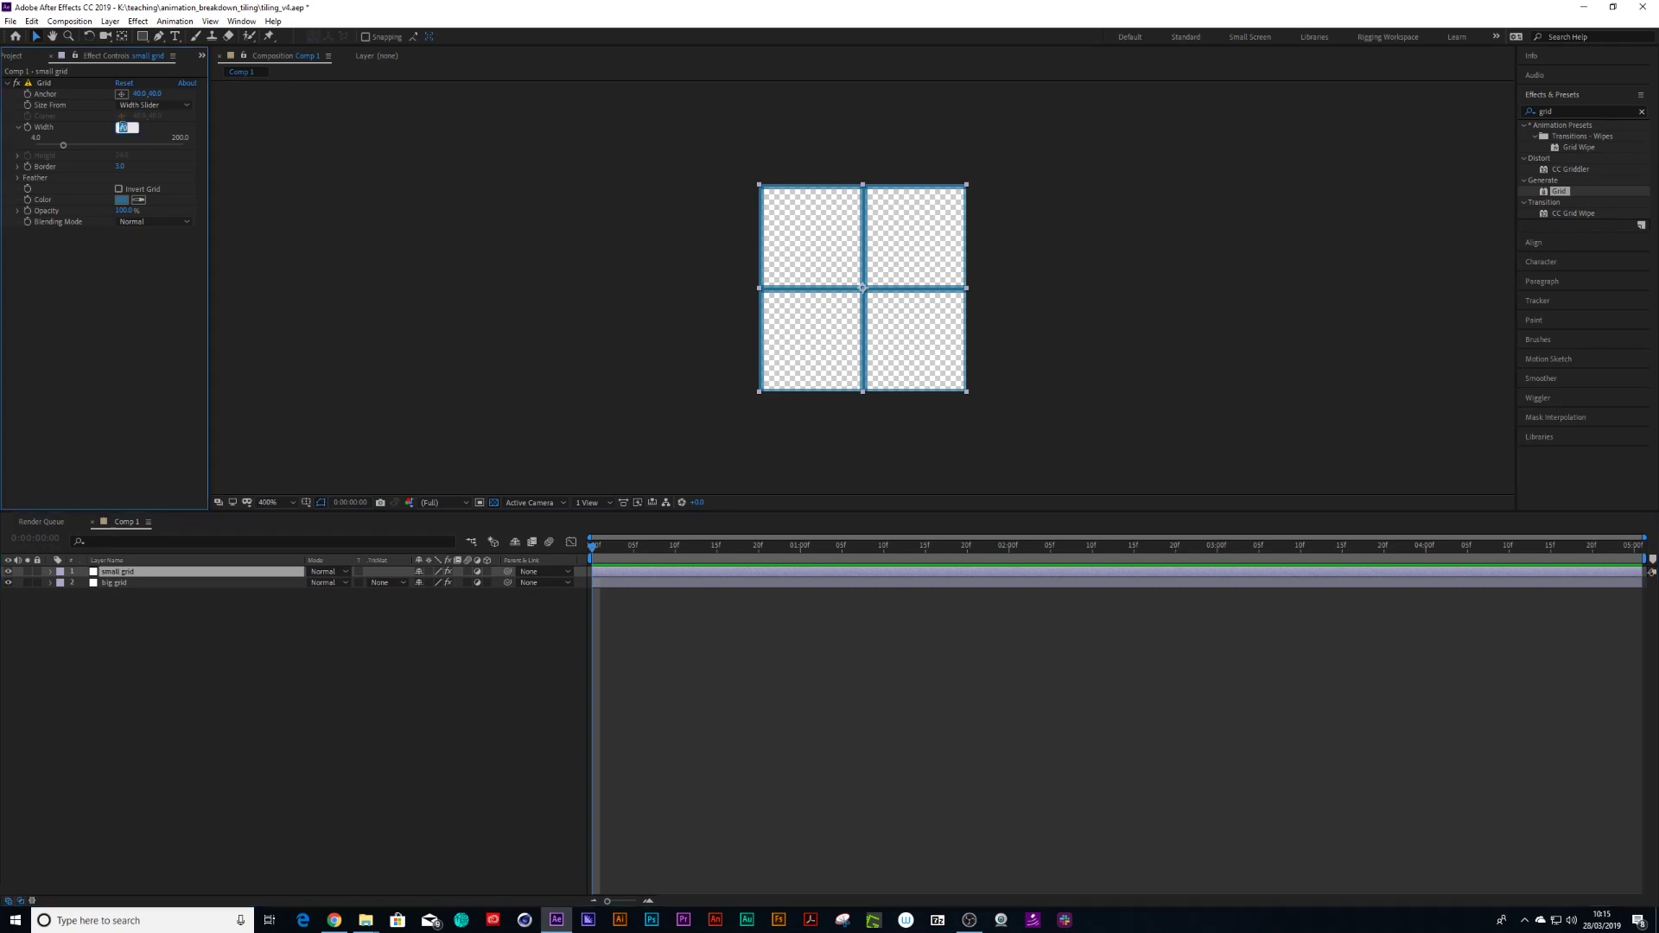
text(10)
key(Return)
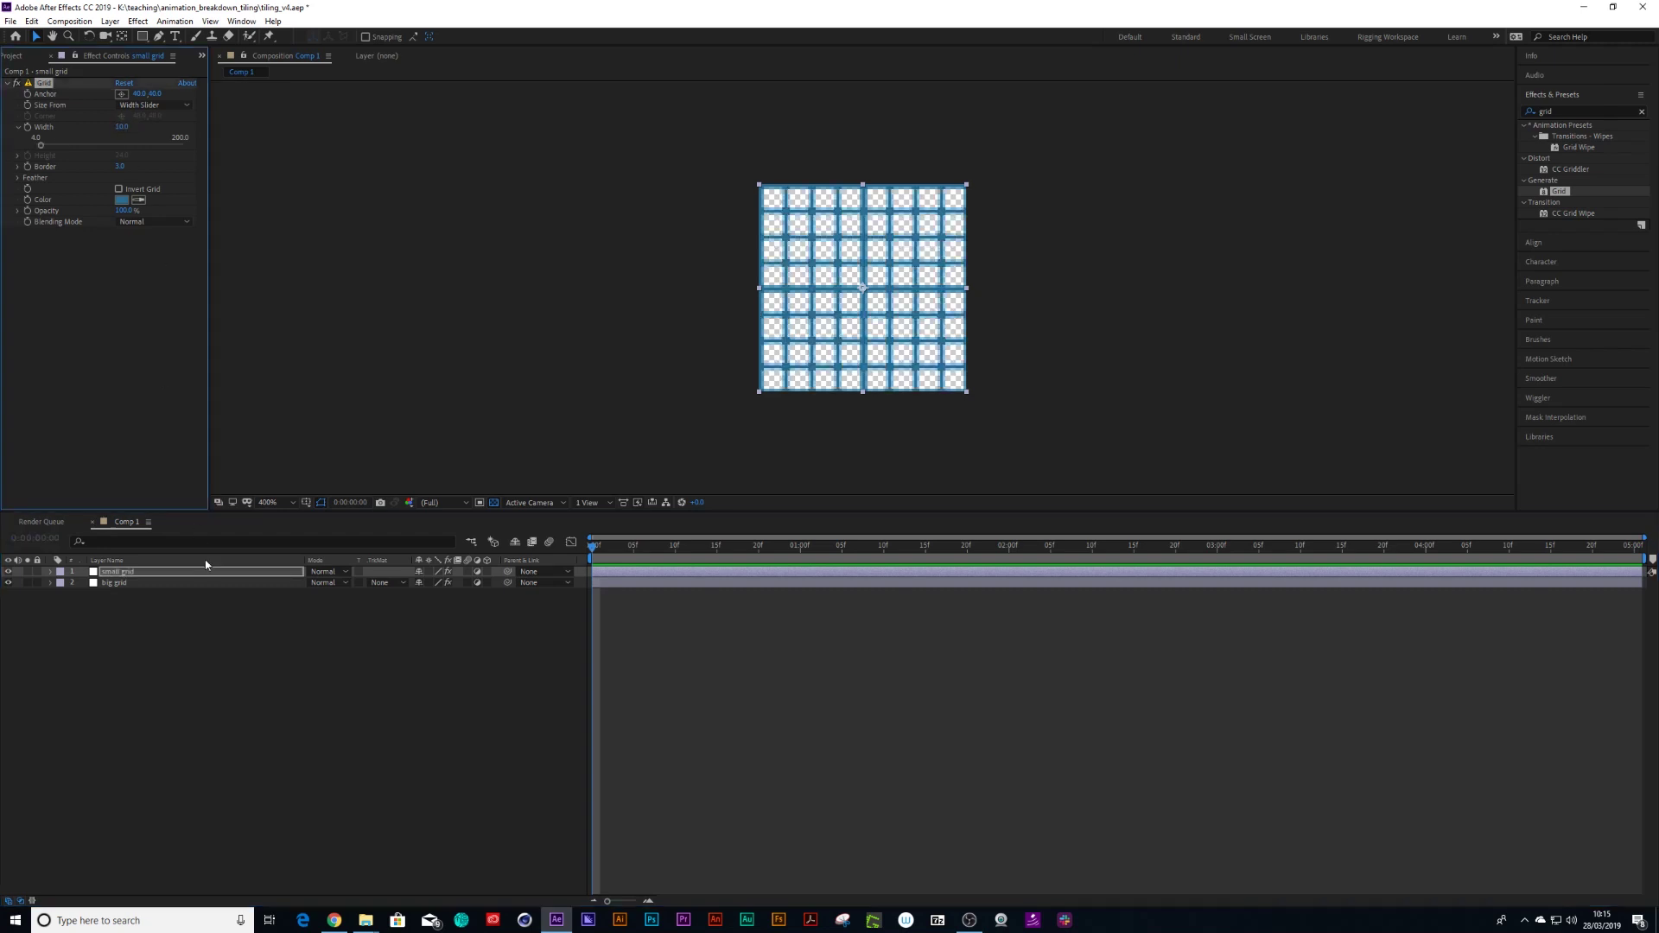
click(120, 166)
text(1)
key(Return)
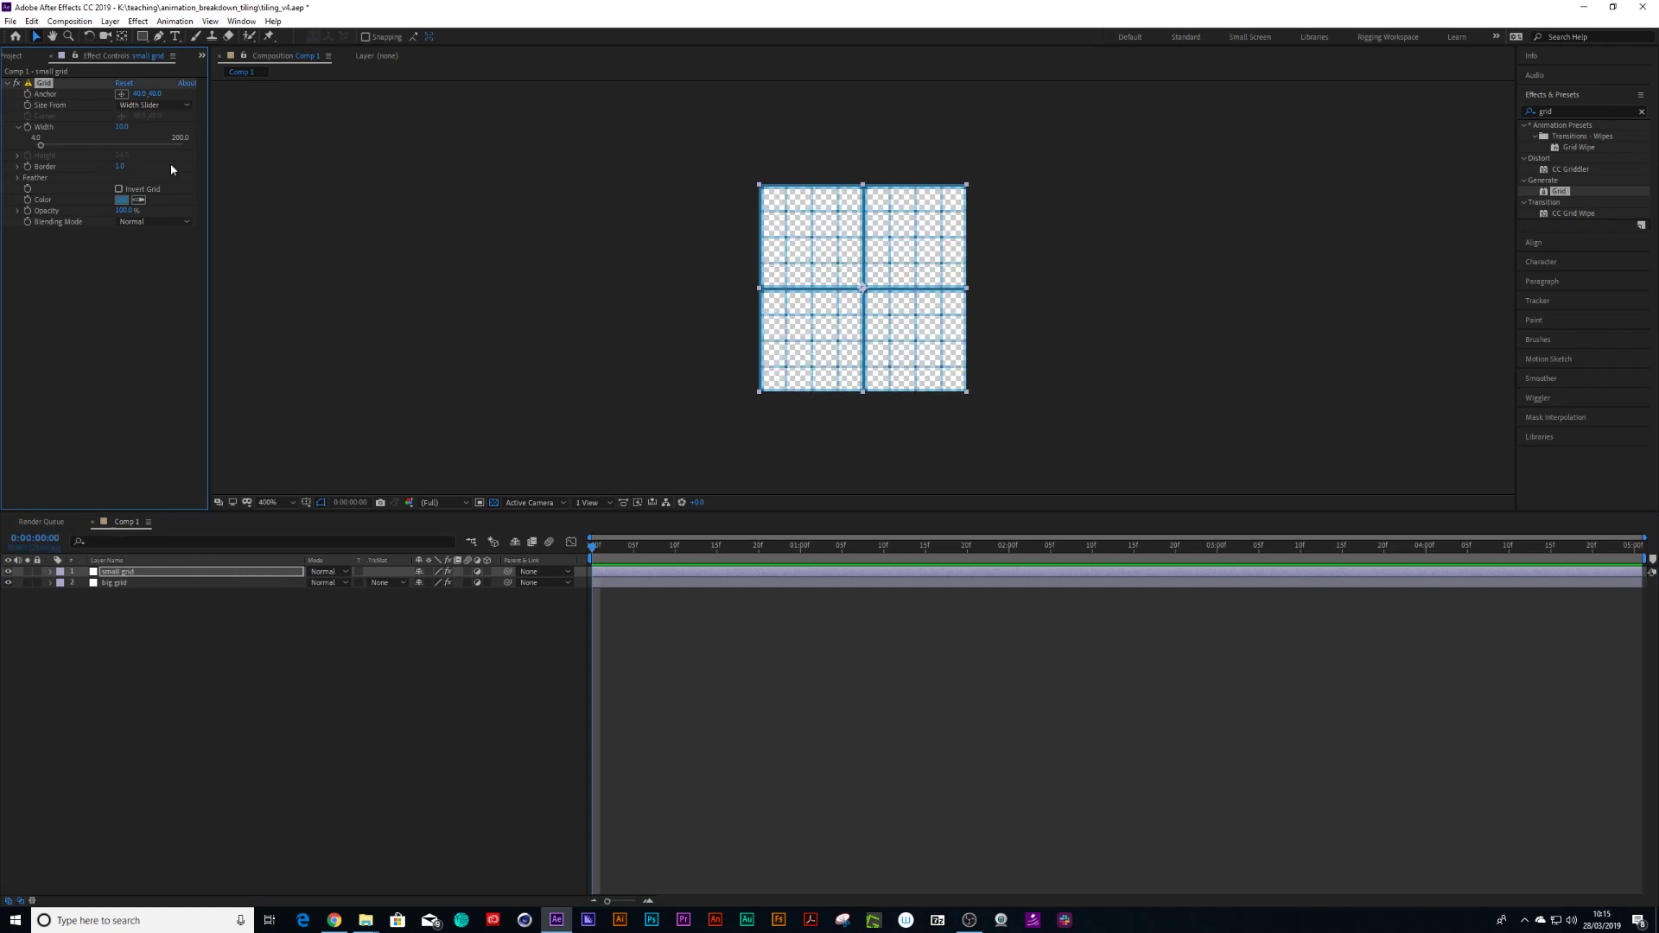
click(124, 210)
text(50)
key(Return)
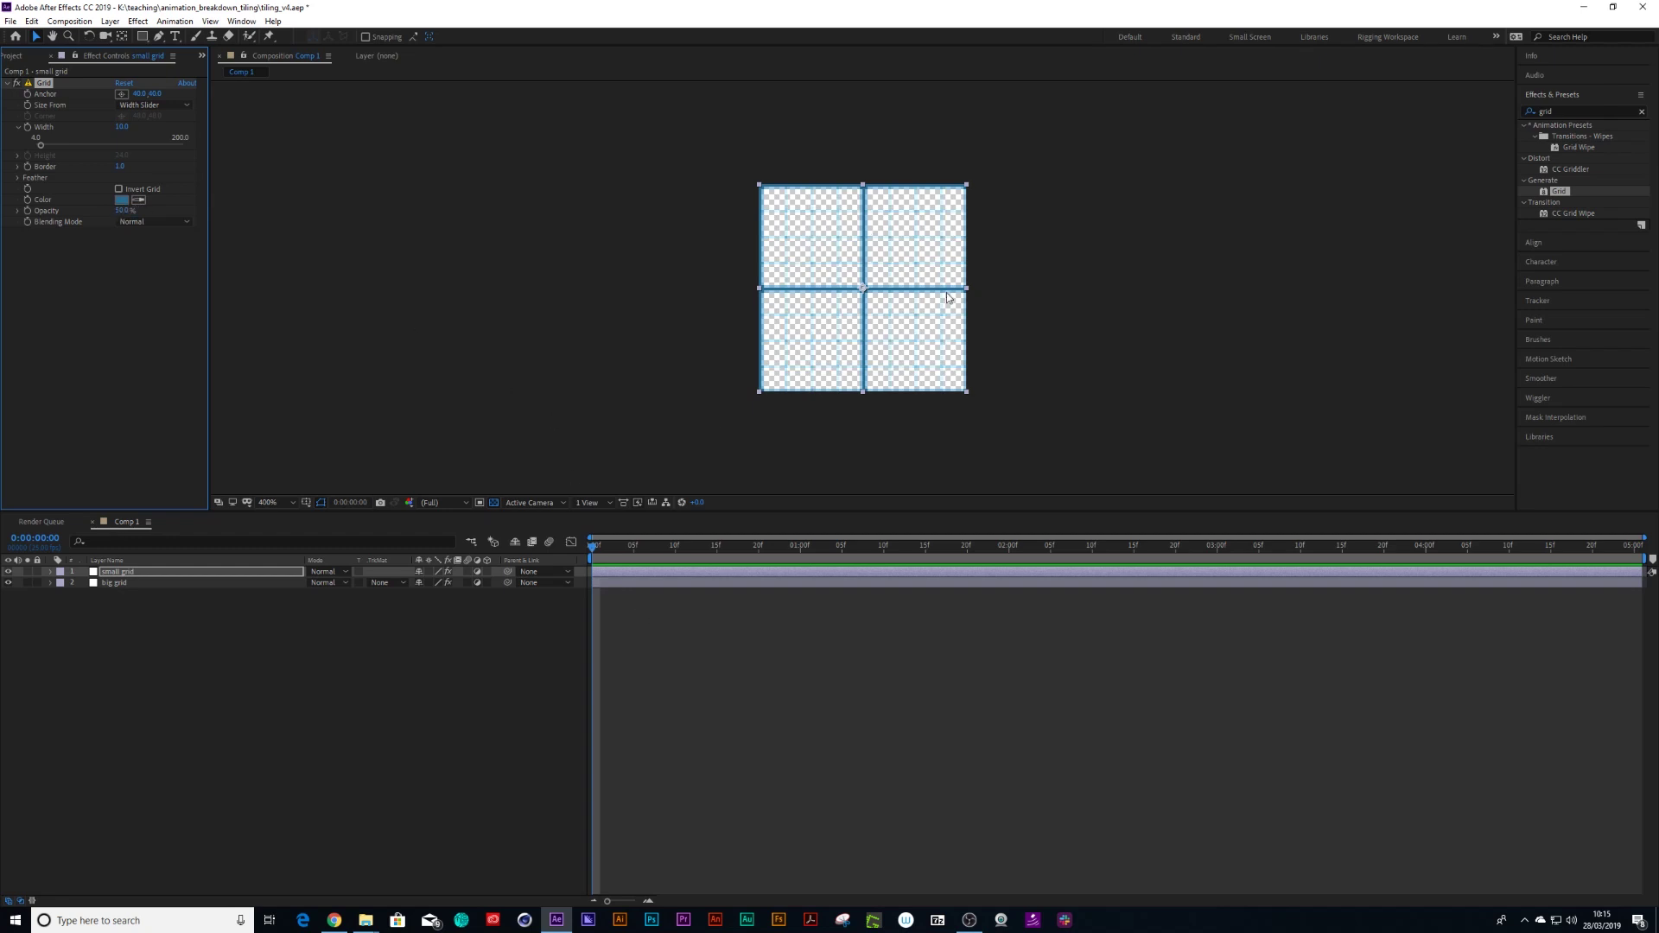
click(110, 21)
Add a white solid below both grid layers and name it 'background'
mouse_move(126, 38)
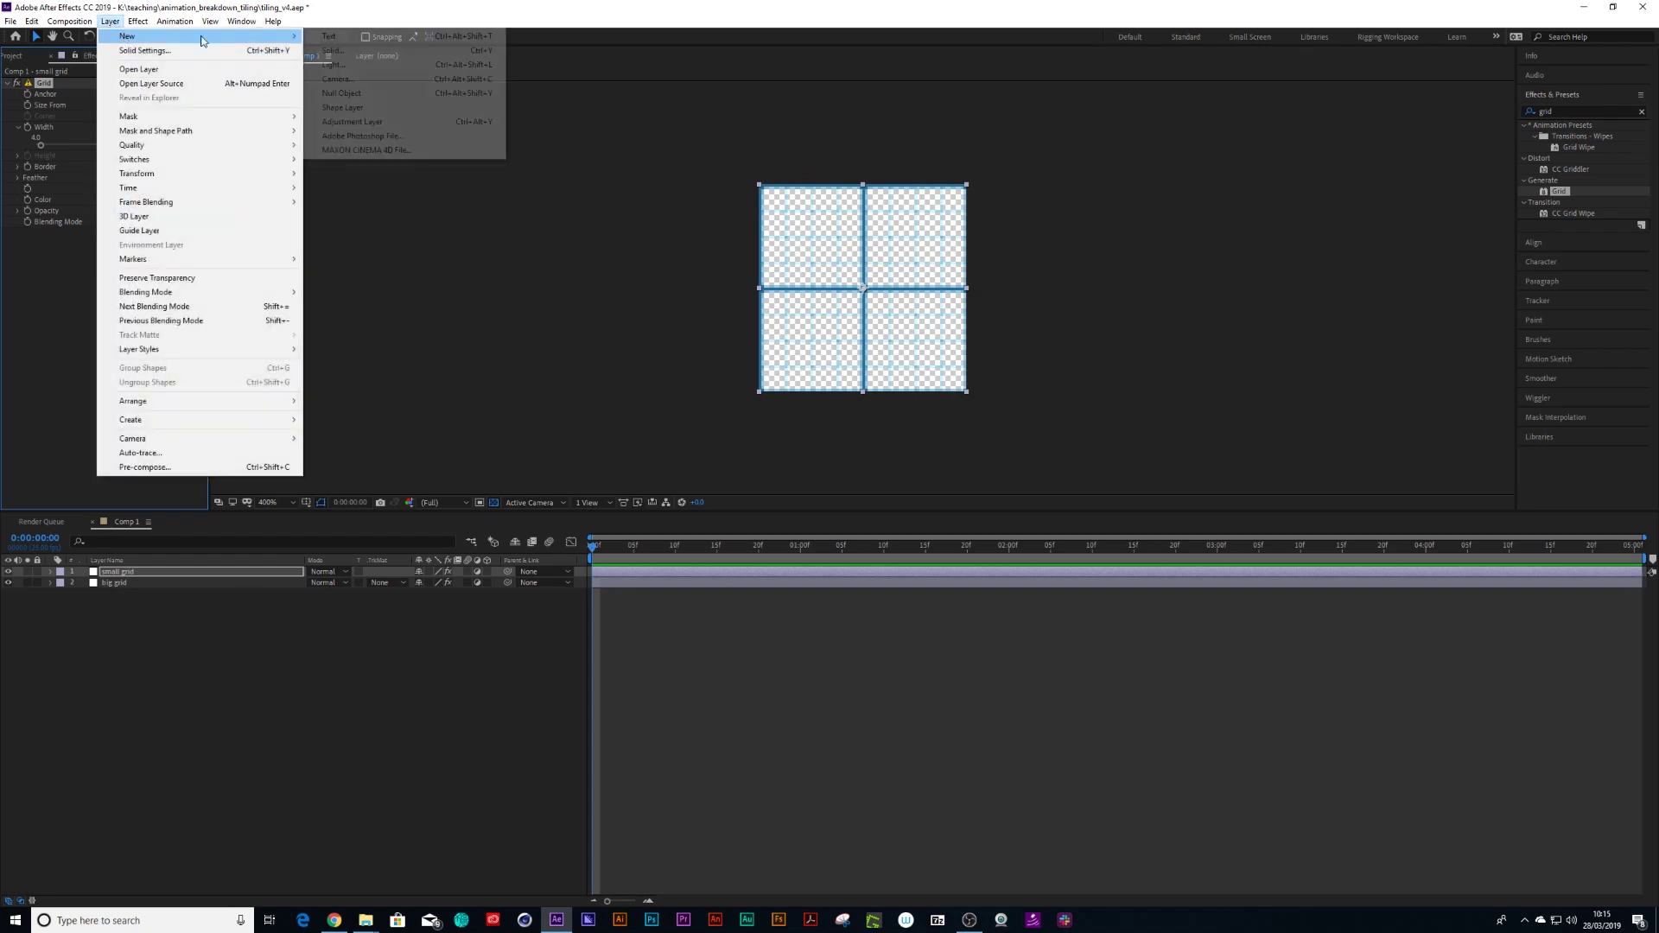
click(333, 51)
click(1214, 604)
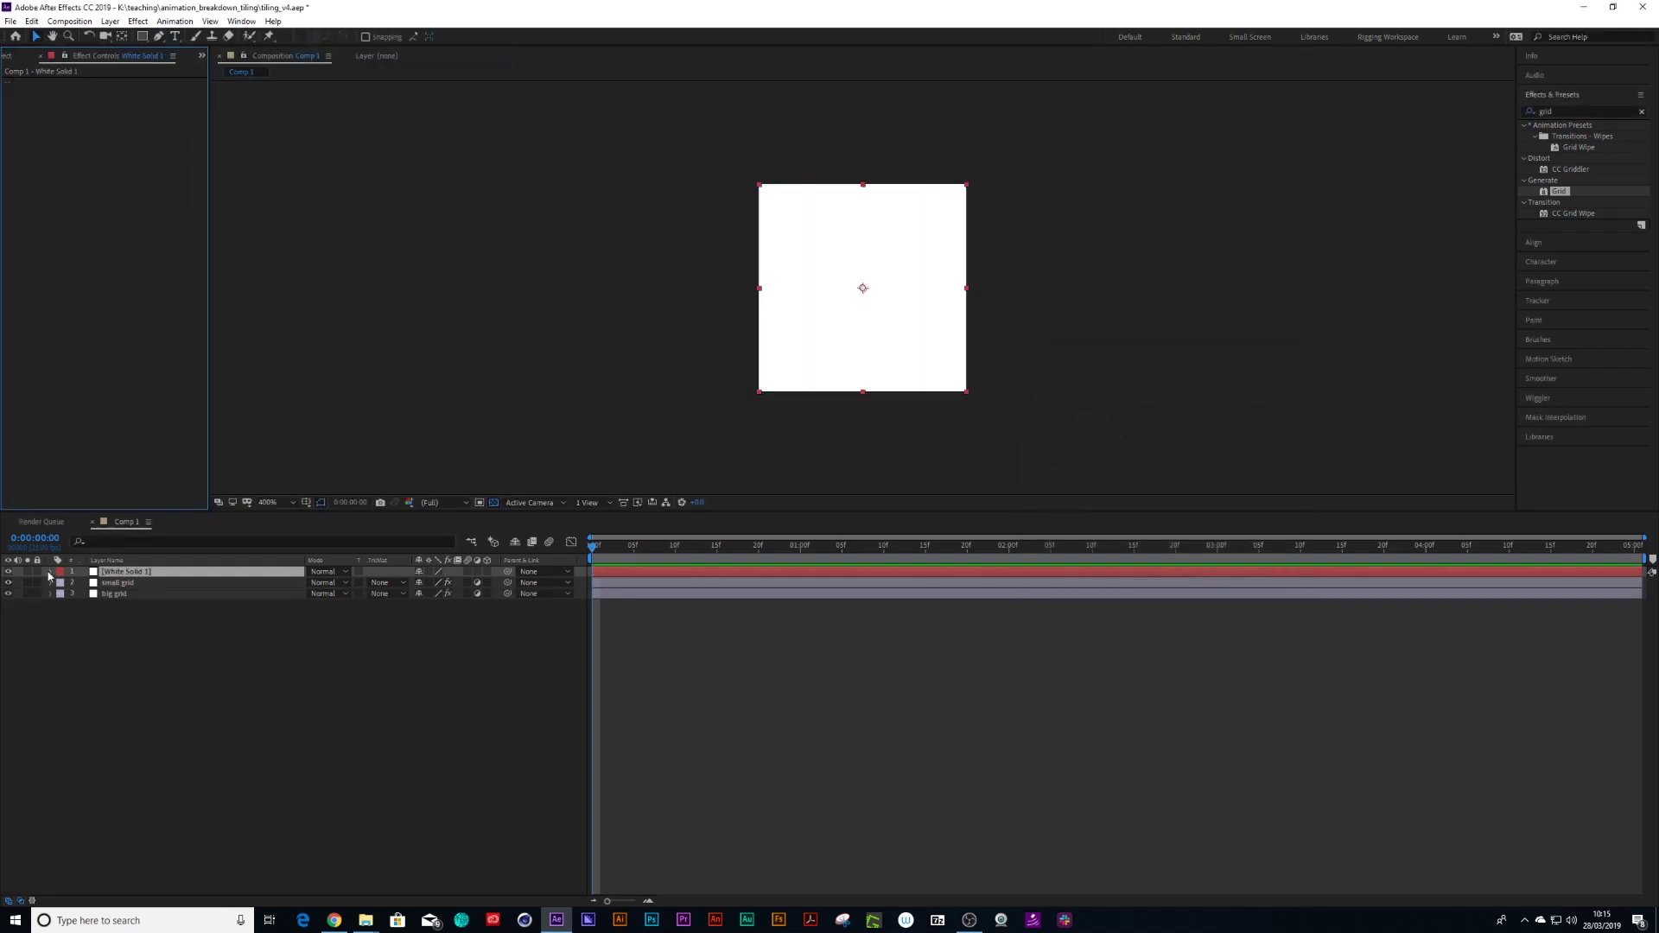
drag(110, 573, 121, 598)
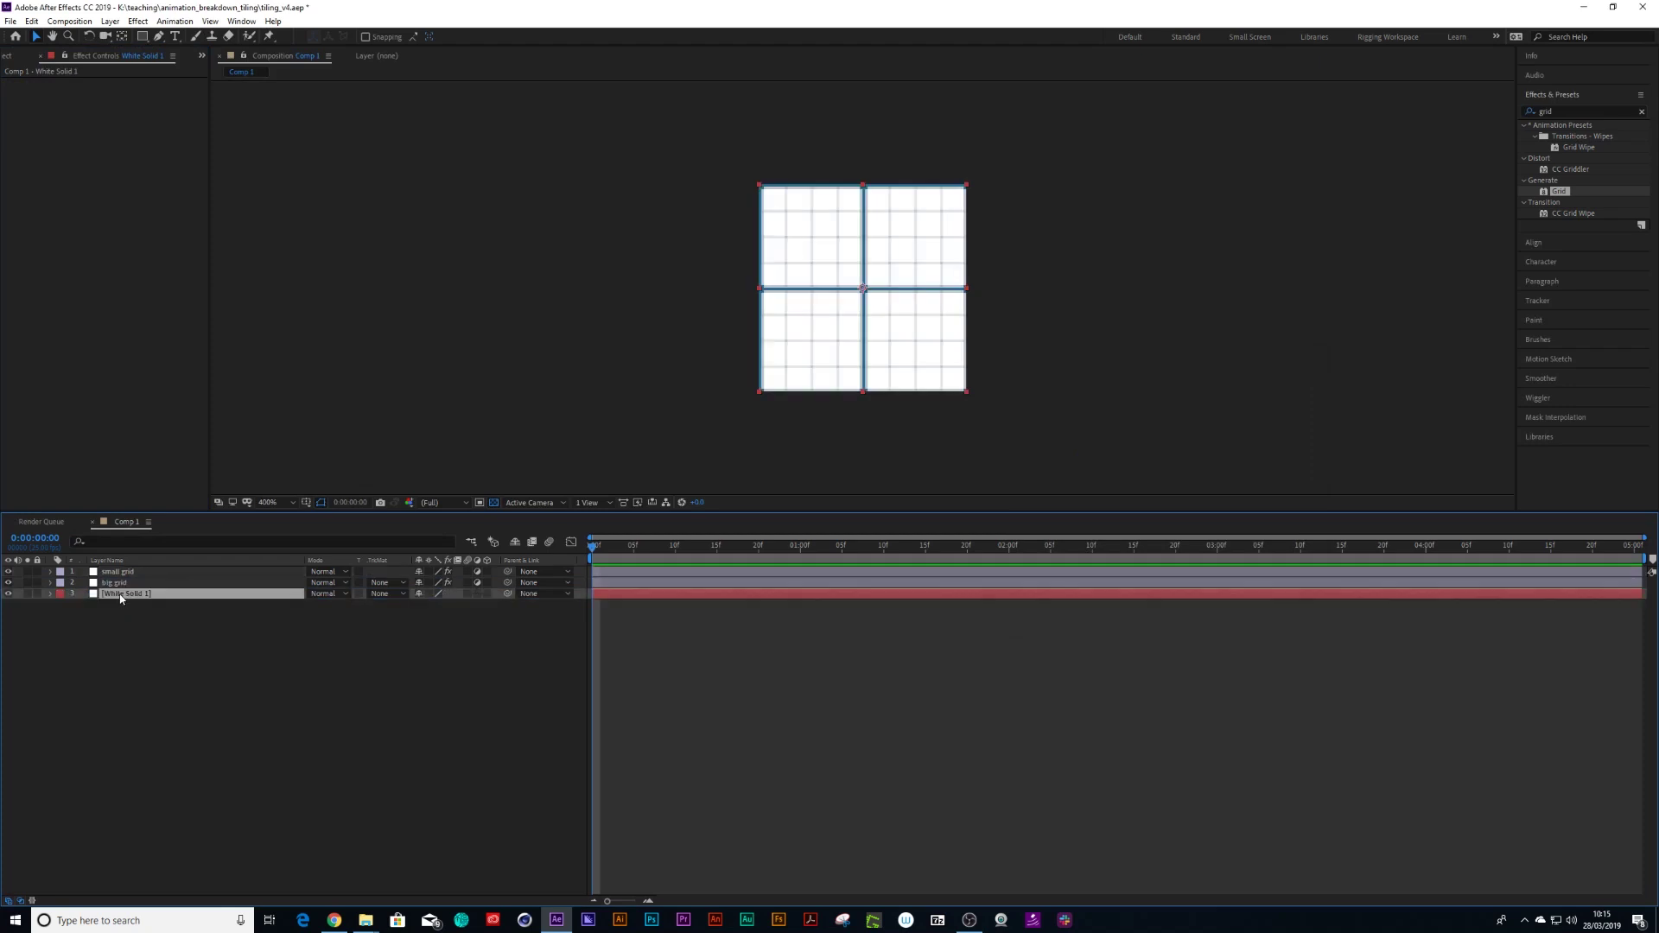
key(Return)
text(bac)
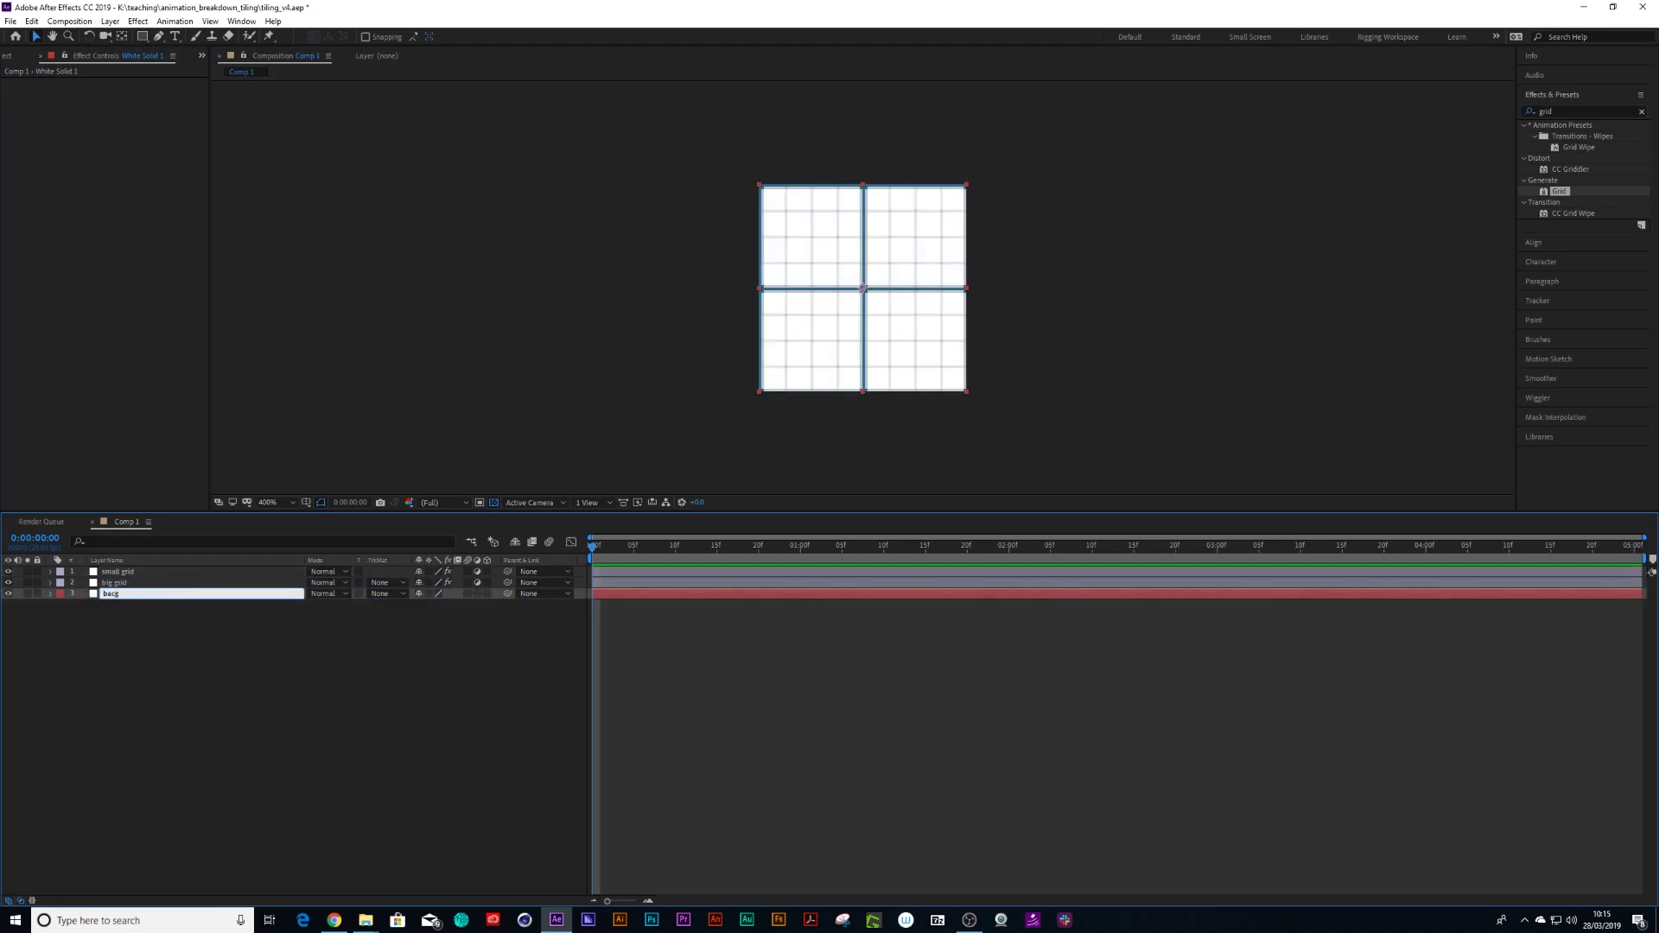
text(kground)
key(Return)
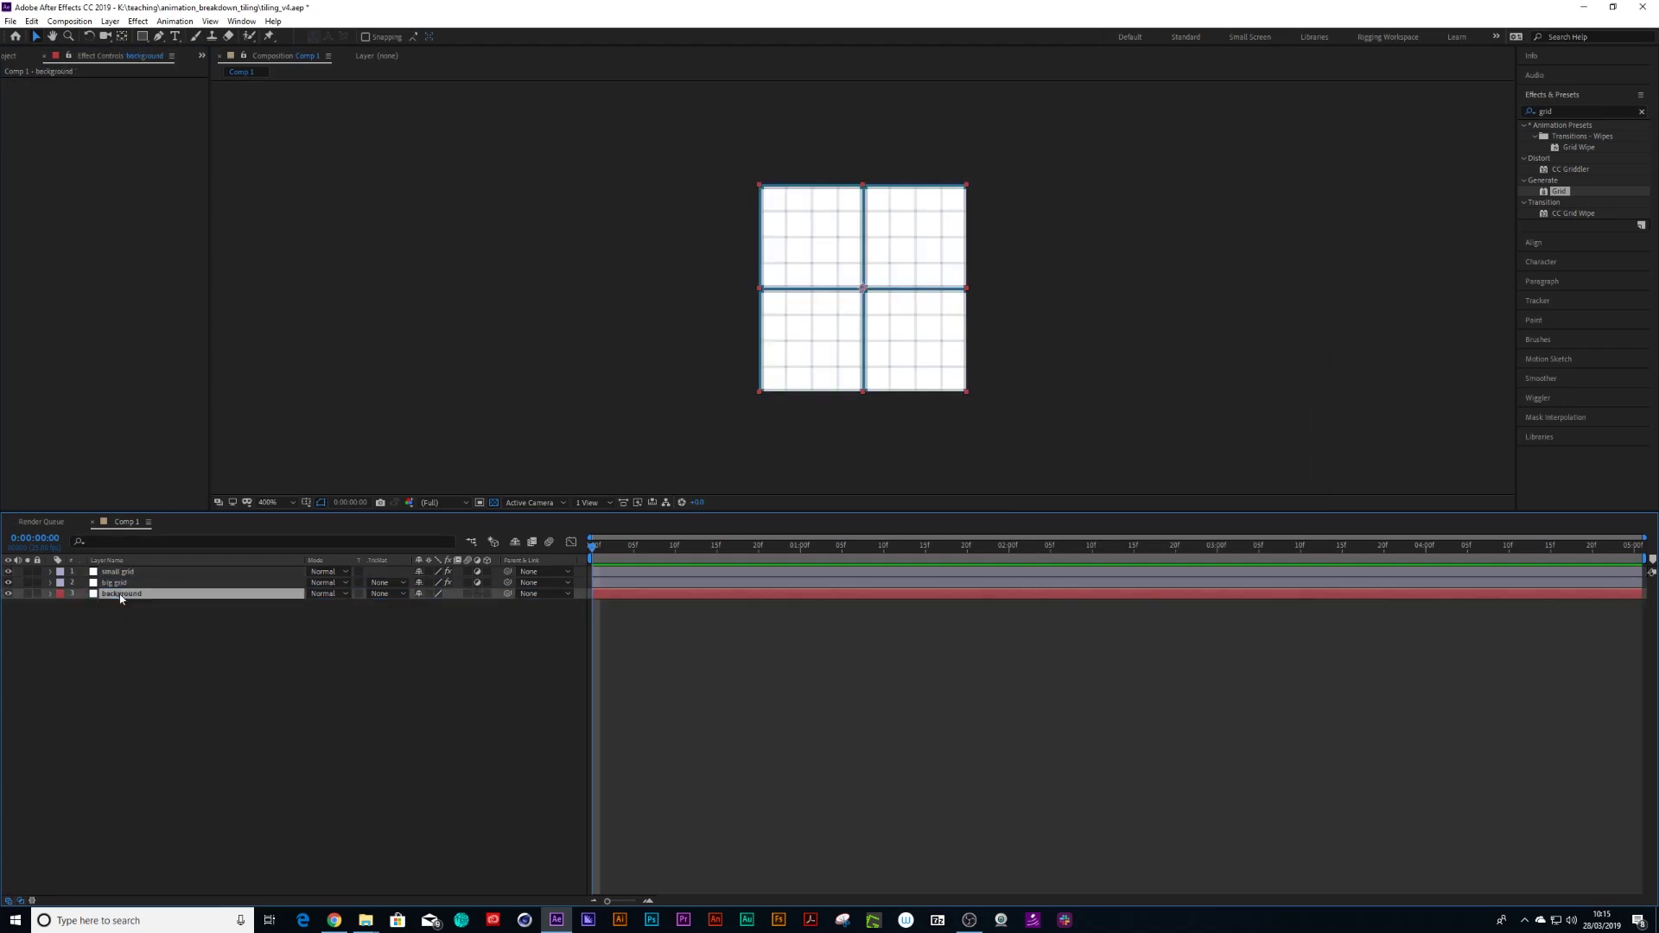
click(121, 585)
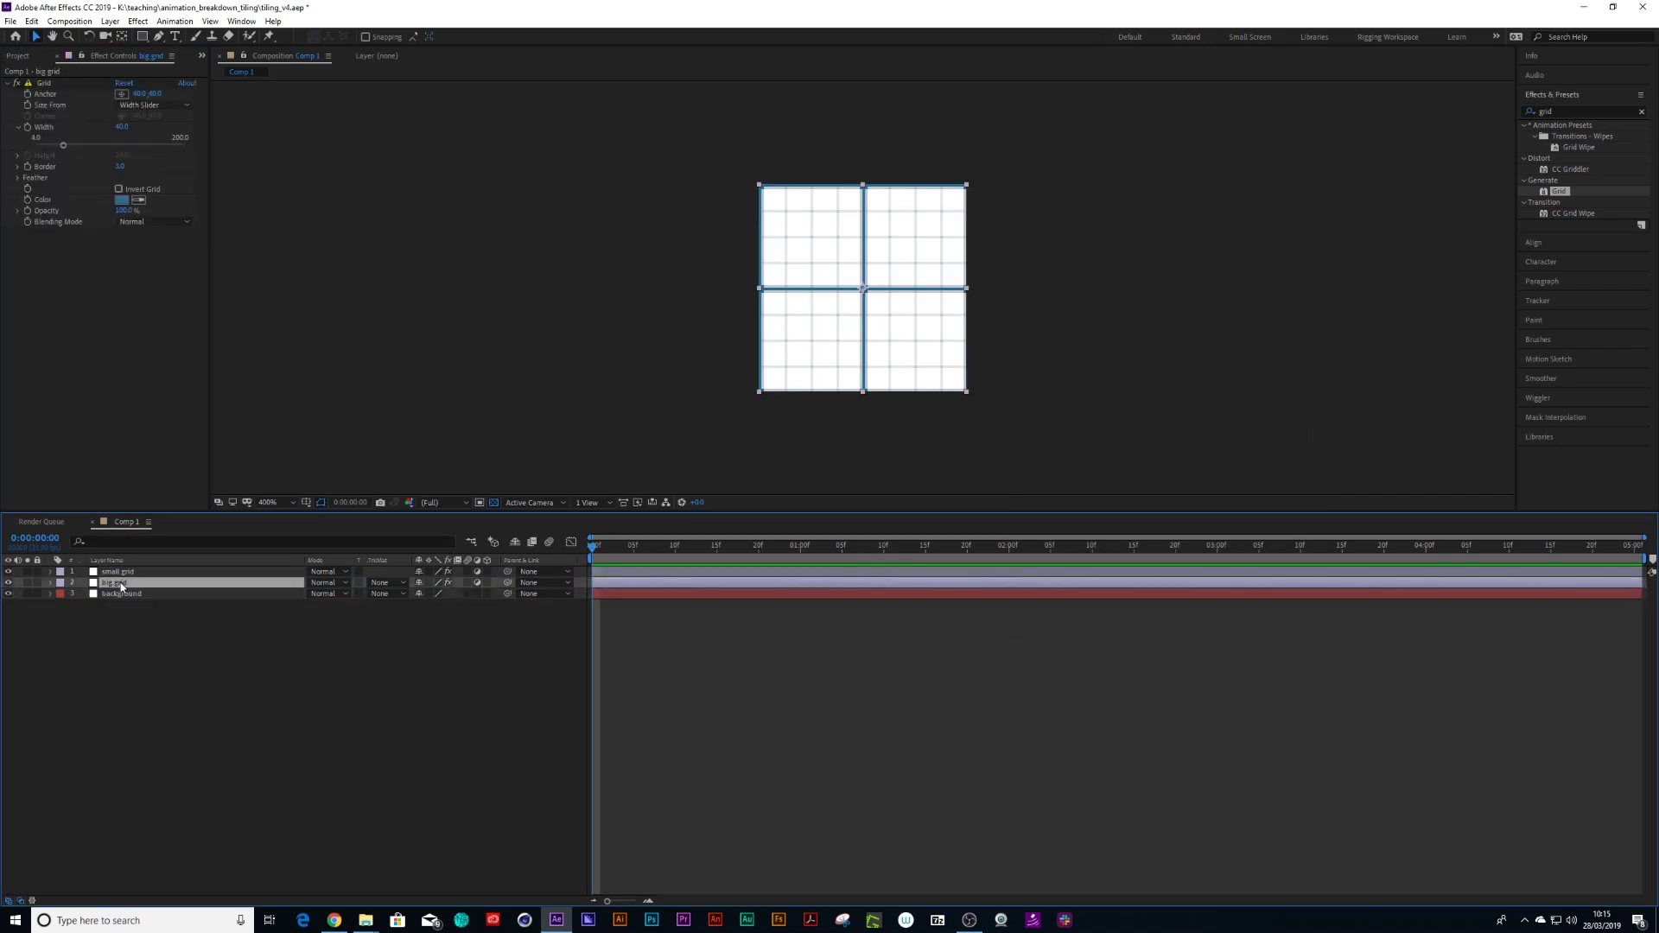
Duplicate big grid as 'cross' at the top of the stack with Grid border 6
key(ctrl+d)
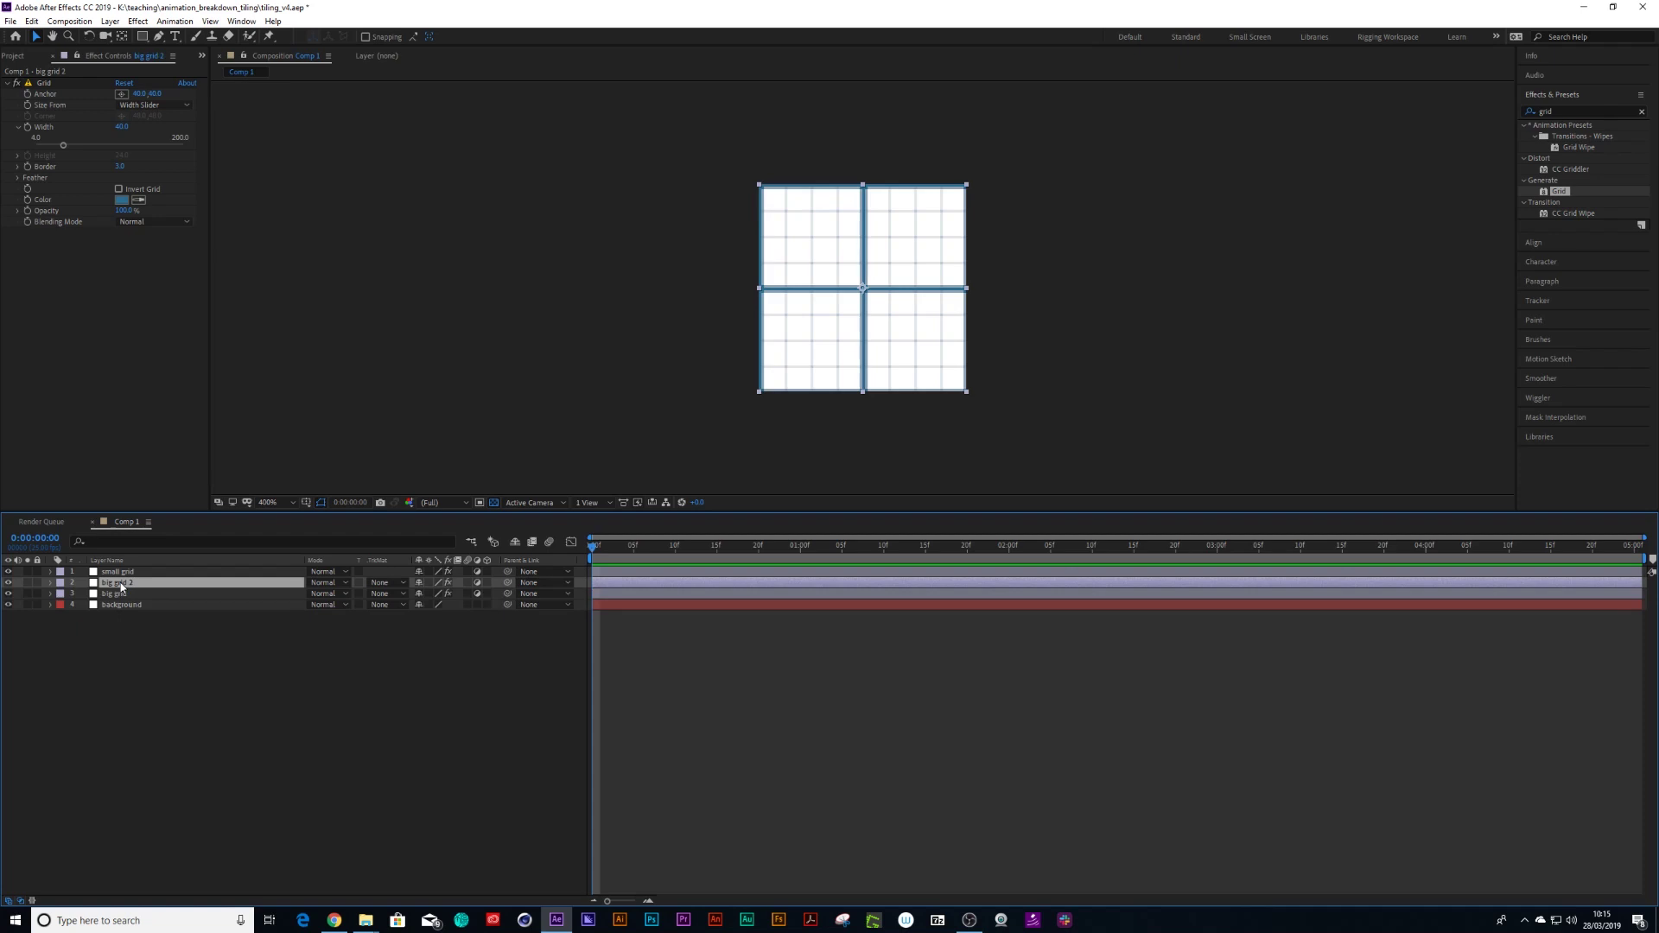
drag(120, 586, 117, 573)
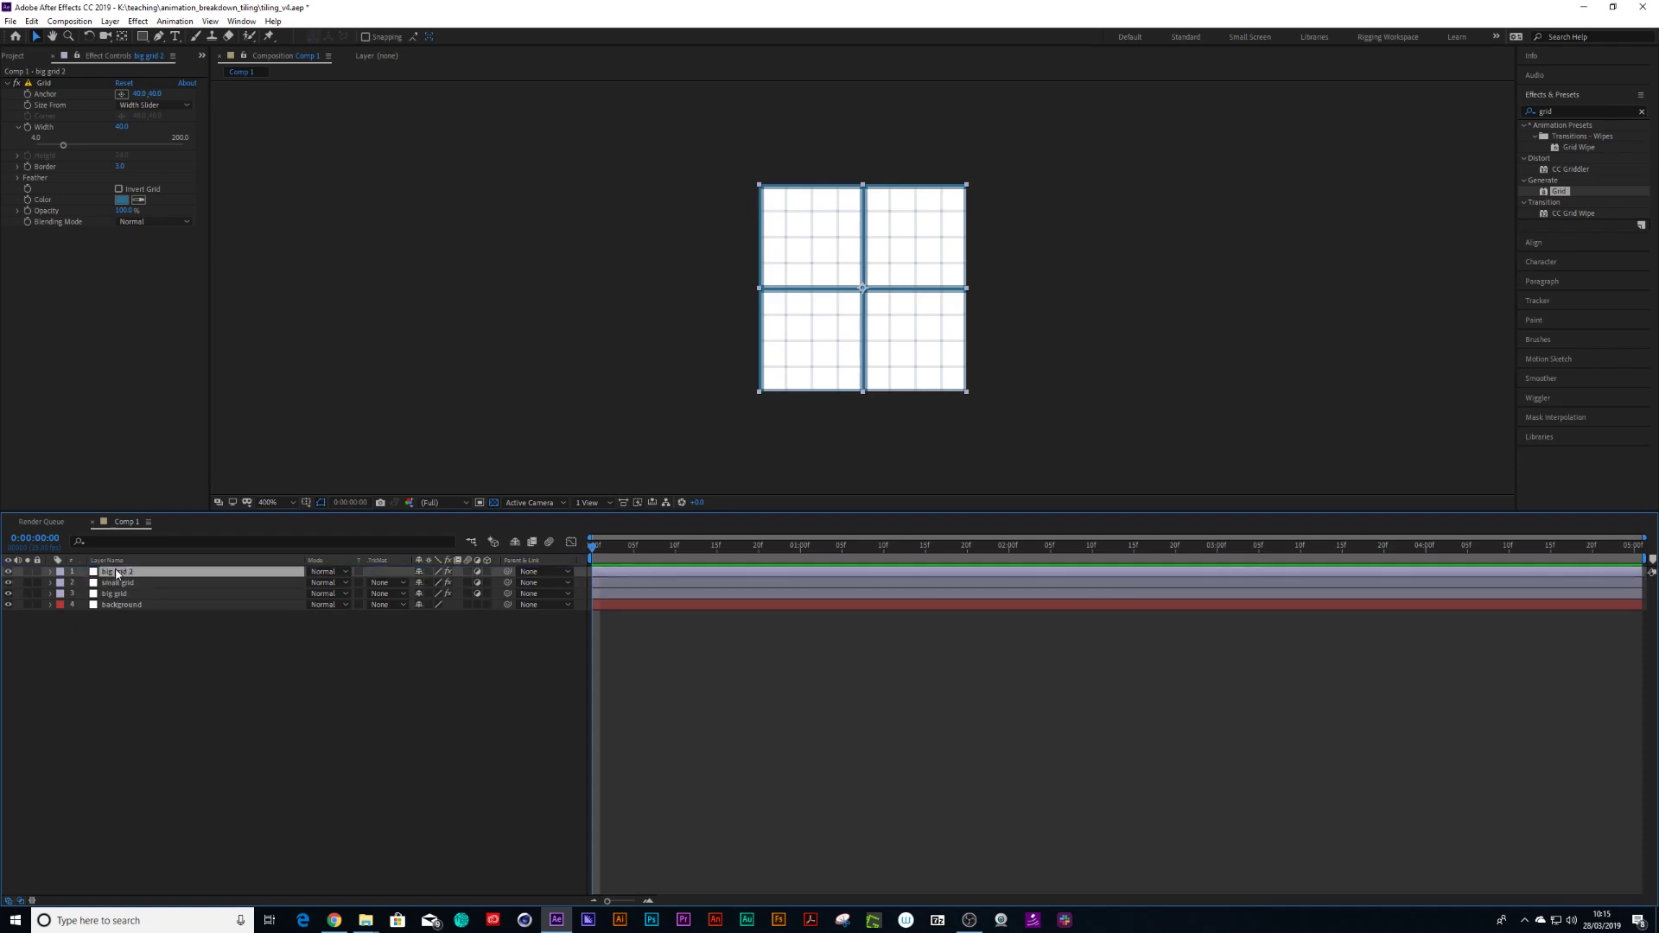
key(Return)
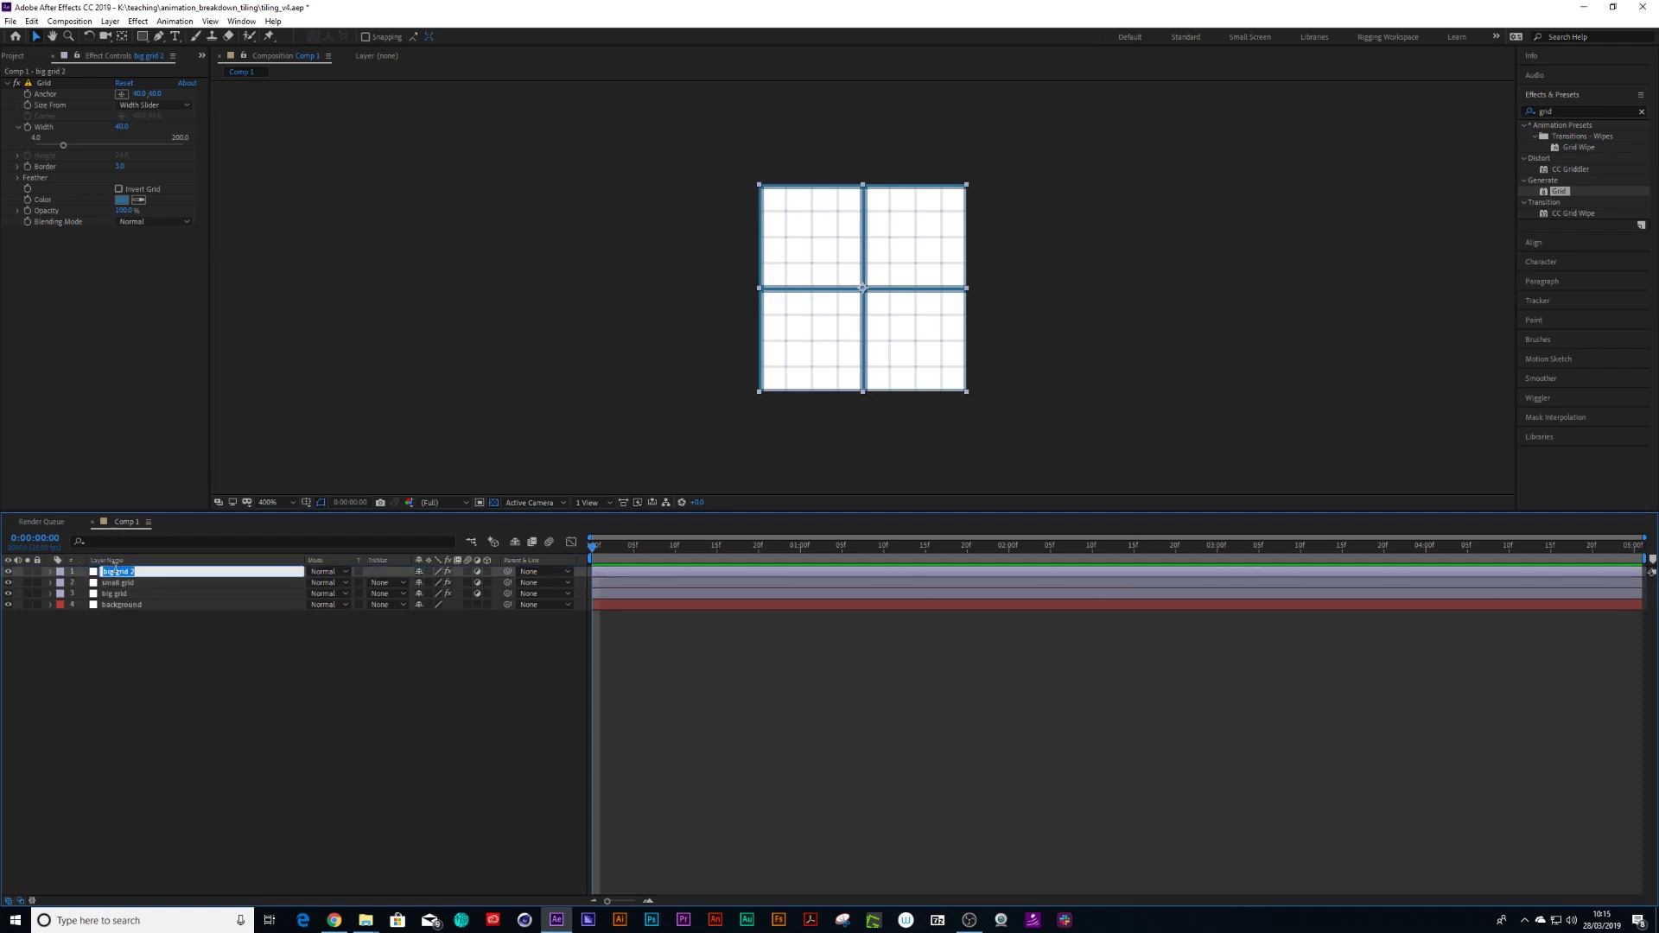
text(cross)
key(Return)
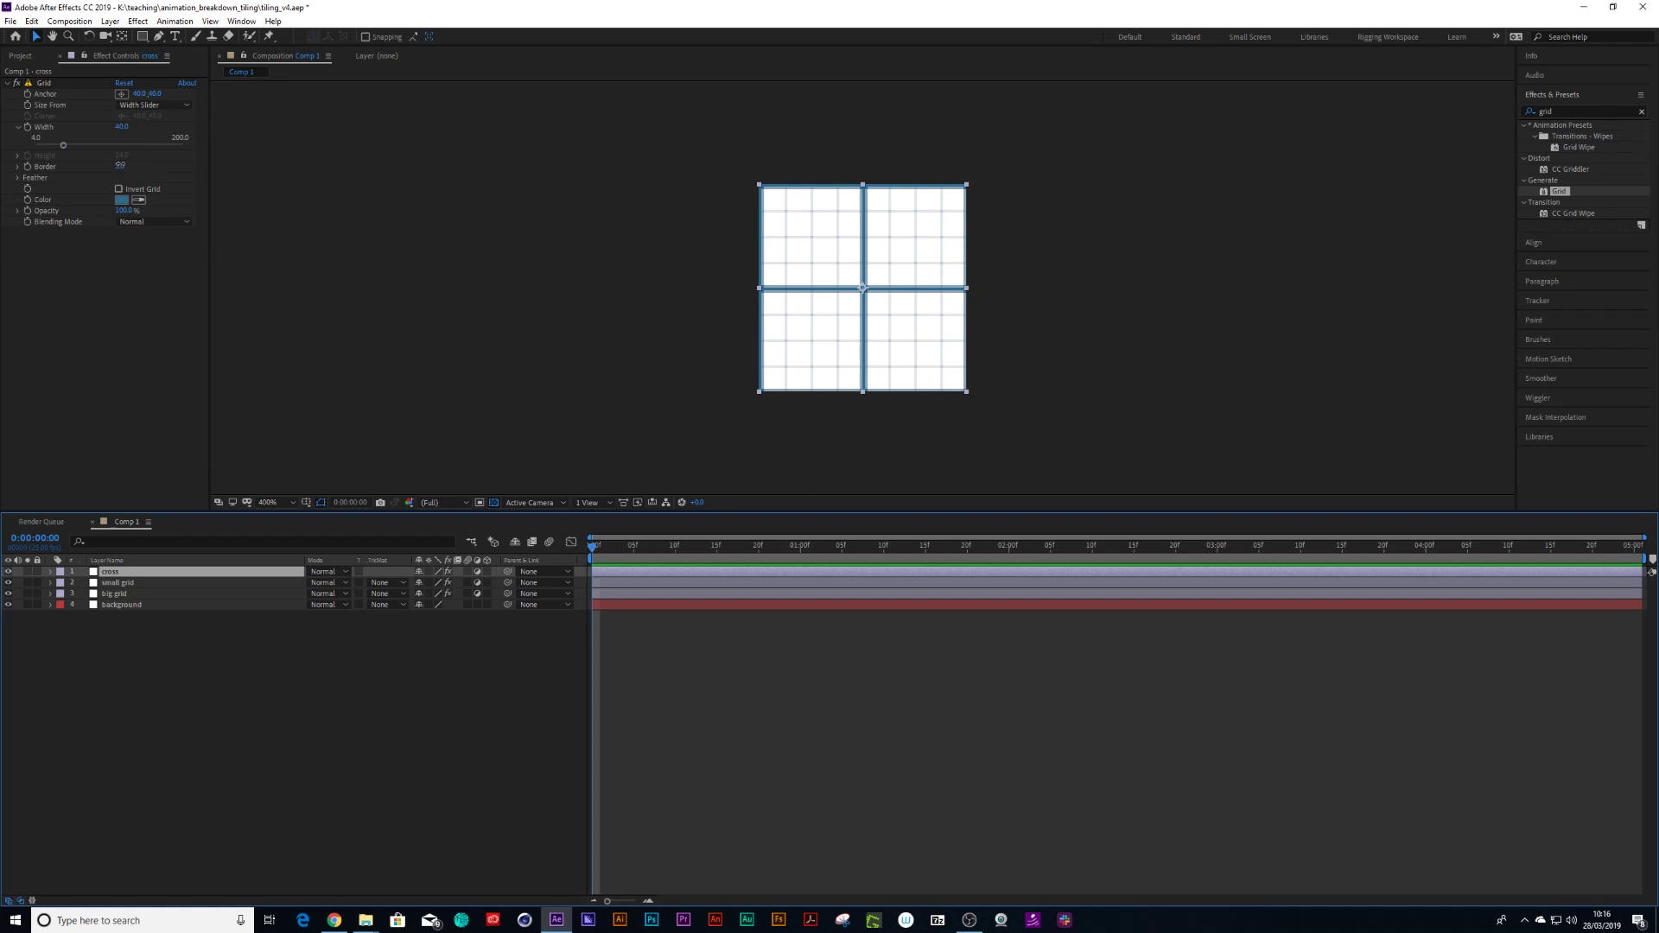
click(121, 166)
text(6)
key(Return)
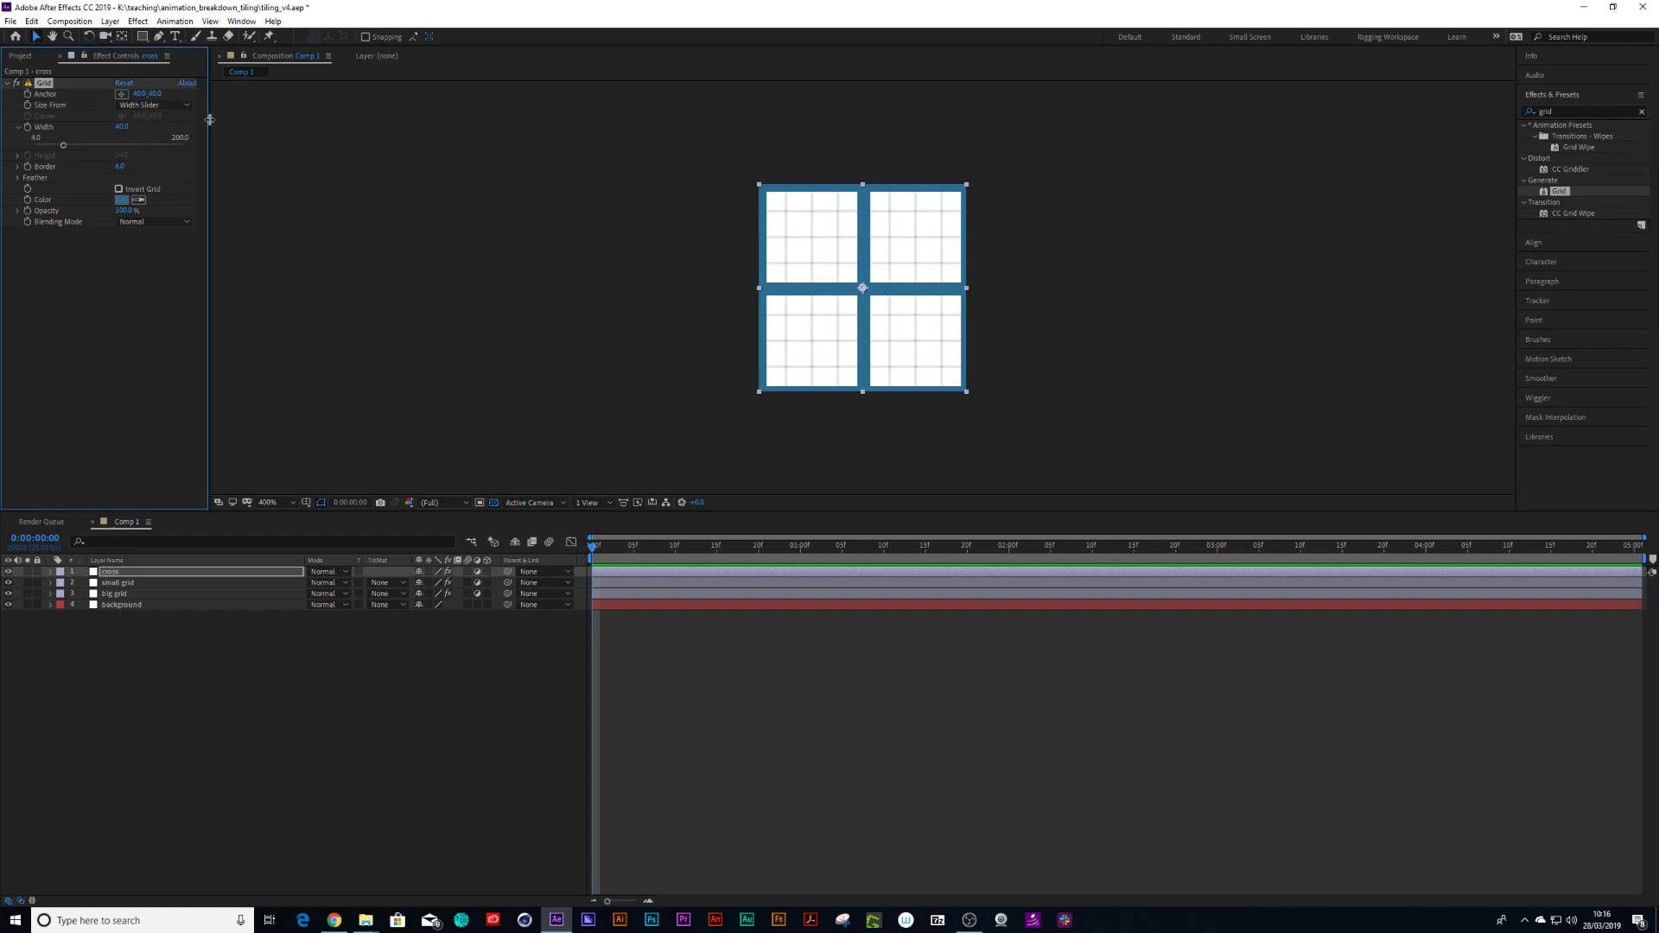
Add a rectangle mask to the cross layer and scale it down around the tile centre
double_click(143, 36)
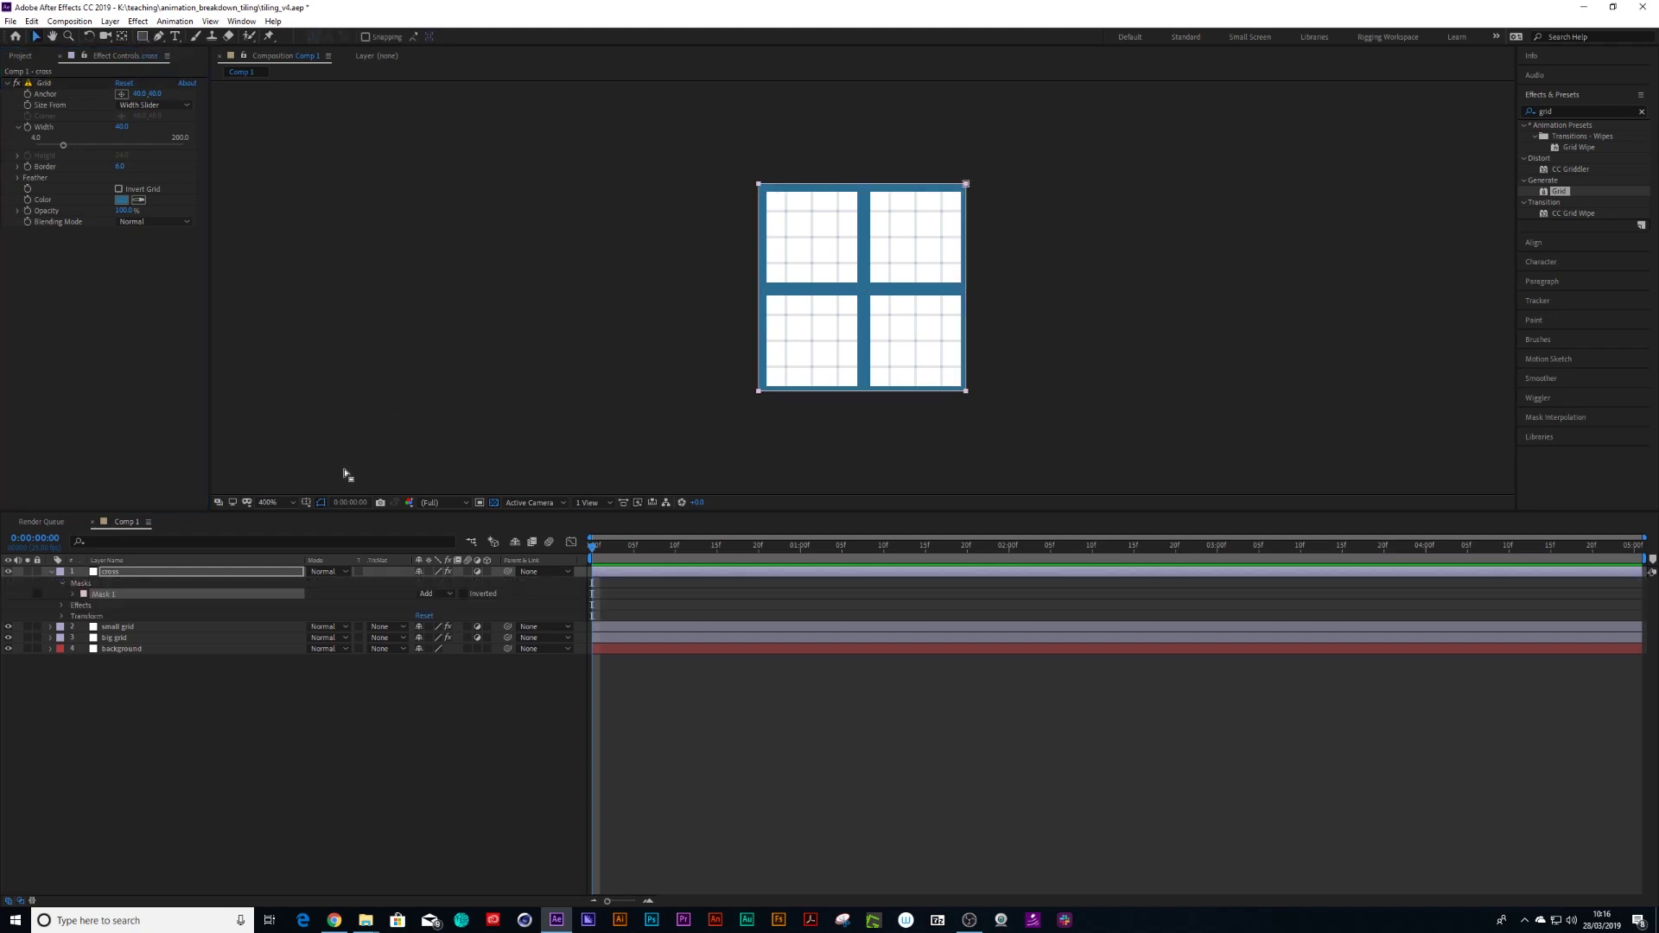
click(73, 595)
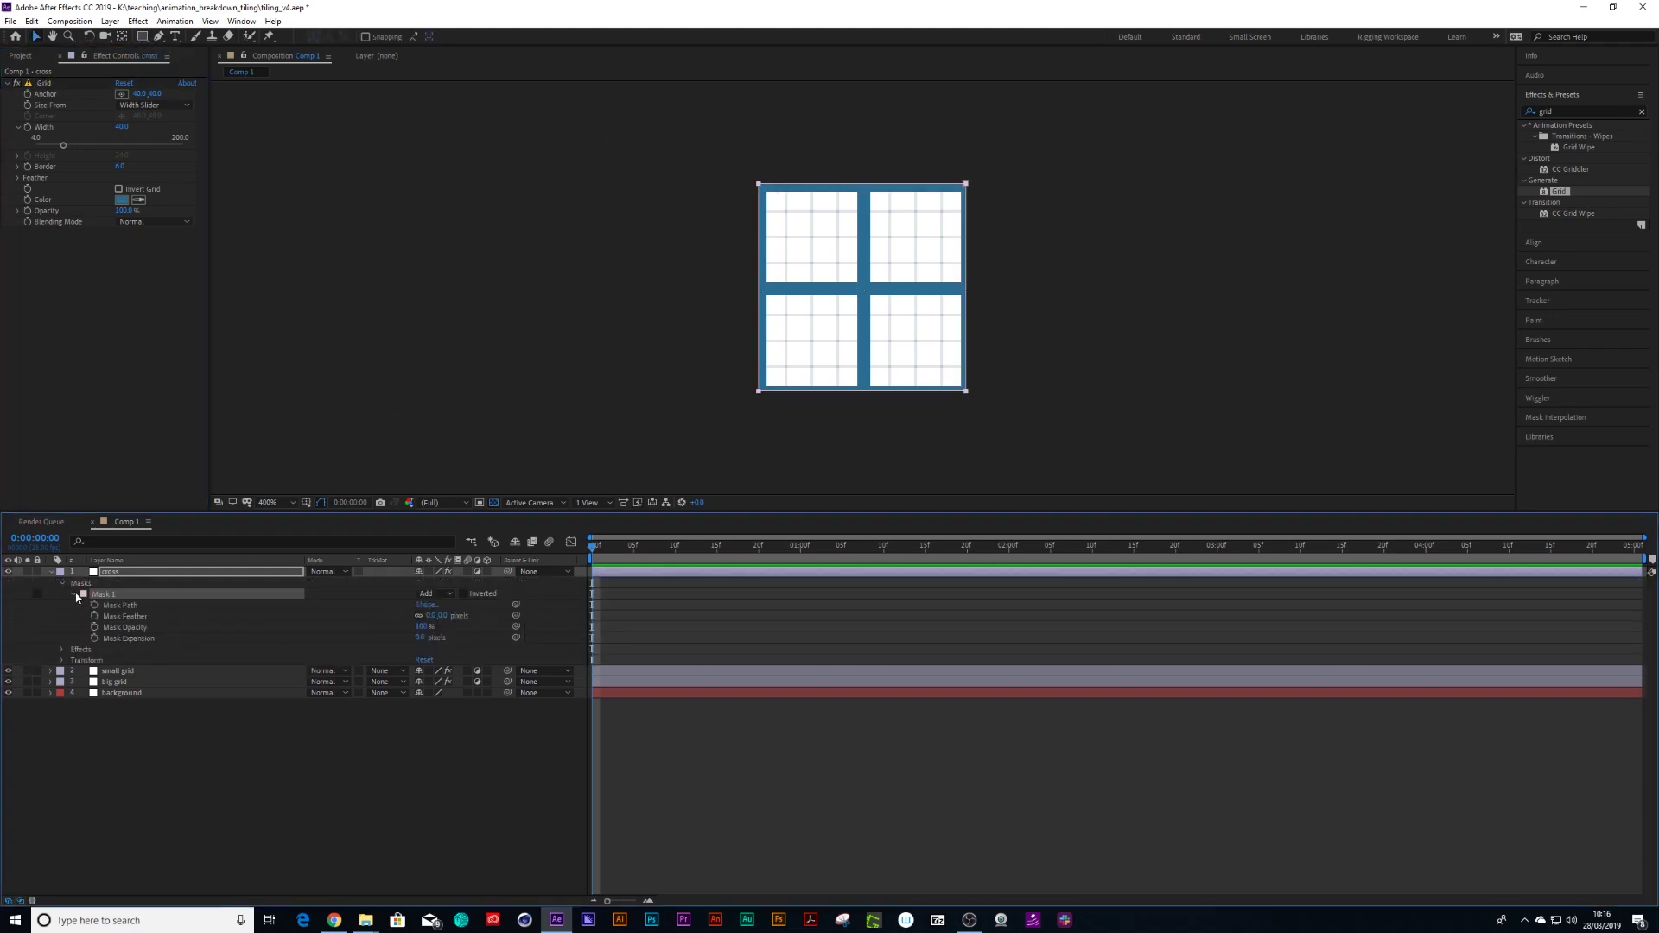
click(124, 608)
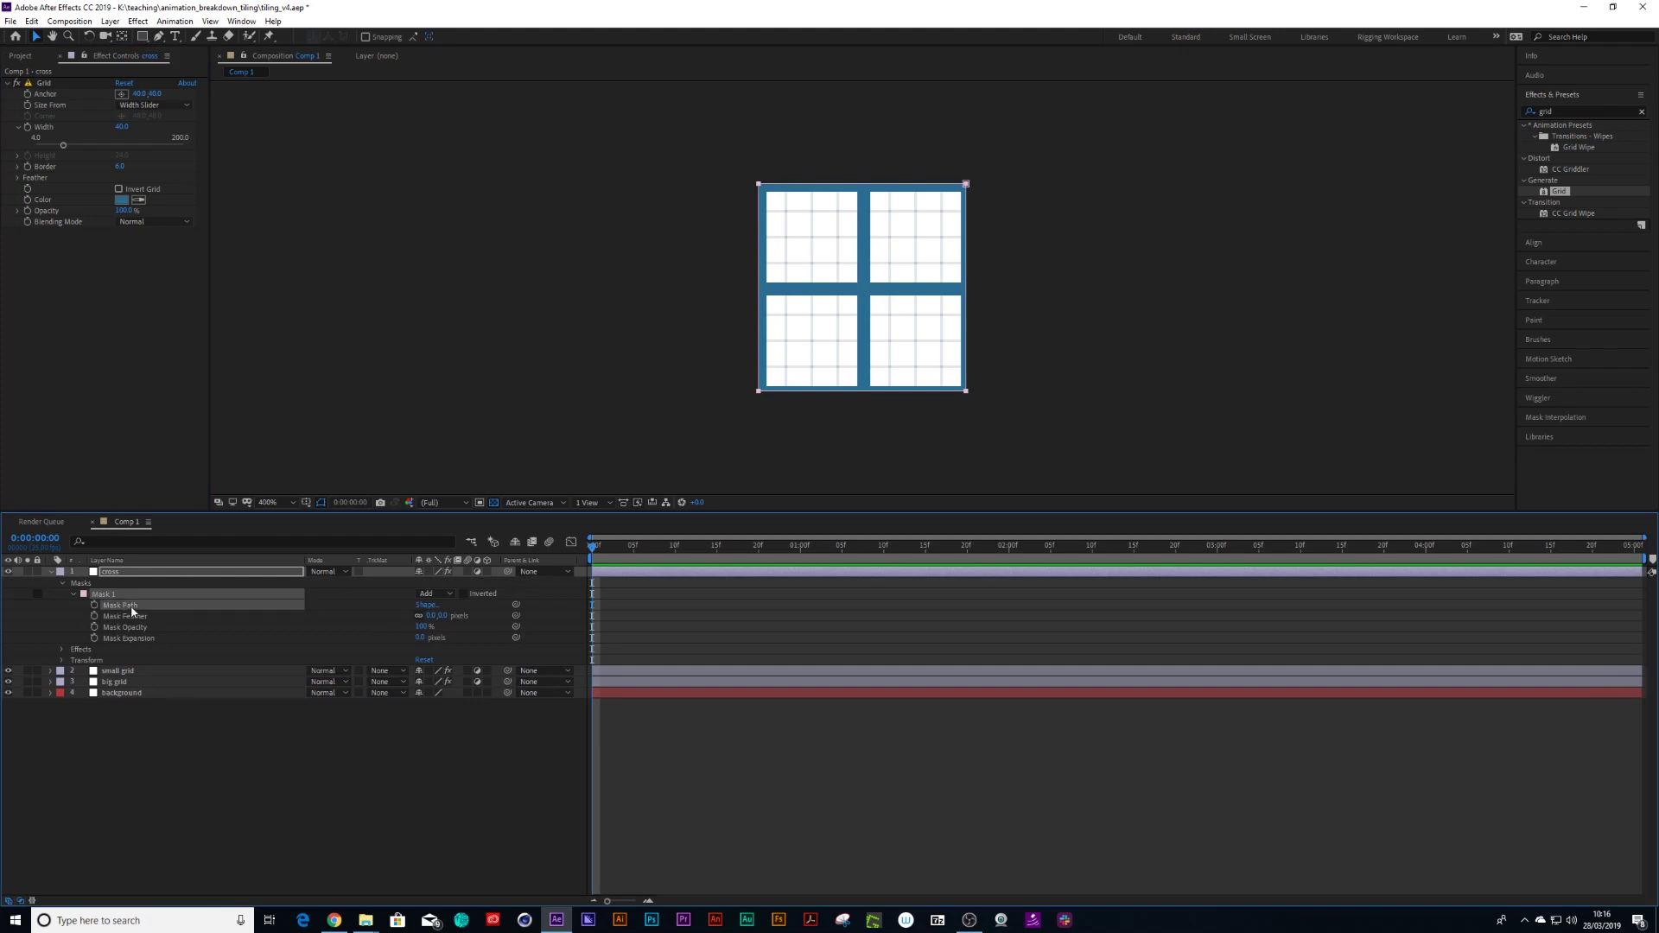
key(ctrl+t)
drag(966, 183, 897, 266)
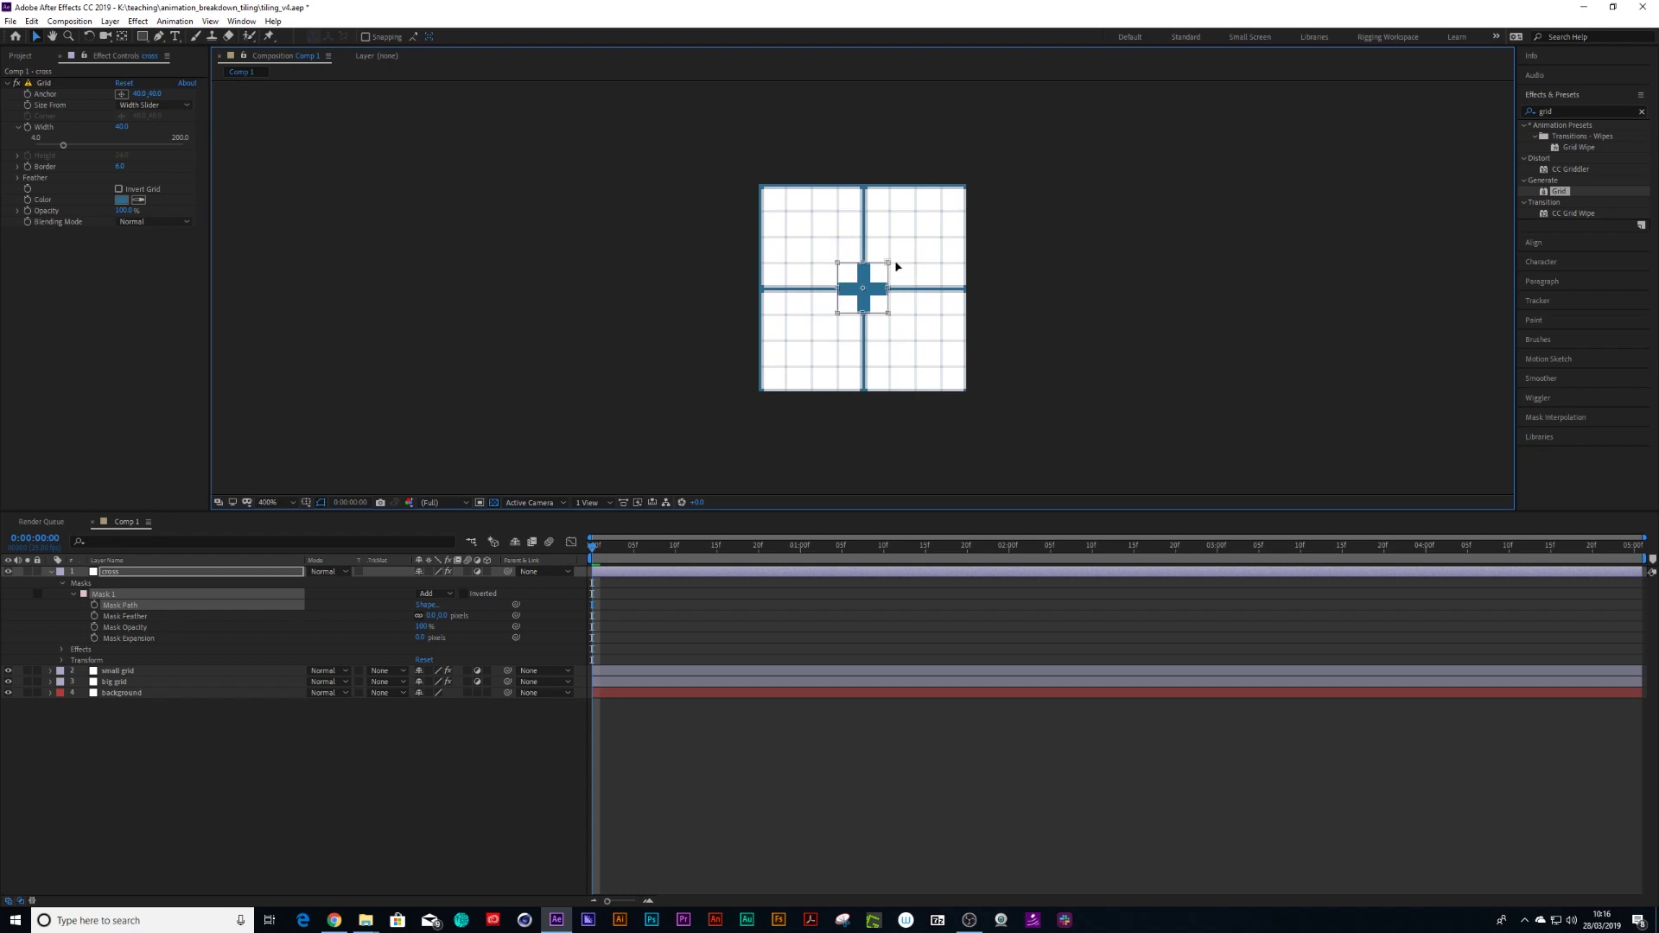
key(period)
key(period)
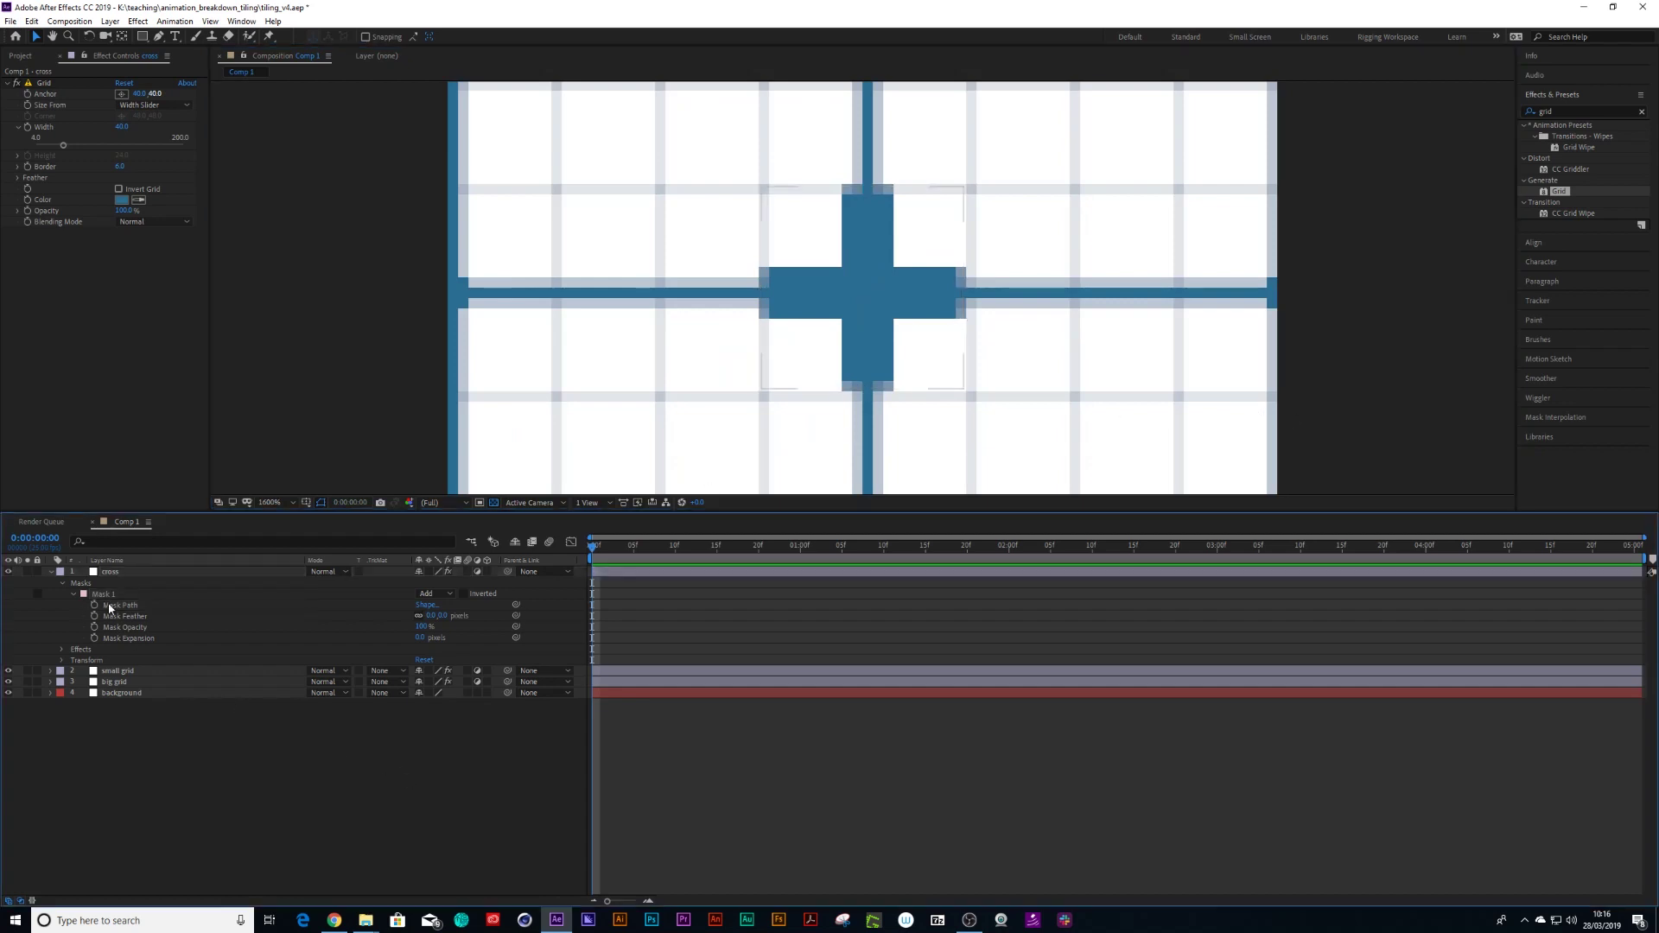
click(1087, 576)
Nudge the mask's lower edge down and right edge outward to centre the plus shape
drag(1344, 454, 718, 384)
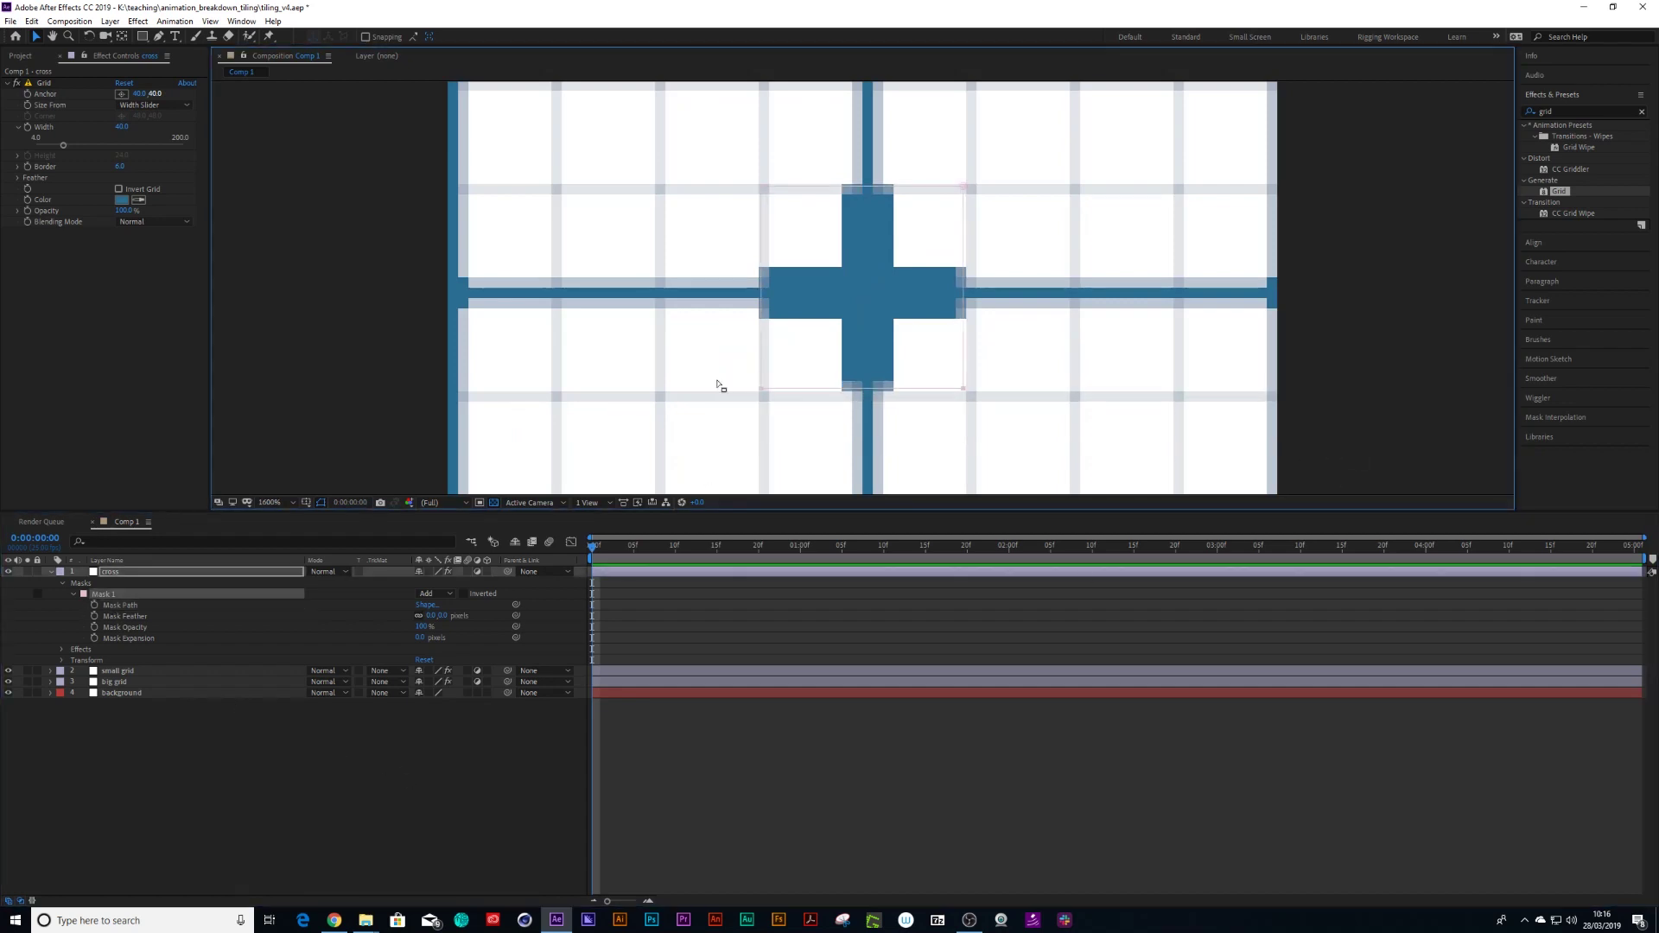
key(Down)
key(Down)
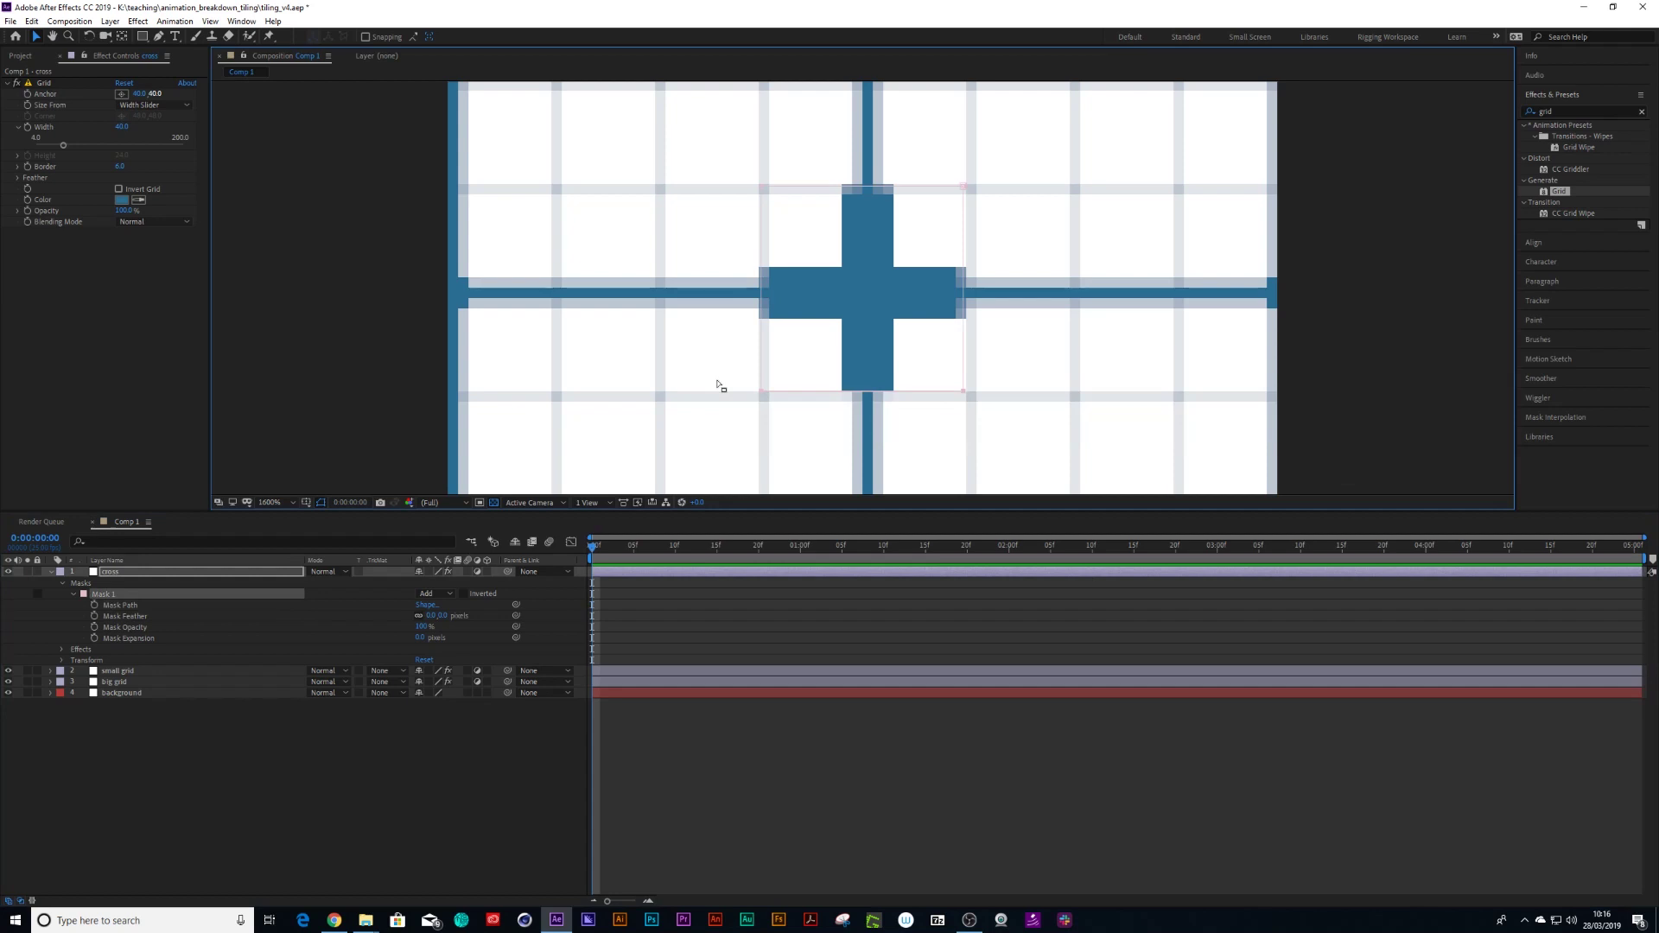
key(Down)
key(Down)
drag(991, 162, 944, 418)
key(Right)
key(Right)
key(Right)
click(831, 846)
key(comma)
key(comma)
key(comma)
key(period)
key(comma)
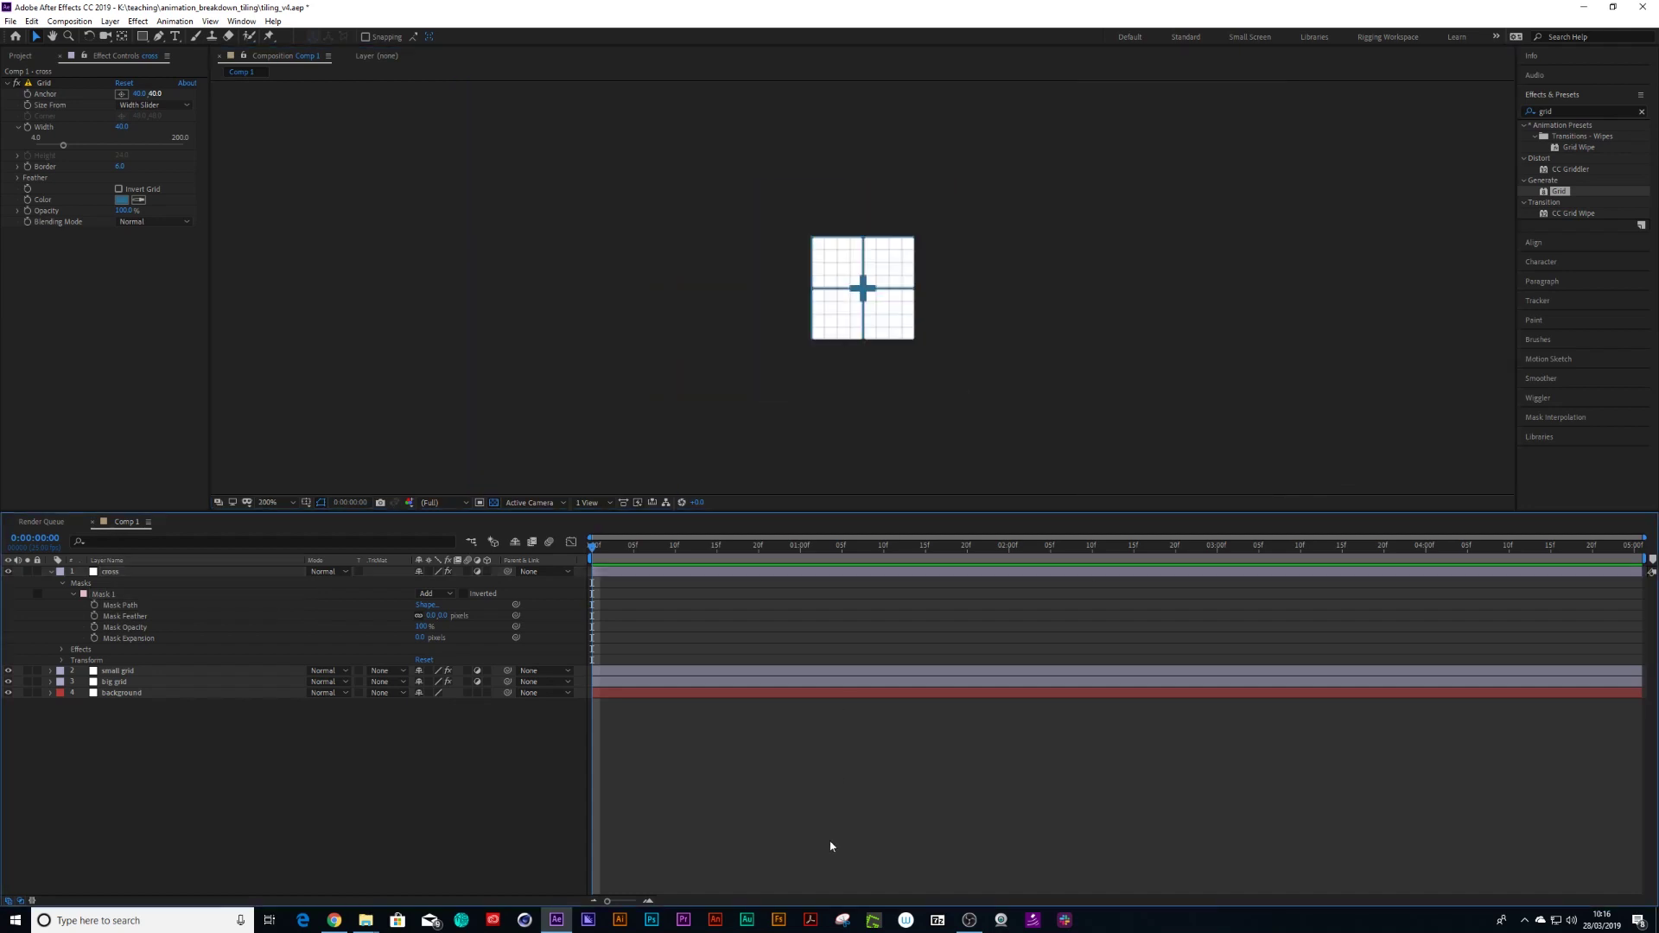
Rename Comp 1 to 'tile' and nest it in a new composition, tile 2
click(17, 55)
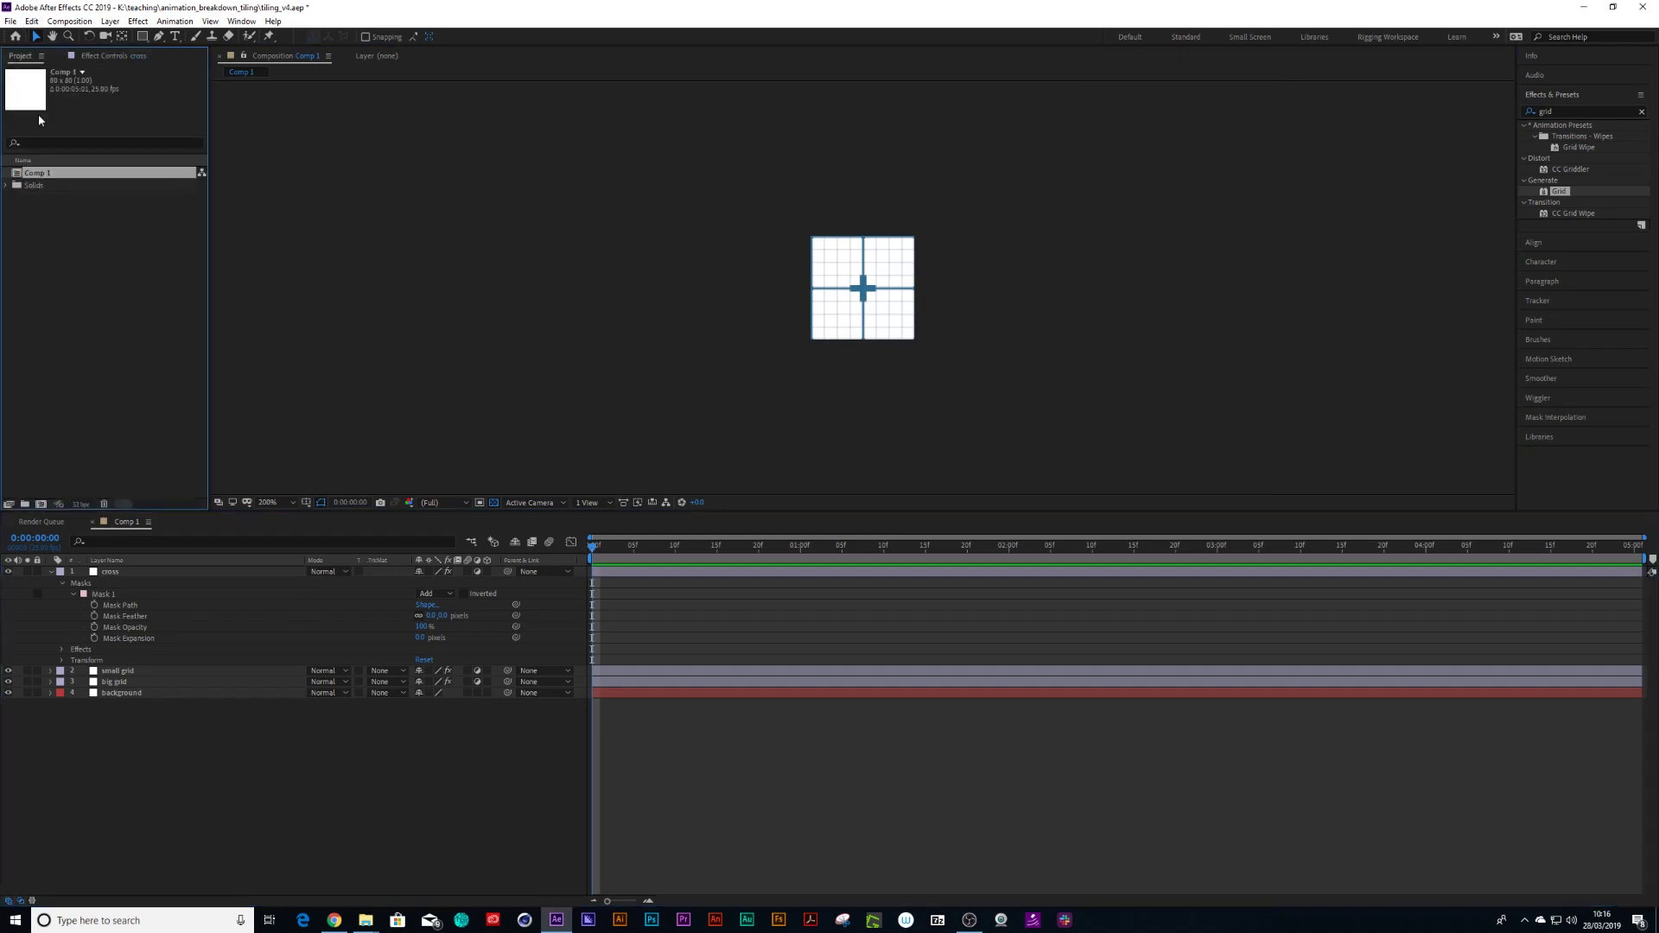
key(Return)
text(tile)
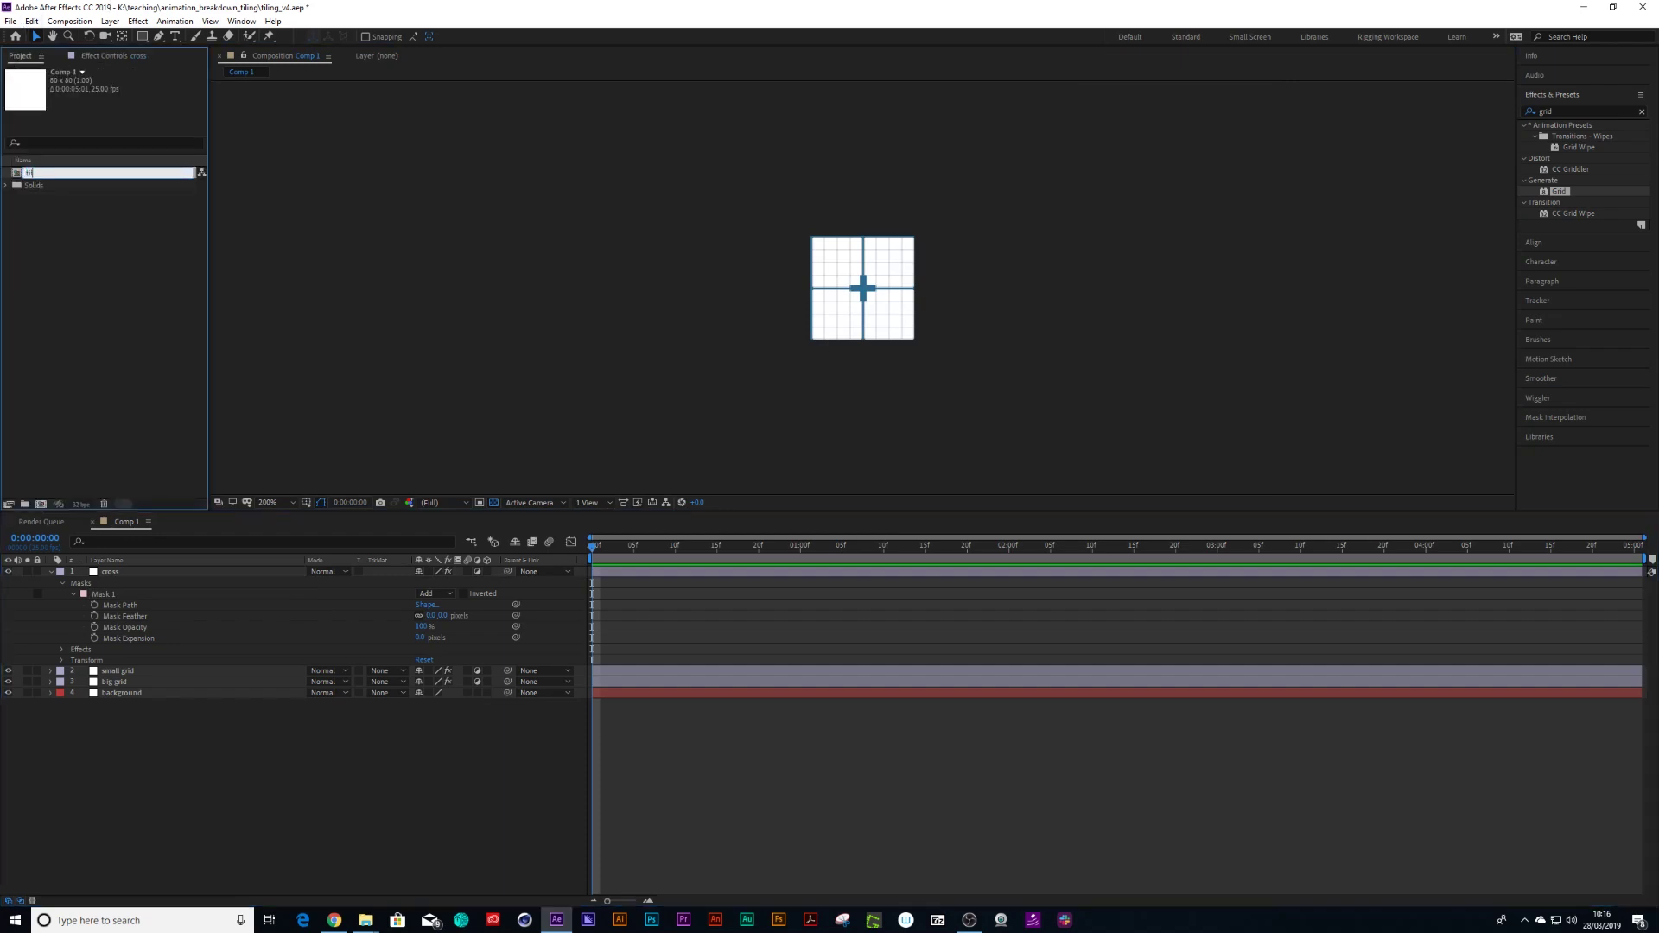
key(Return)
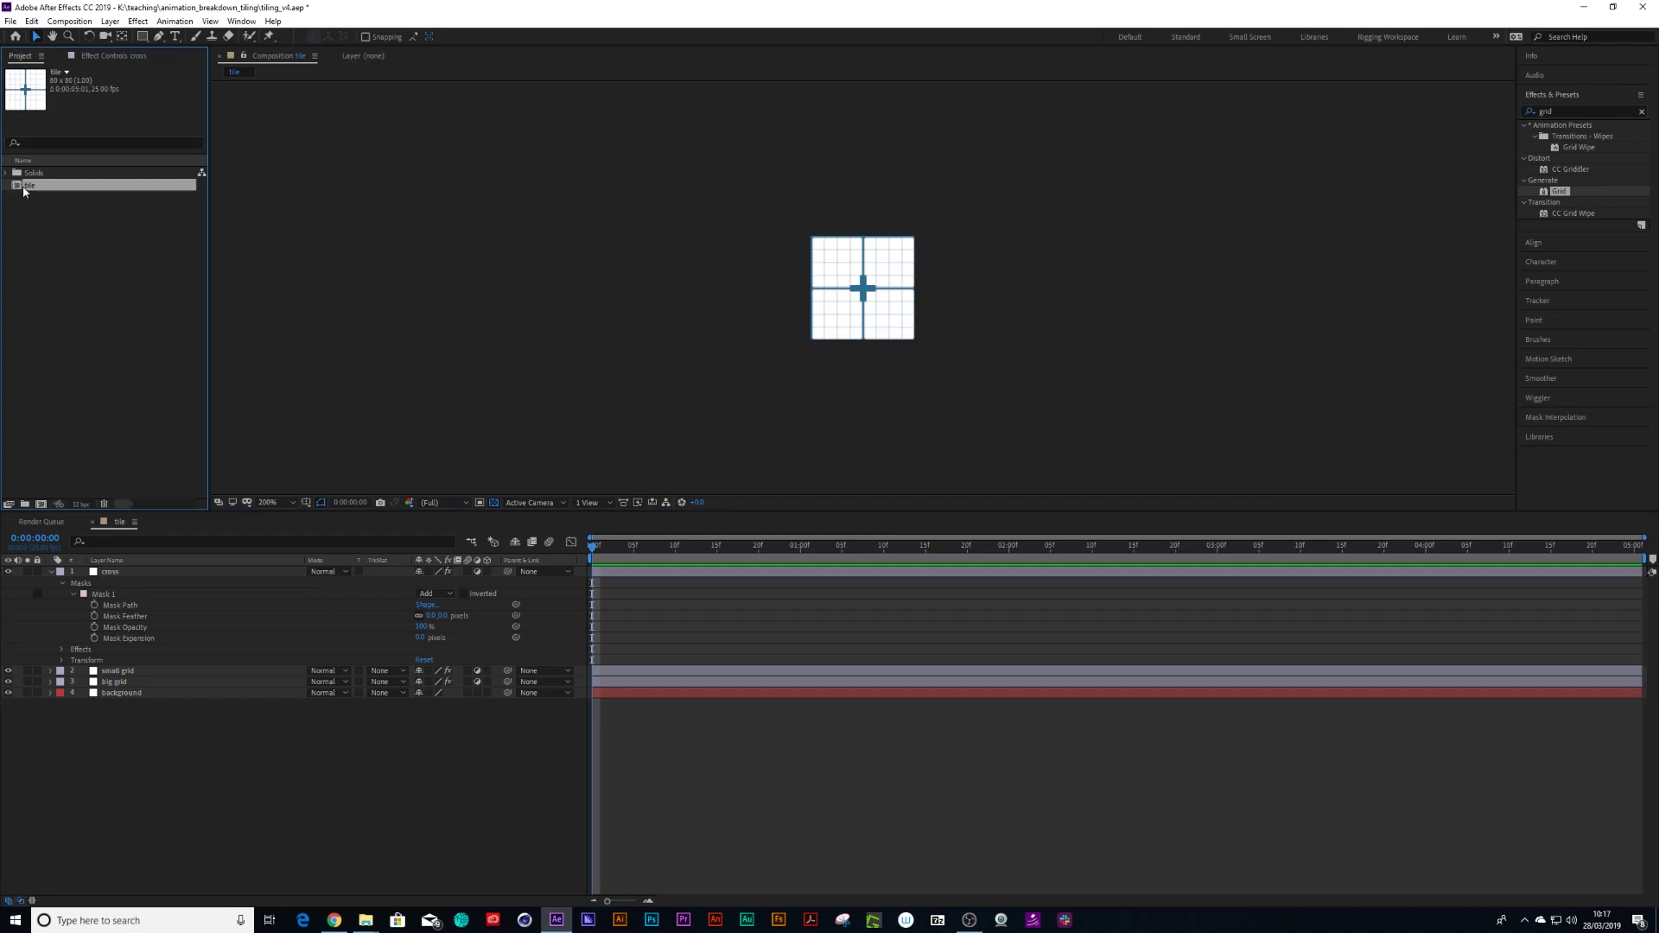
drag(24, 192, 40, 508)
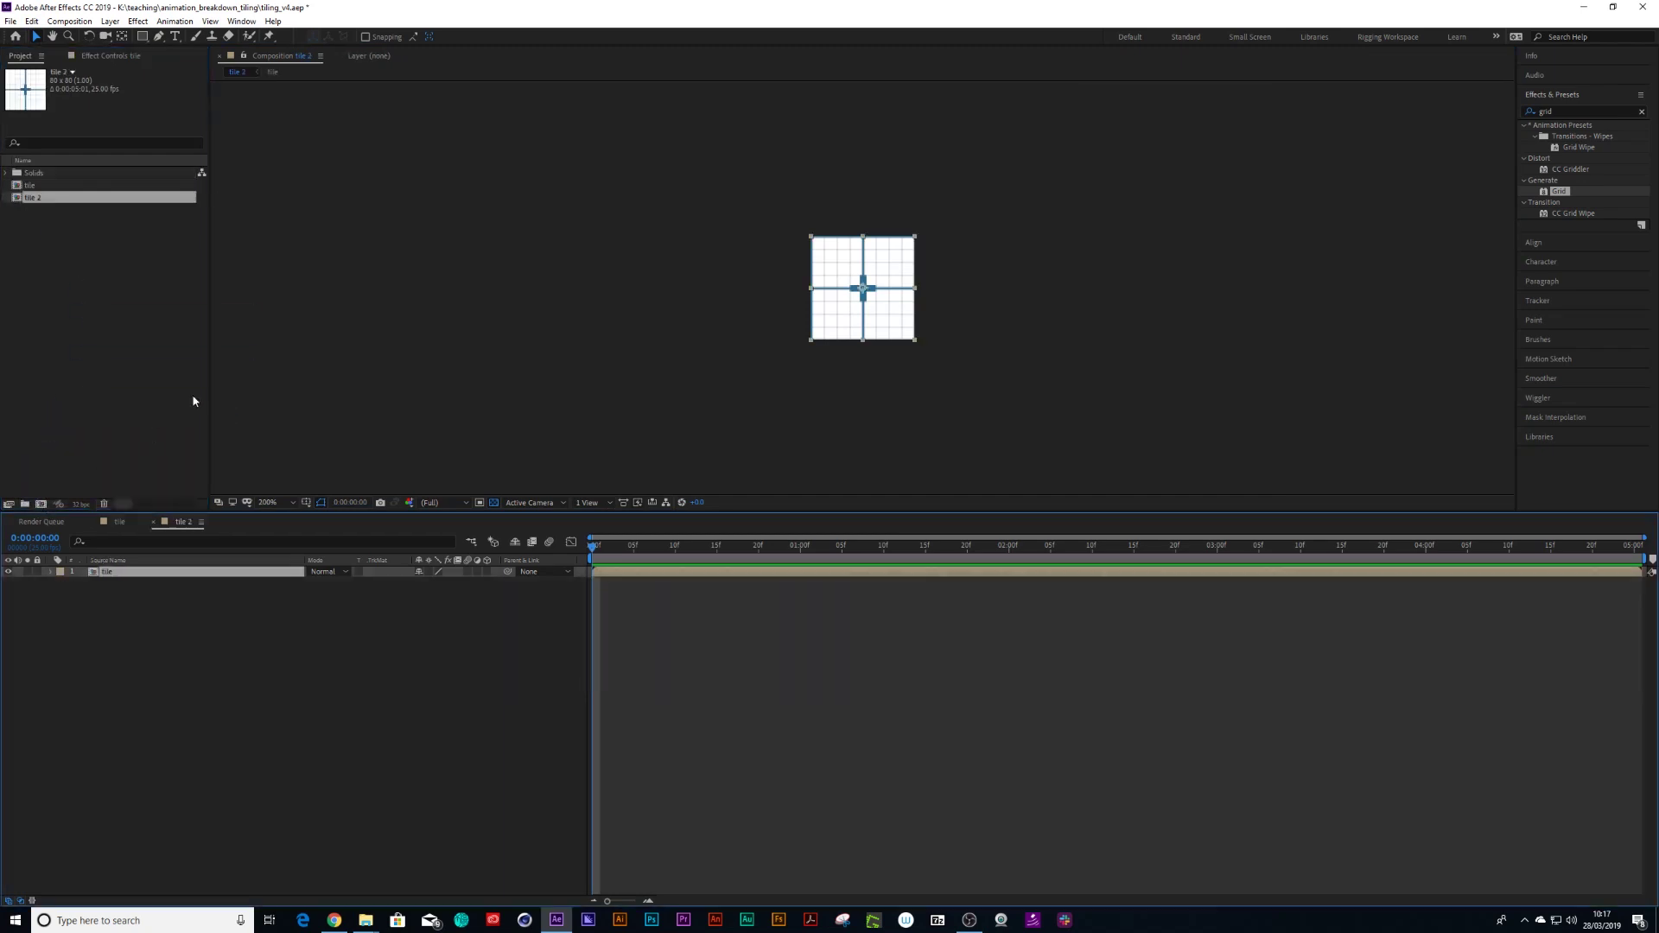
Set the tile 2 composition size to 1920x1080
click(82, 21)
click(95, 56)
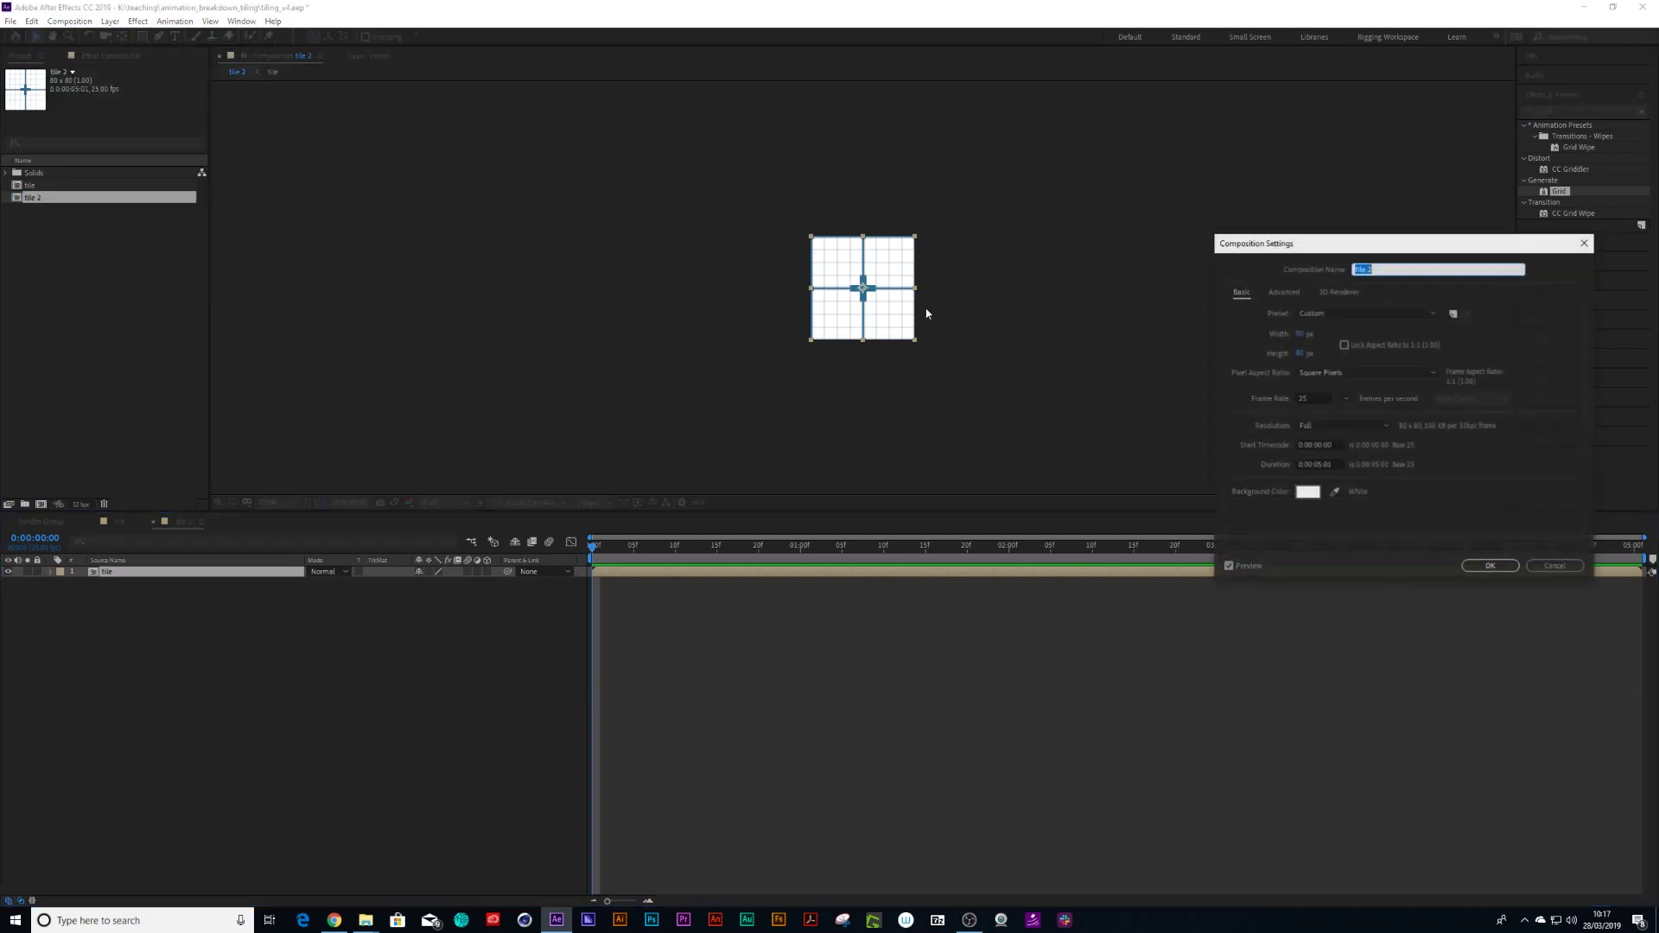
click(1314, 331)
text(1920)
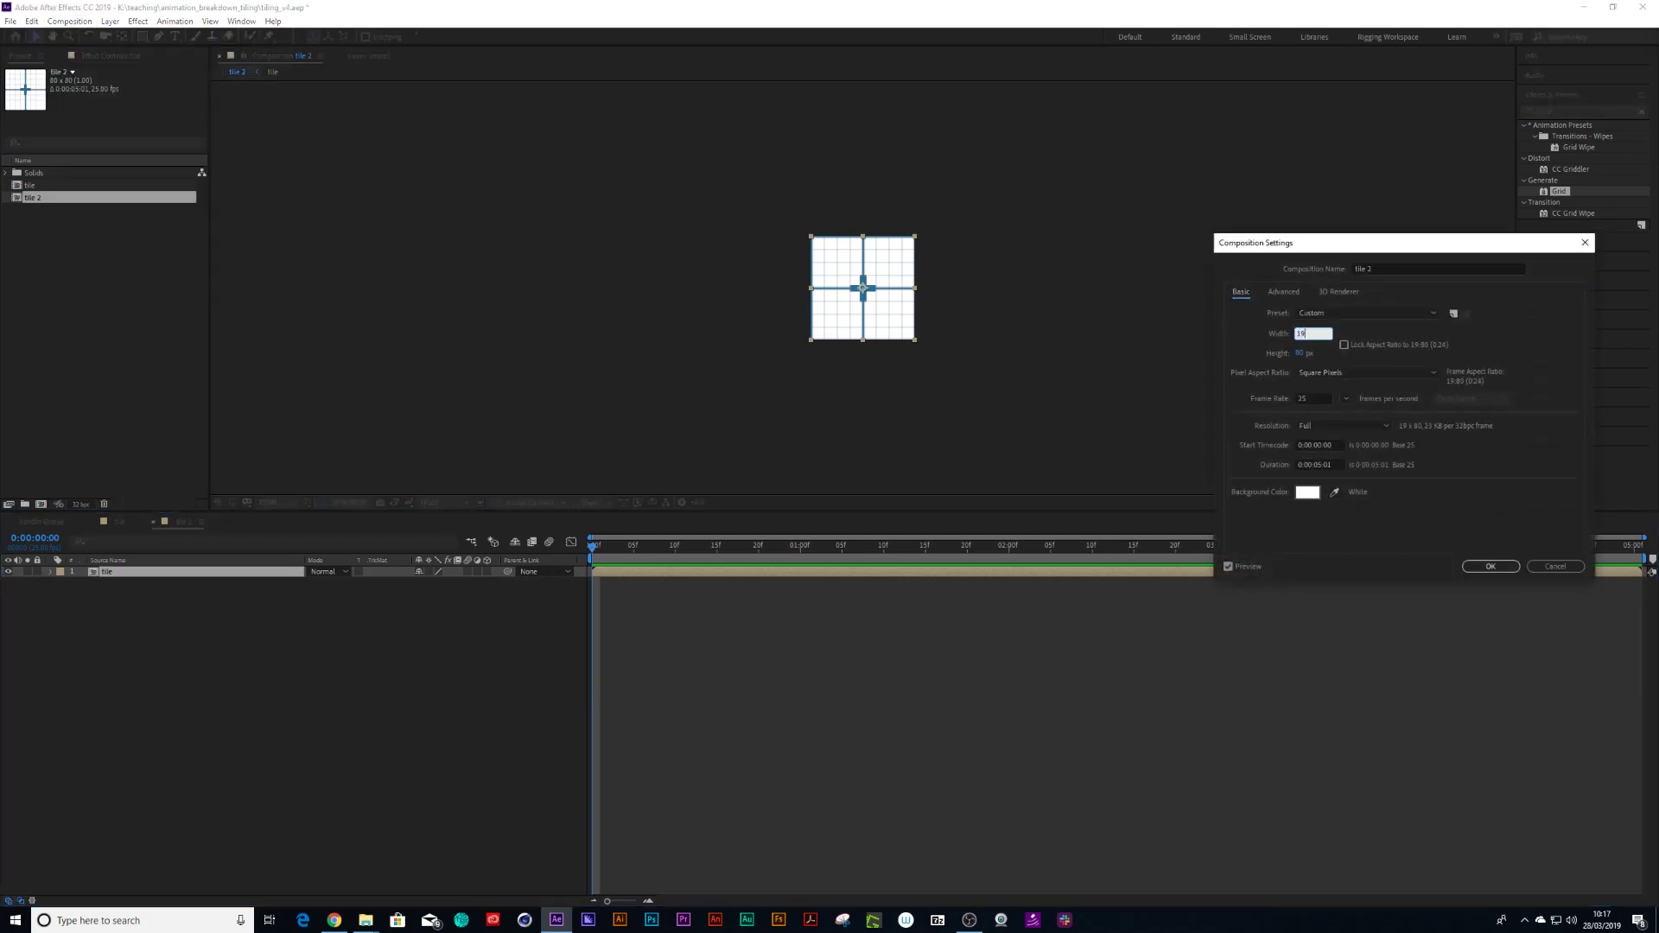
click(1302, 353)
text(1080)
key(Return)
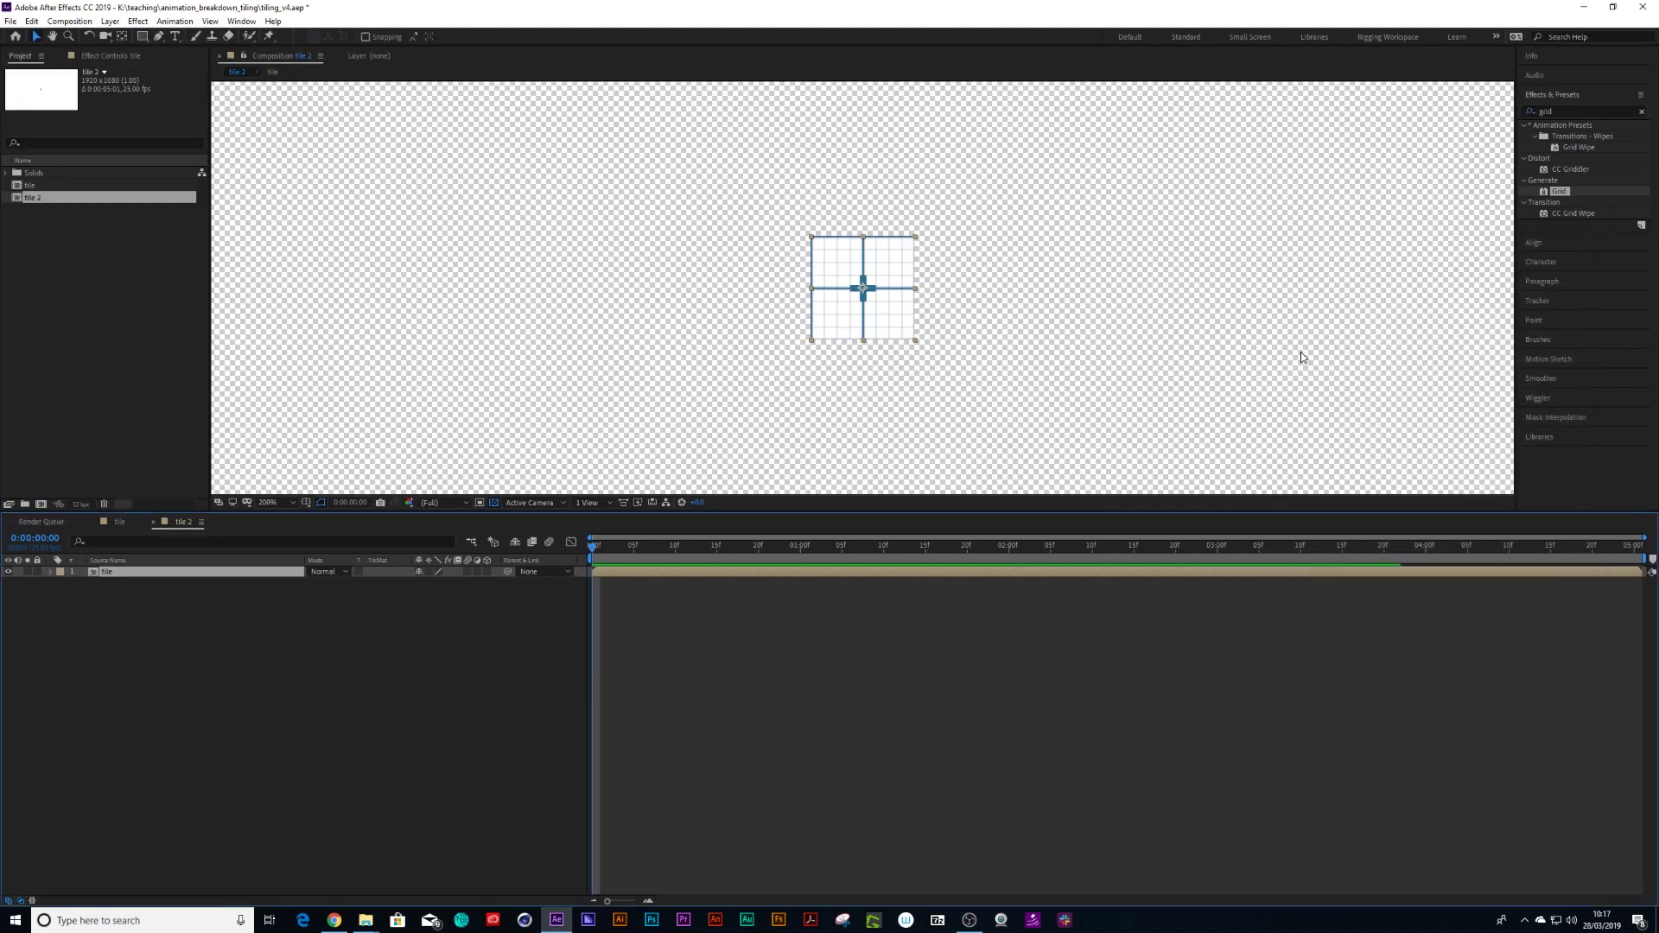
key(comma)
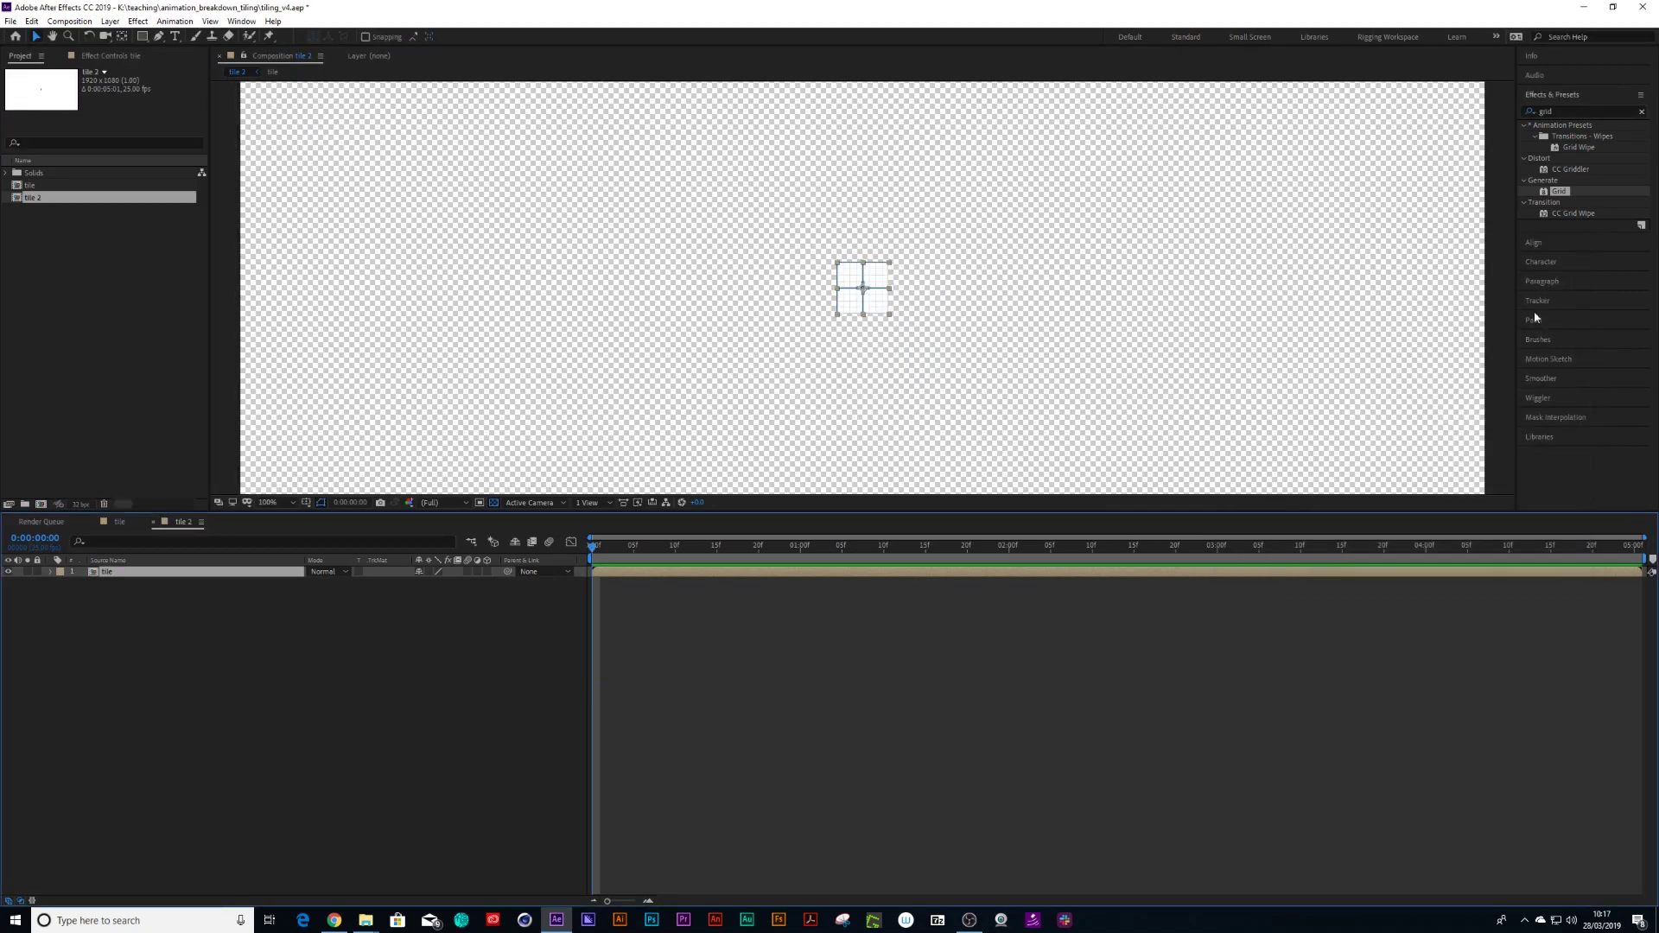
Apply CC RepeTile to the tile layer and drag out its Expand Right, Left, Down and Up values
click(1540, 110)
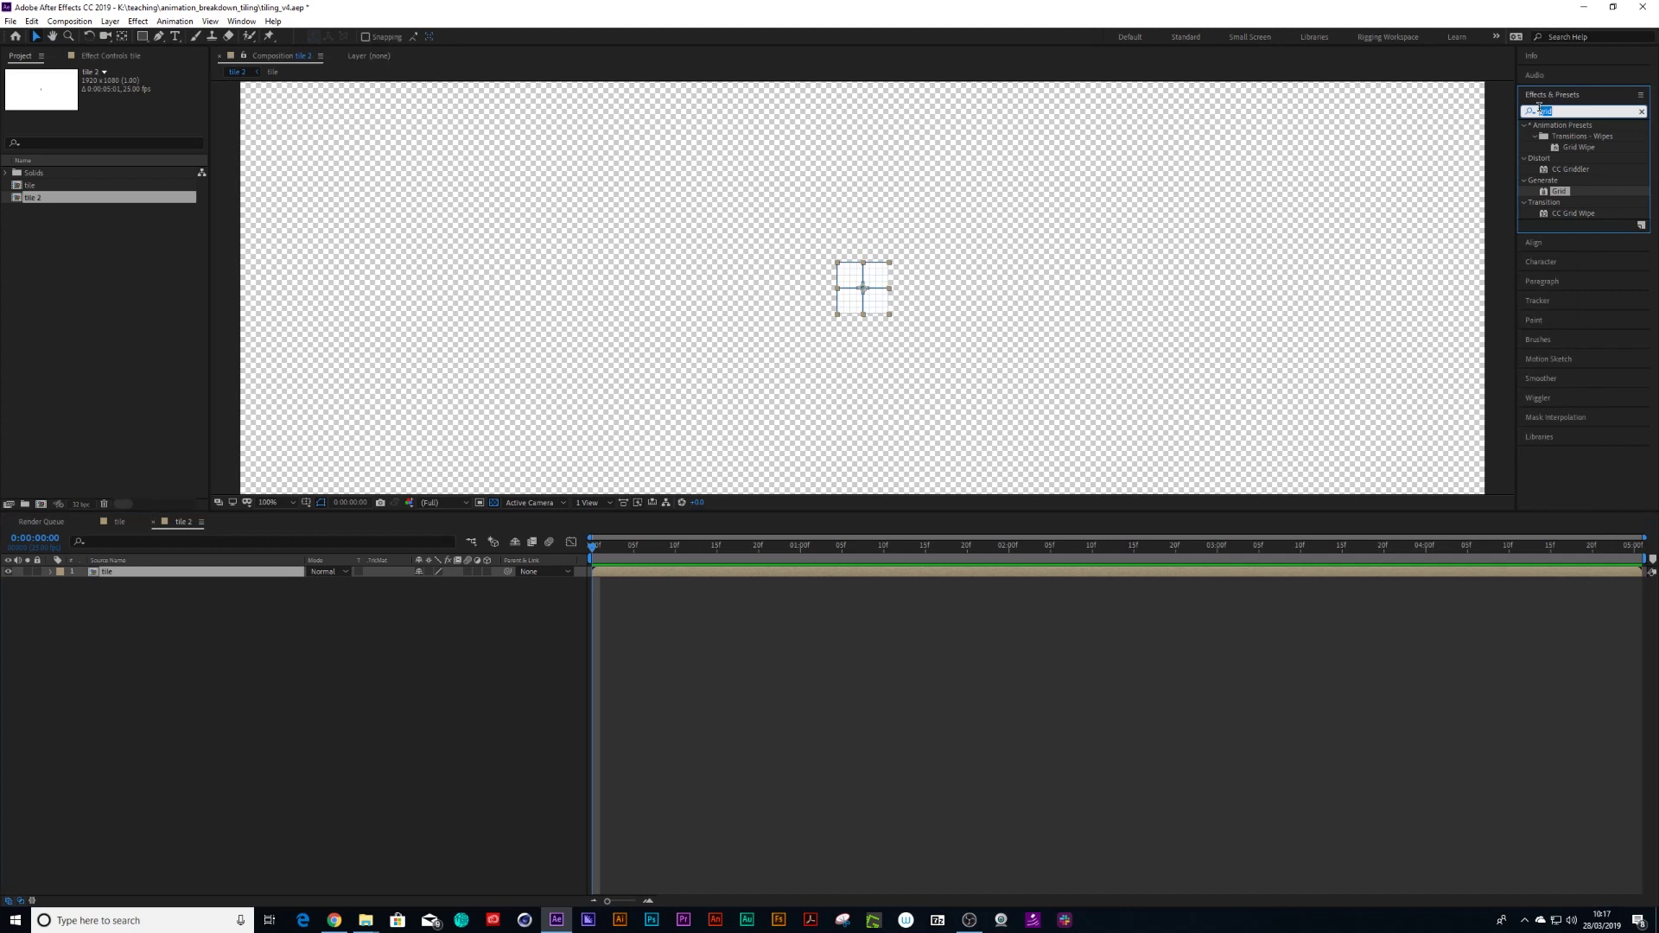
text(tile)
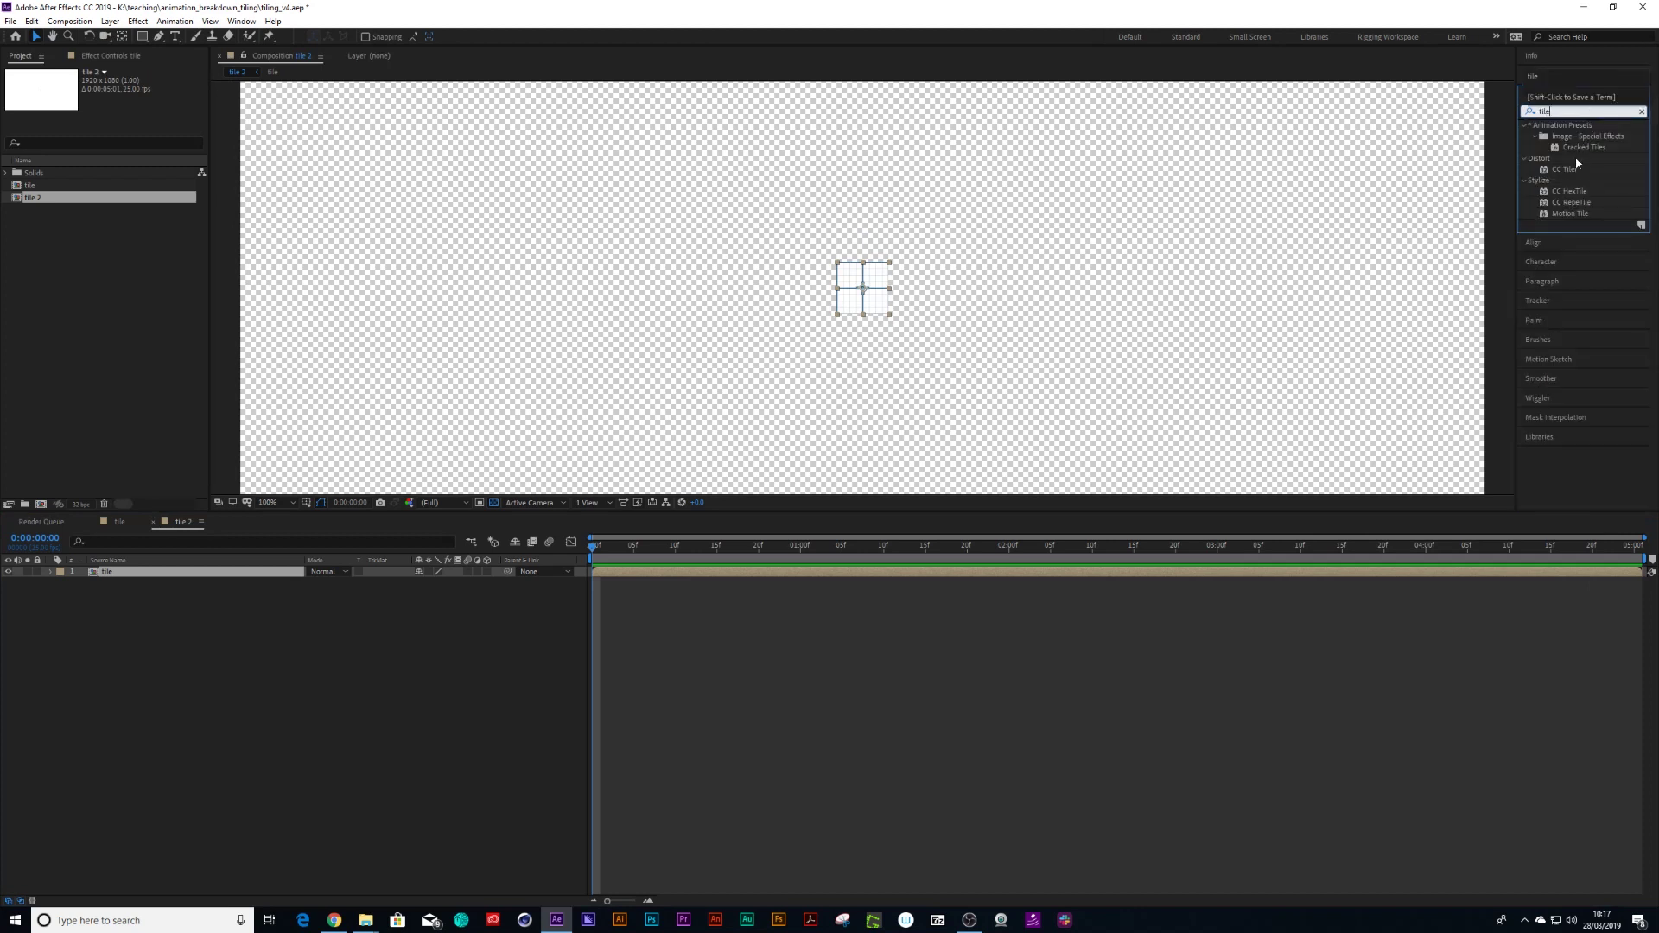
drag(1575, 205, 124, 571)
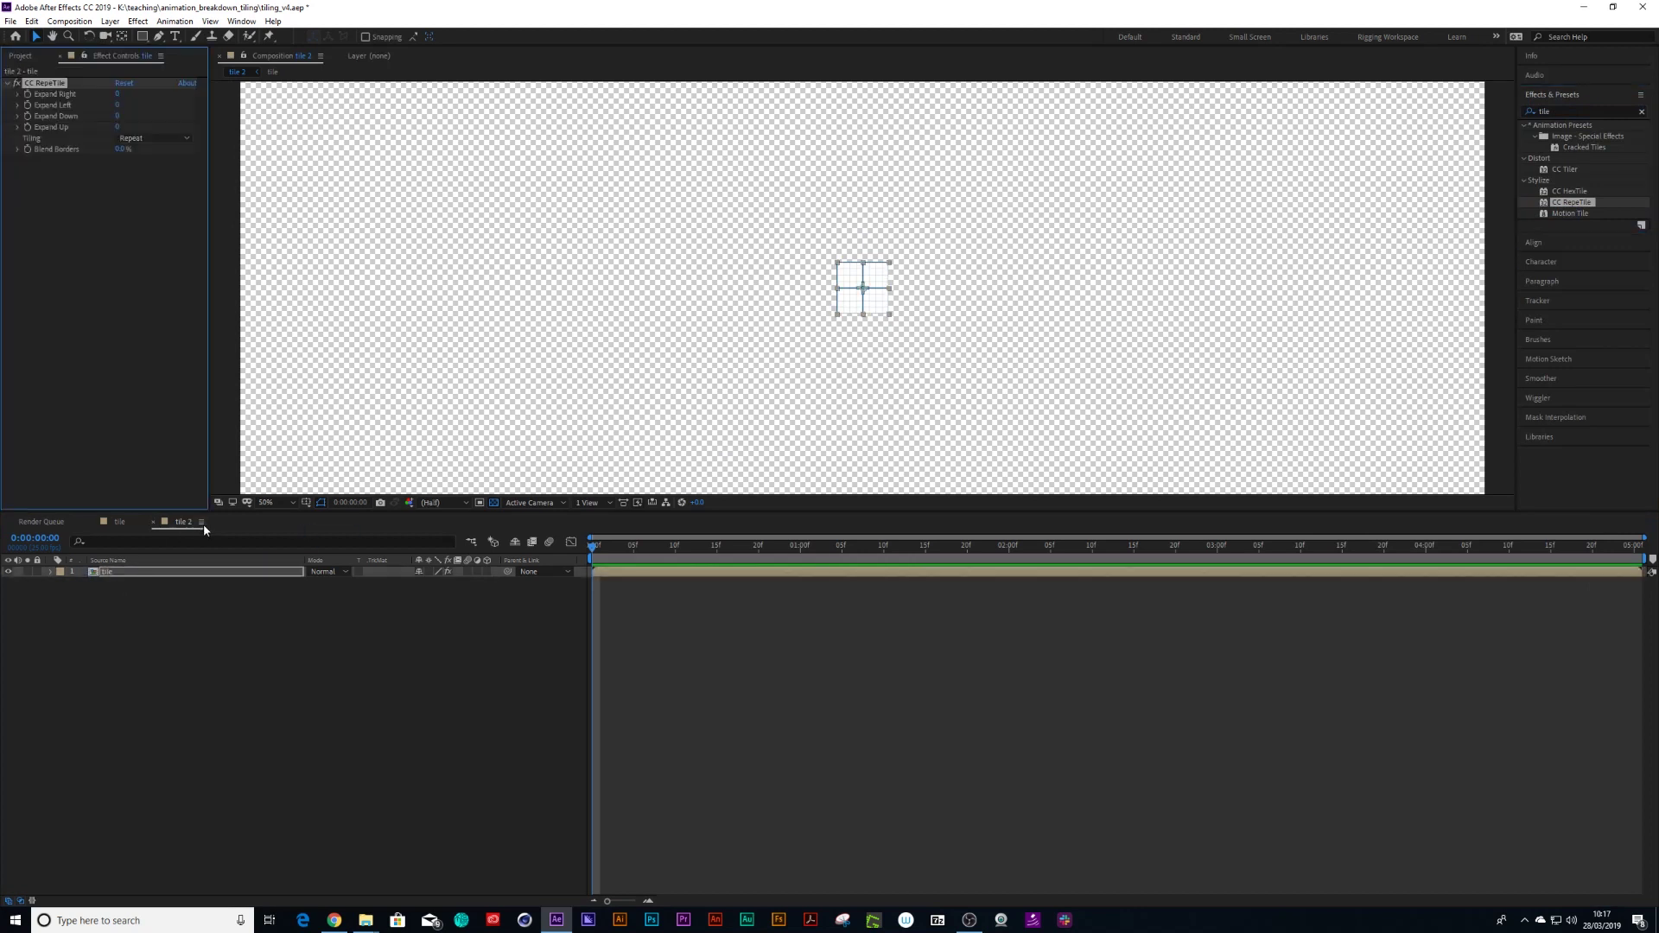
key(comma)
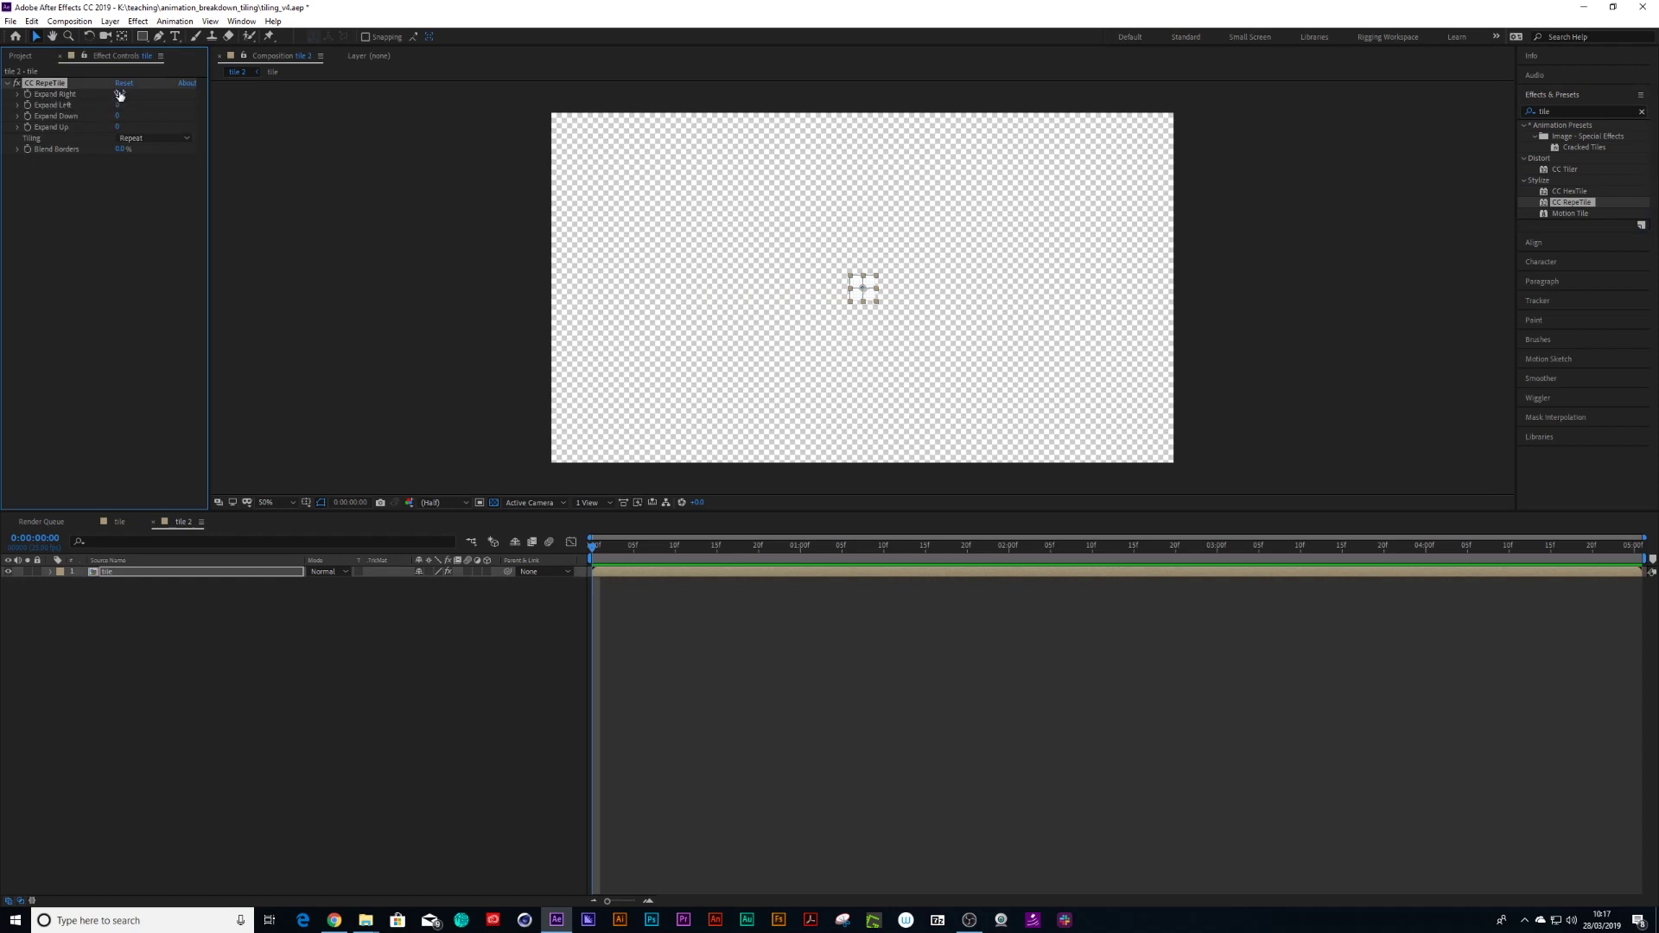
drag(119, 95, 799, 106)
drag(119, 104, 691, 101)
drag(121, 115, 252, 115)
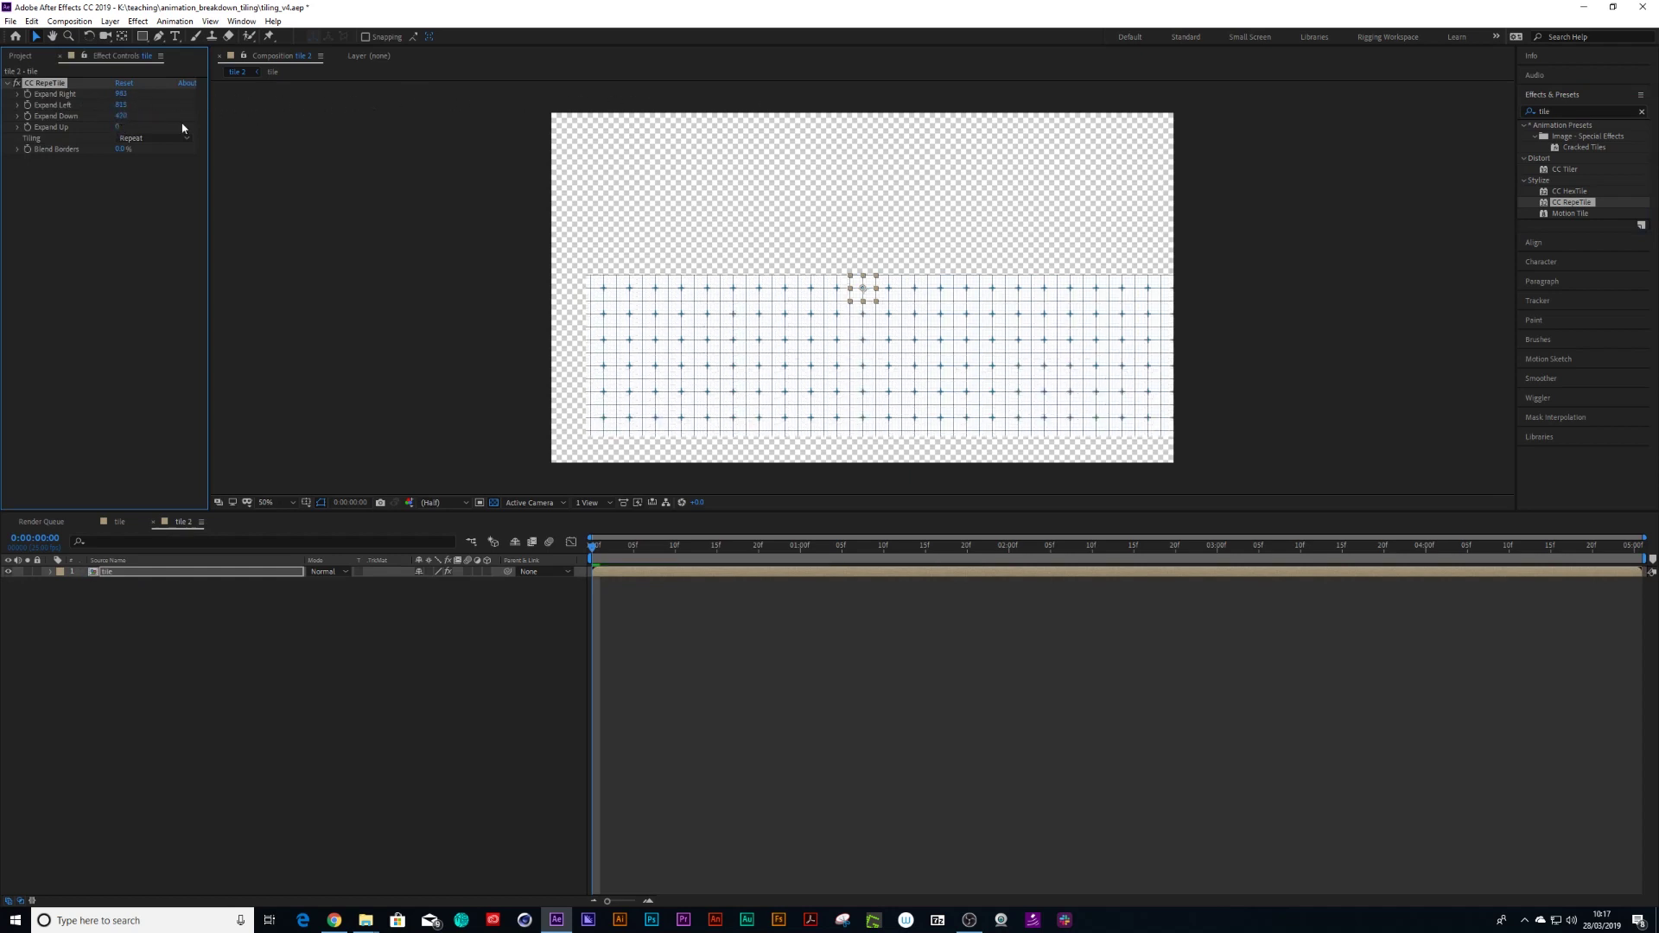
drag(118, 127, 186, 127)
Set CC RepeTile Expand Right to 1100 and Expand Left to 1000
click(122, 92)
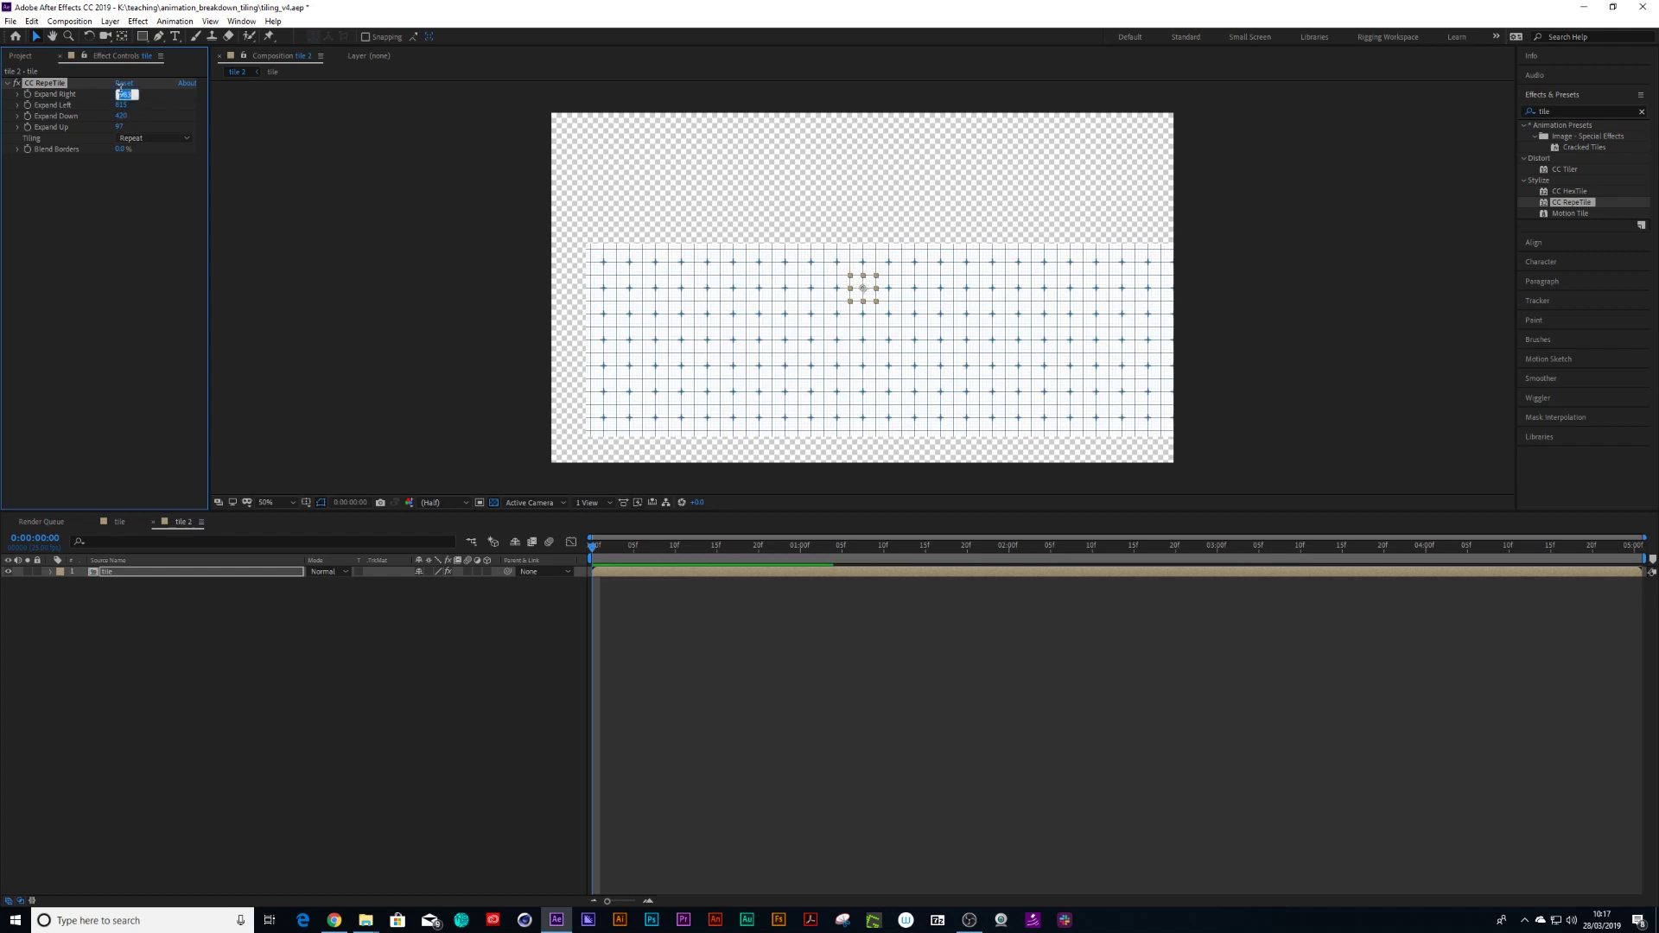
text(1100)
key(Return)
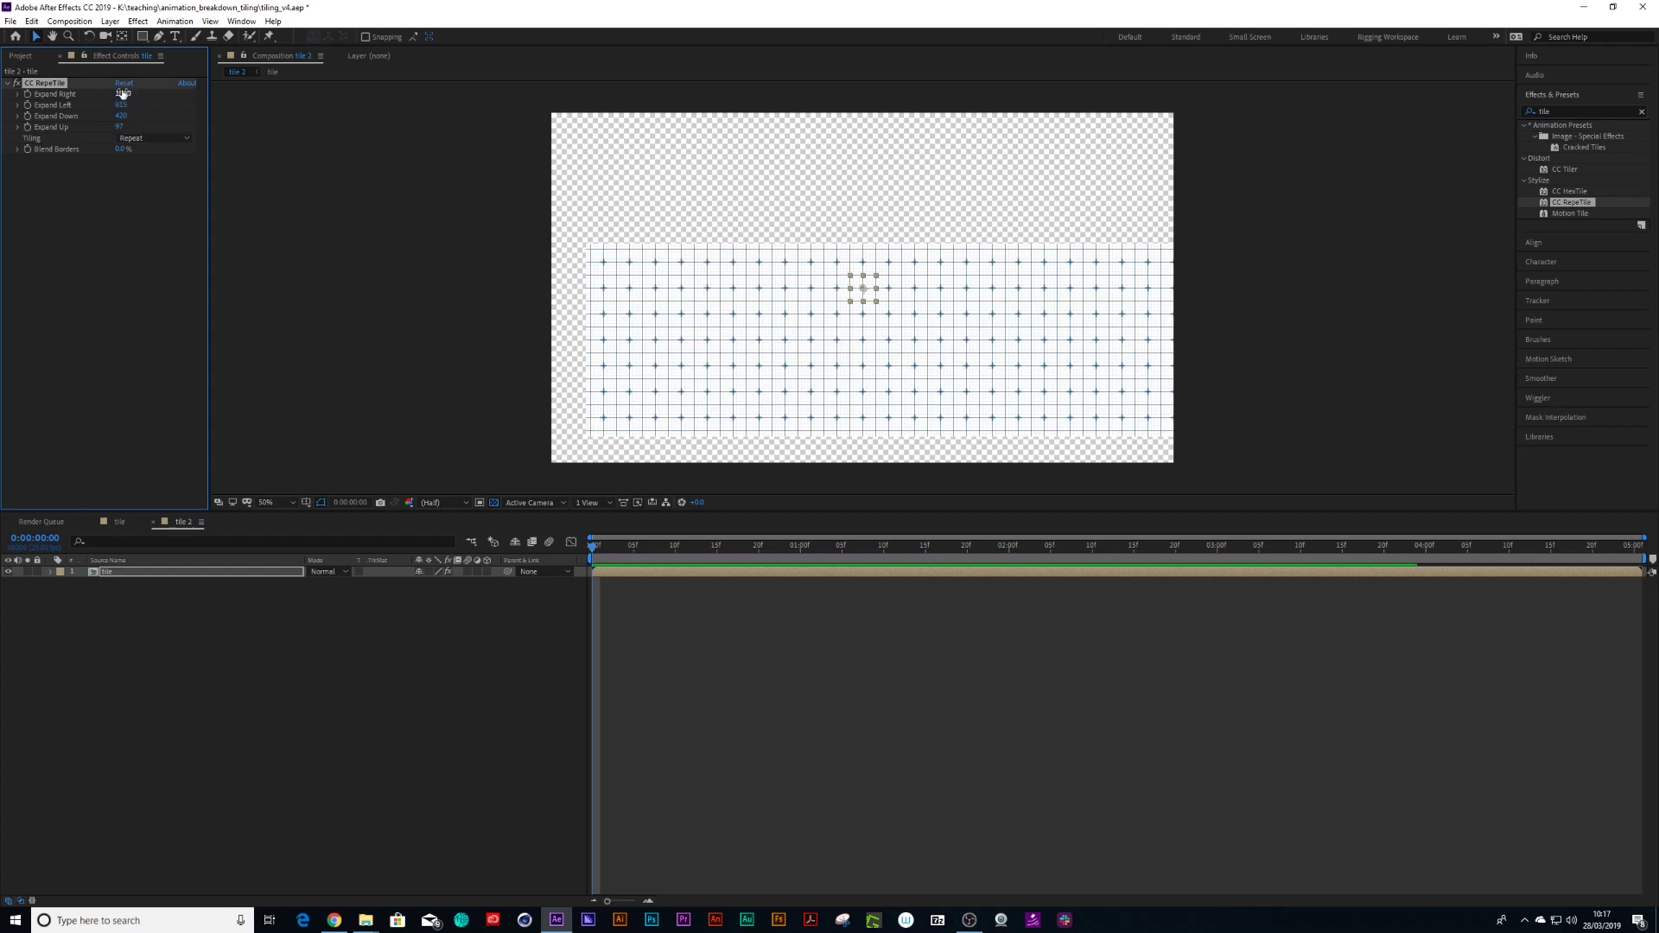
click(121, 104)
text(1000)
key(BackSpace)
key(Return)
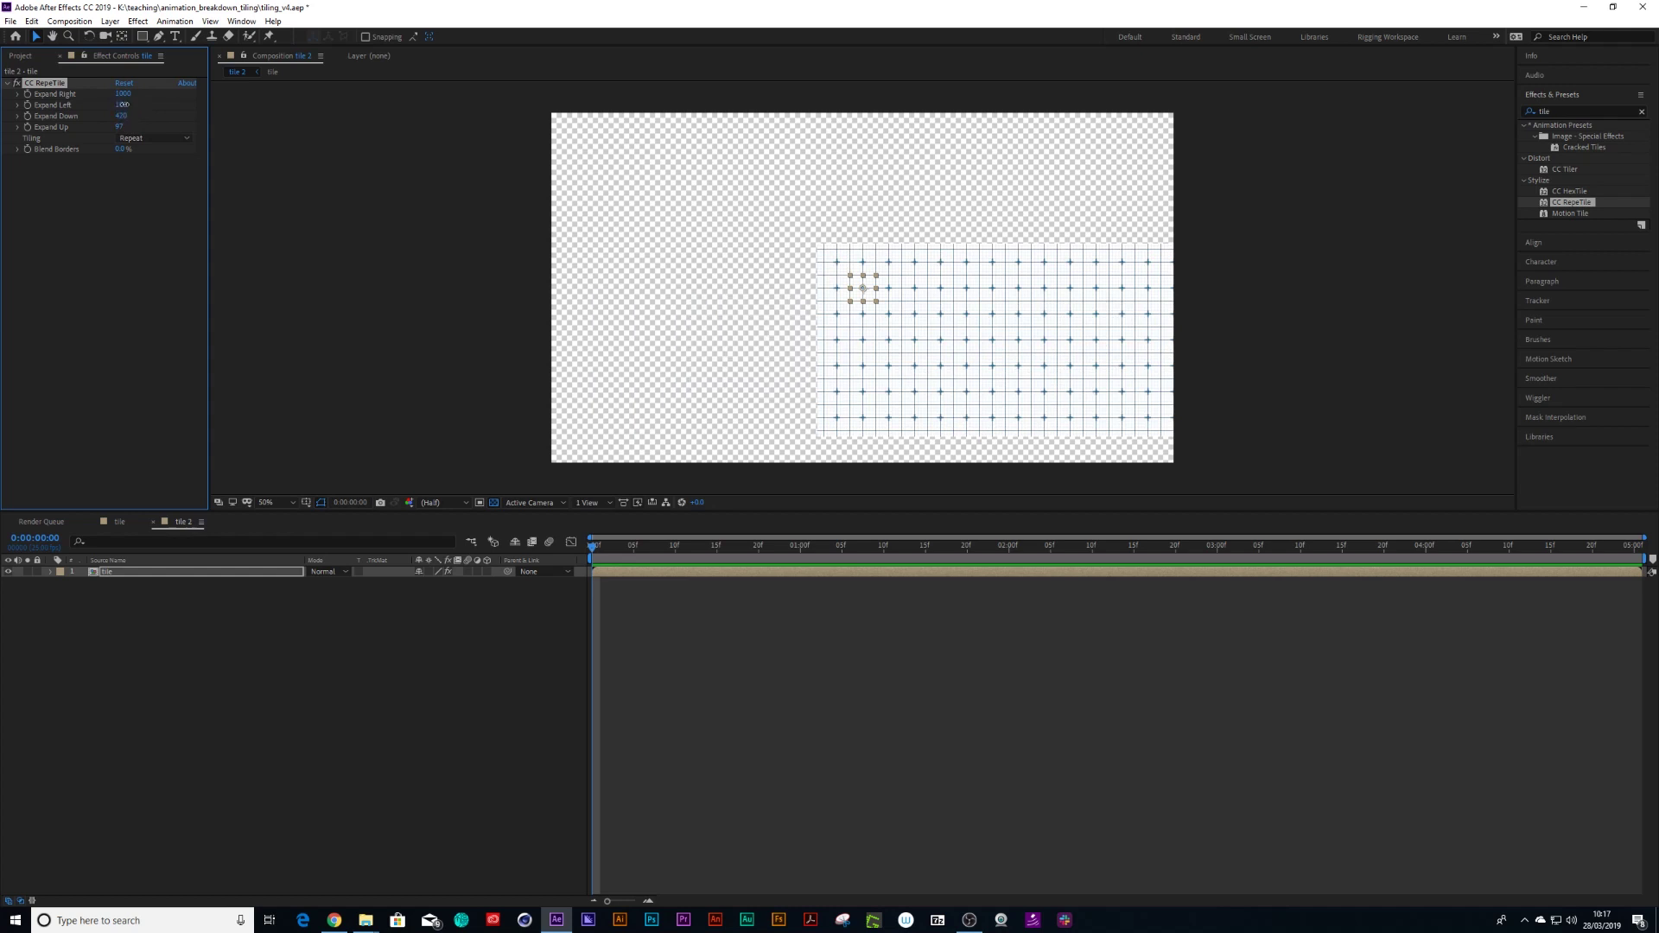
click(123, 104)
text(1000)
key(Return)
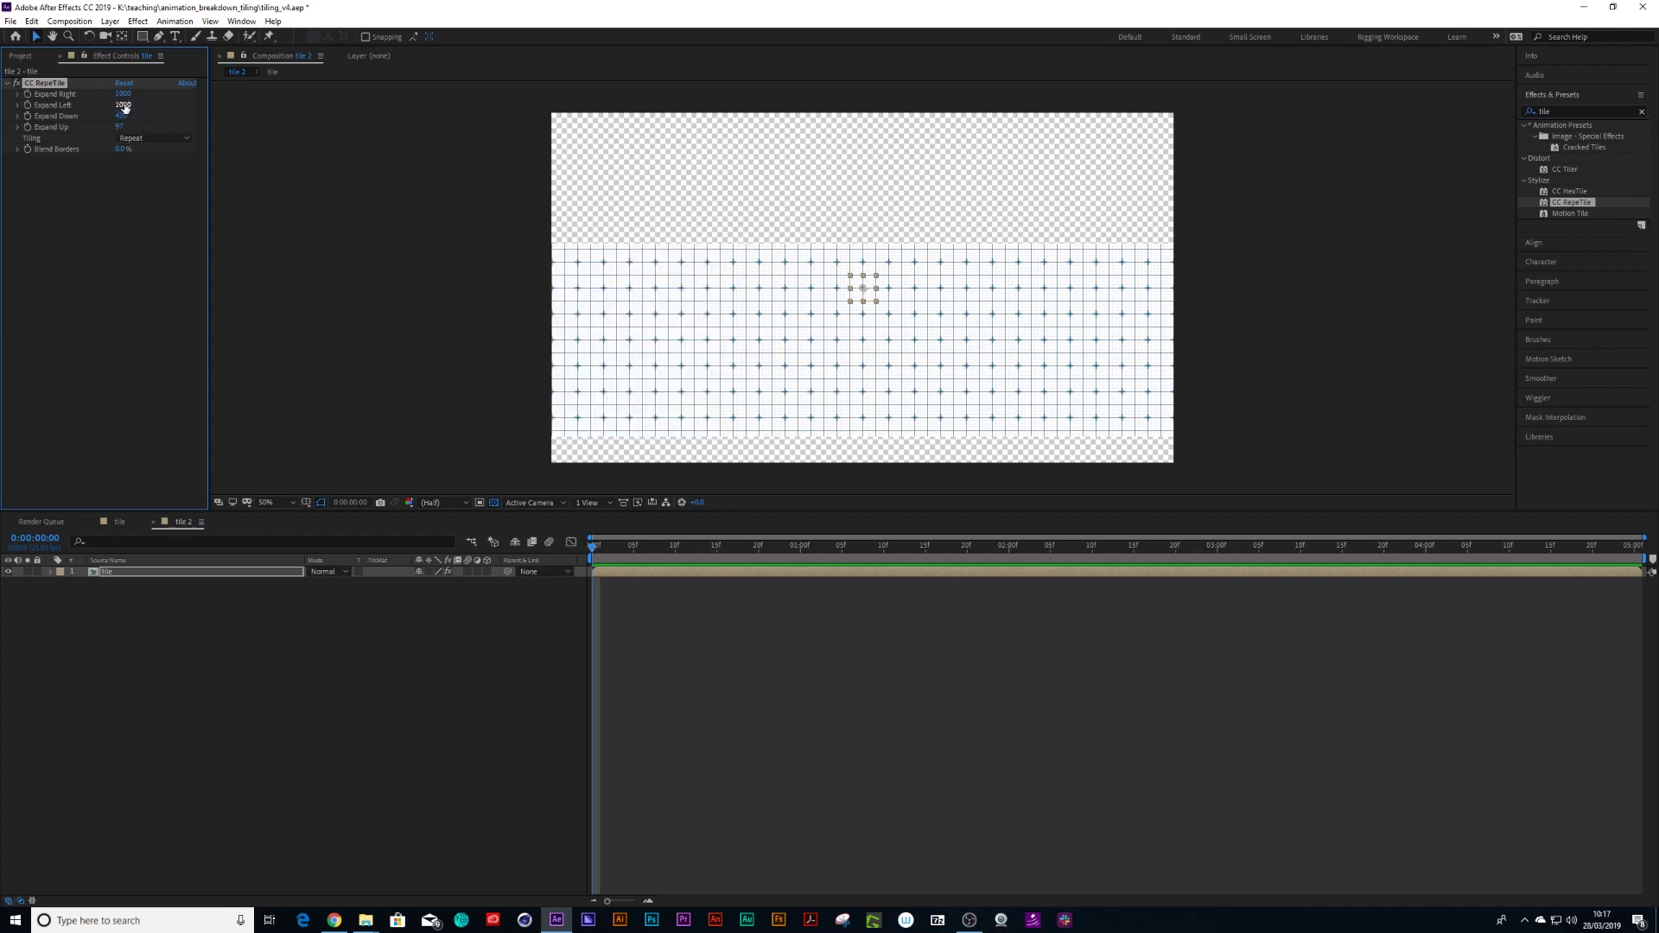
Set CC RepeTile Expand Down and Expand Up to 1000 each
click(122, 116)
key(Return)
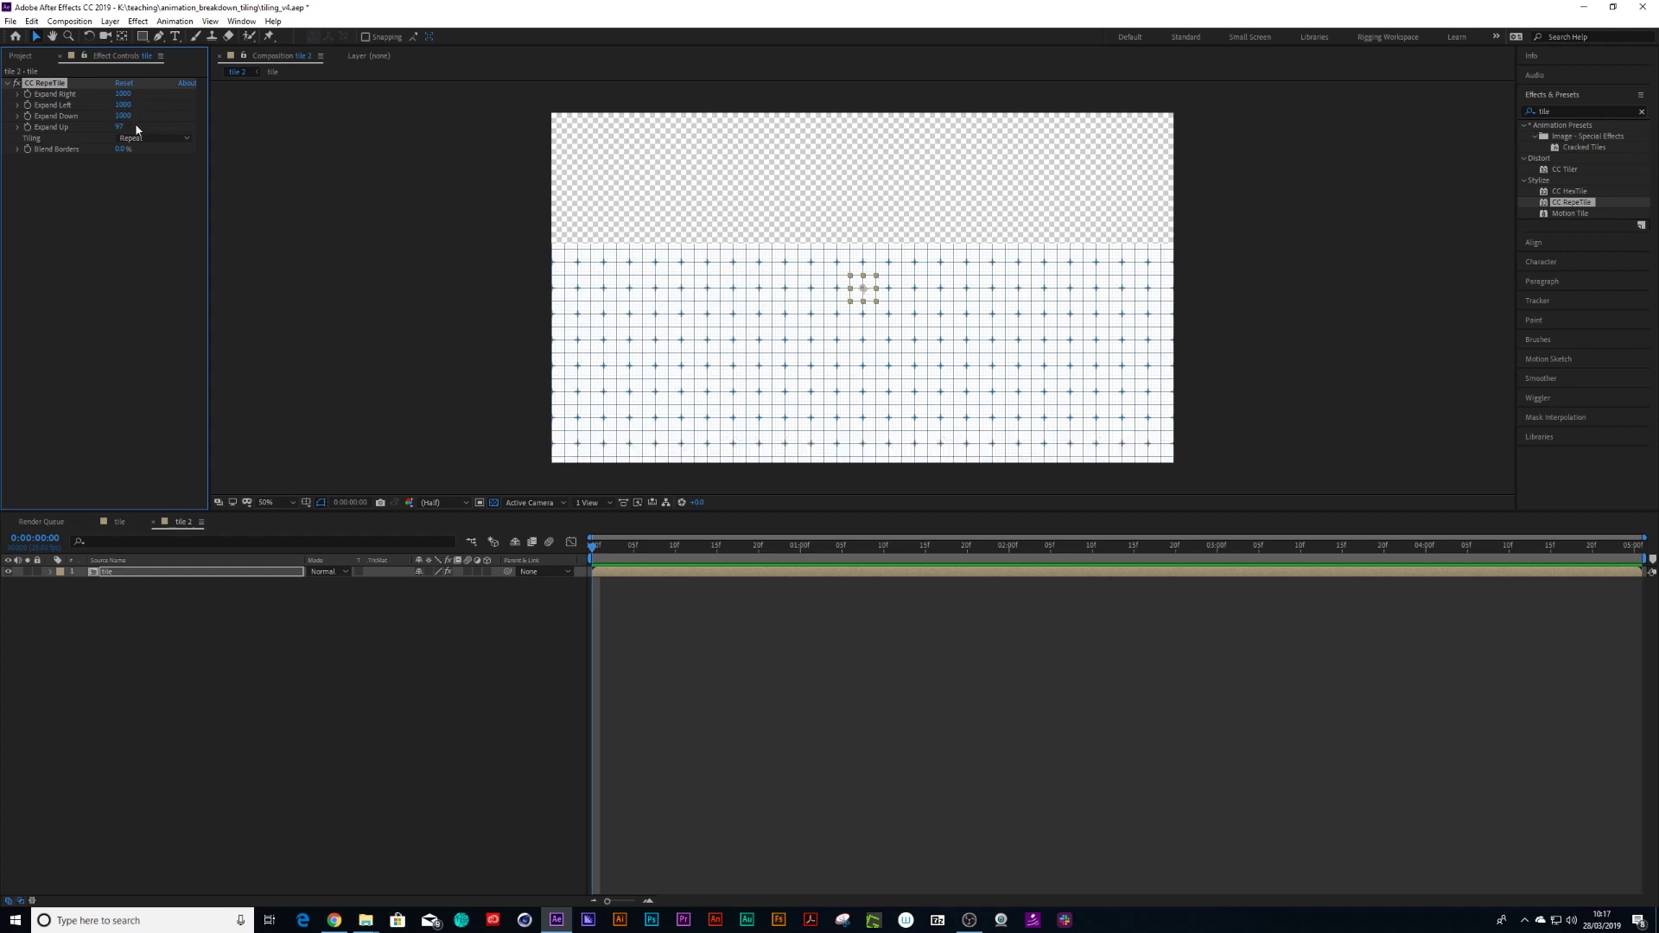
click(120, 128)
text(1000)
key(Return)
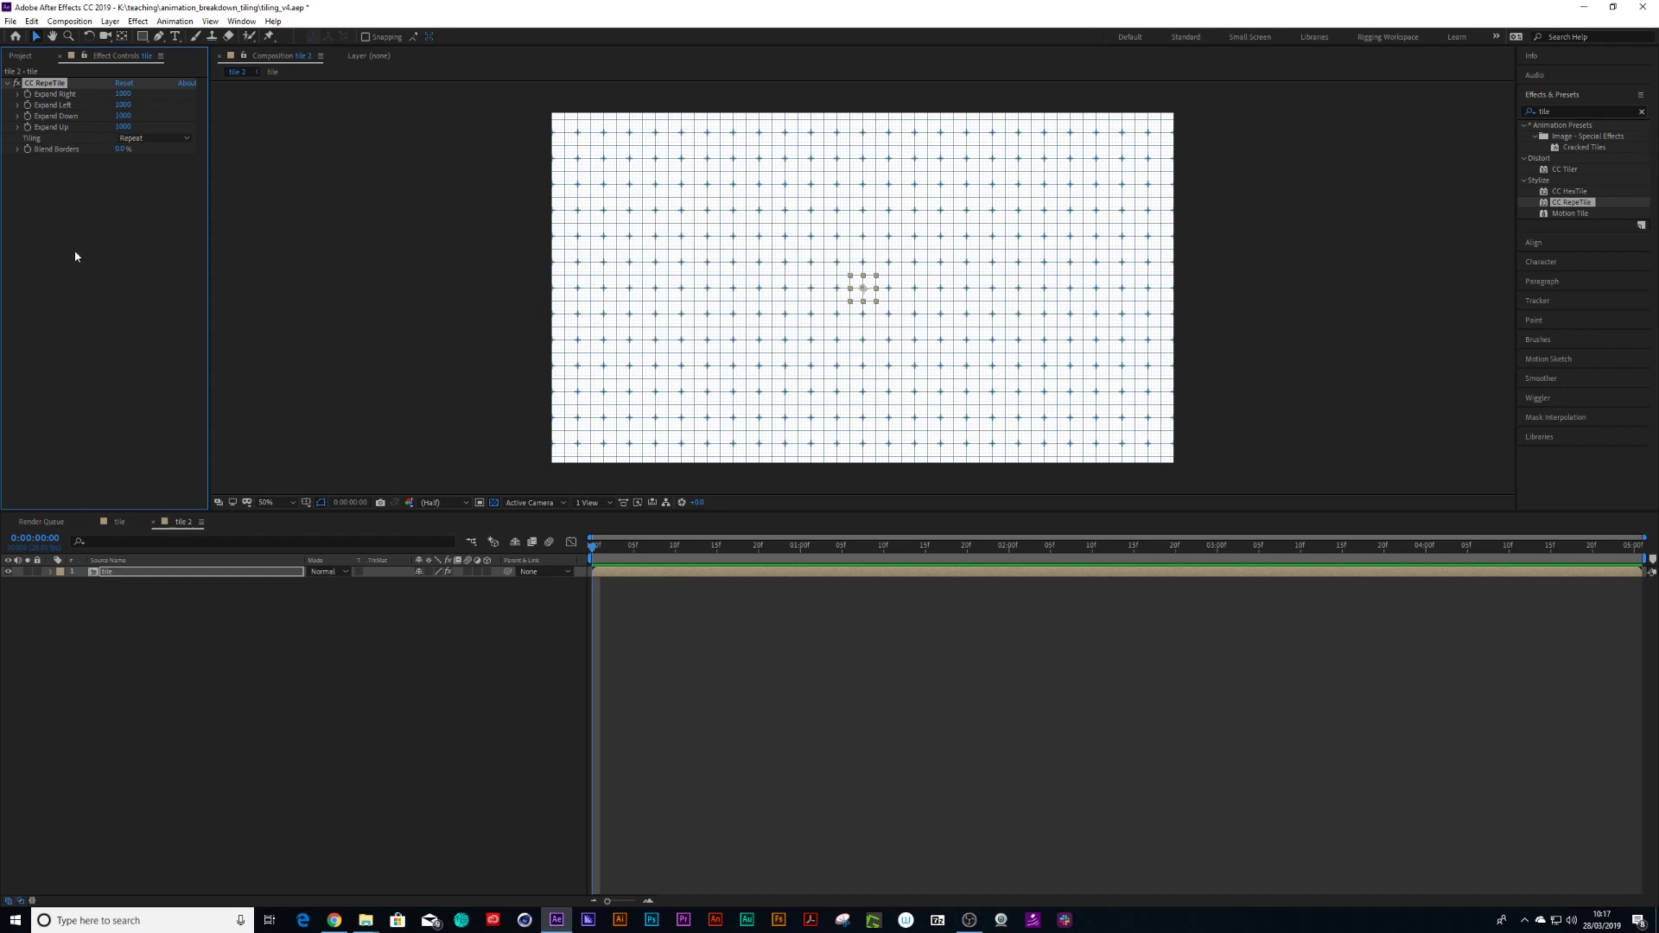
click(242, 618)
Add Null 1, parent the tile layer to it, and move the null to test
click(119, 576)
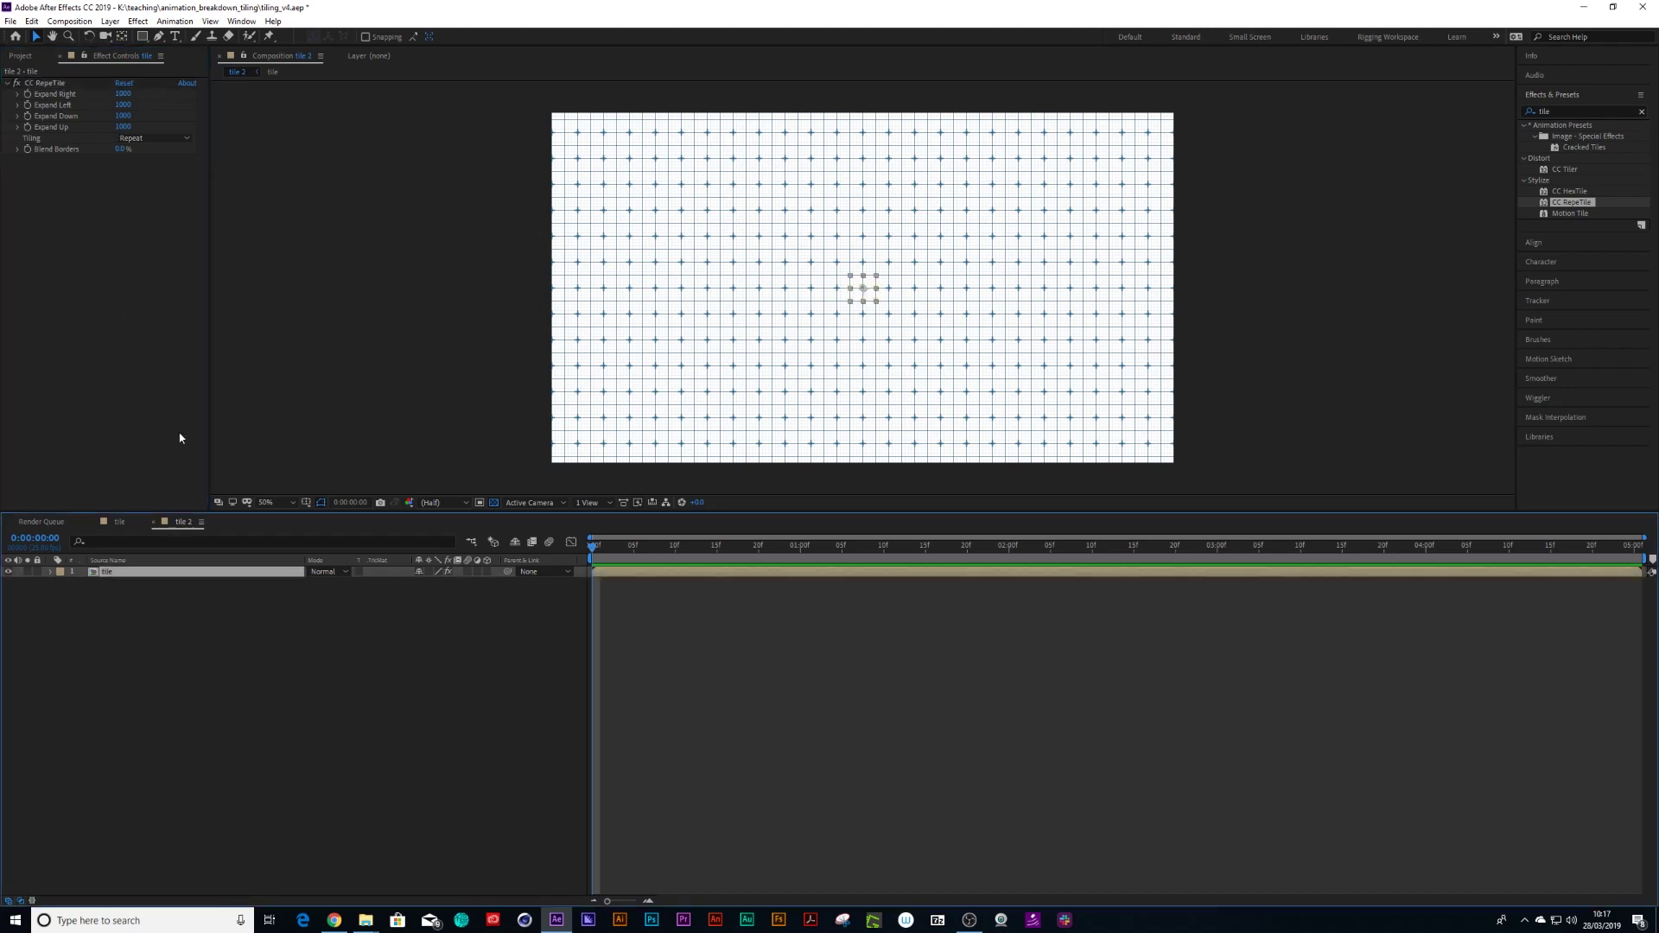
click(120, 22)
mouse_move(290, 37)
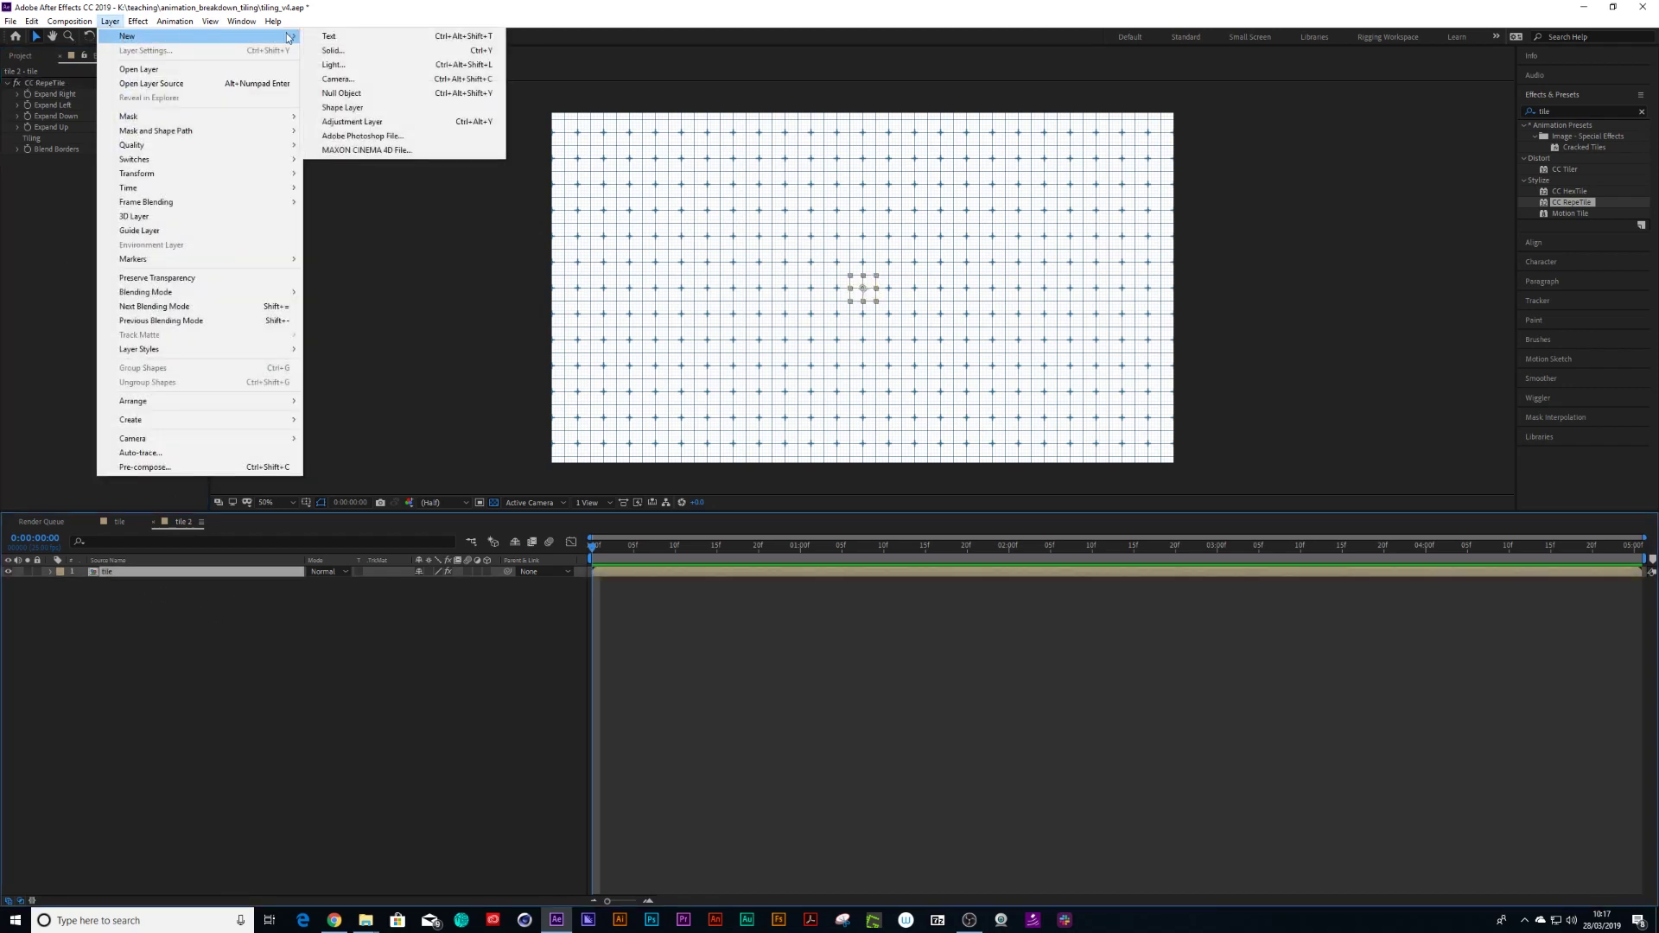
click(355, 92)
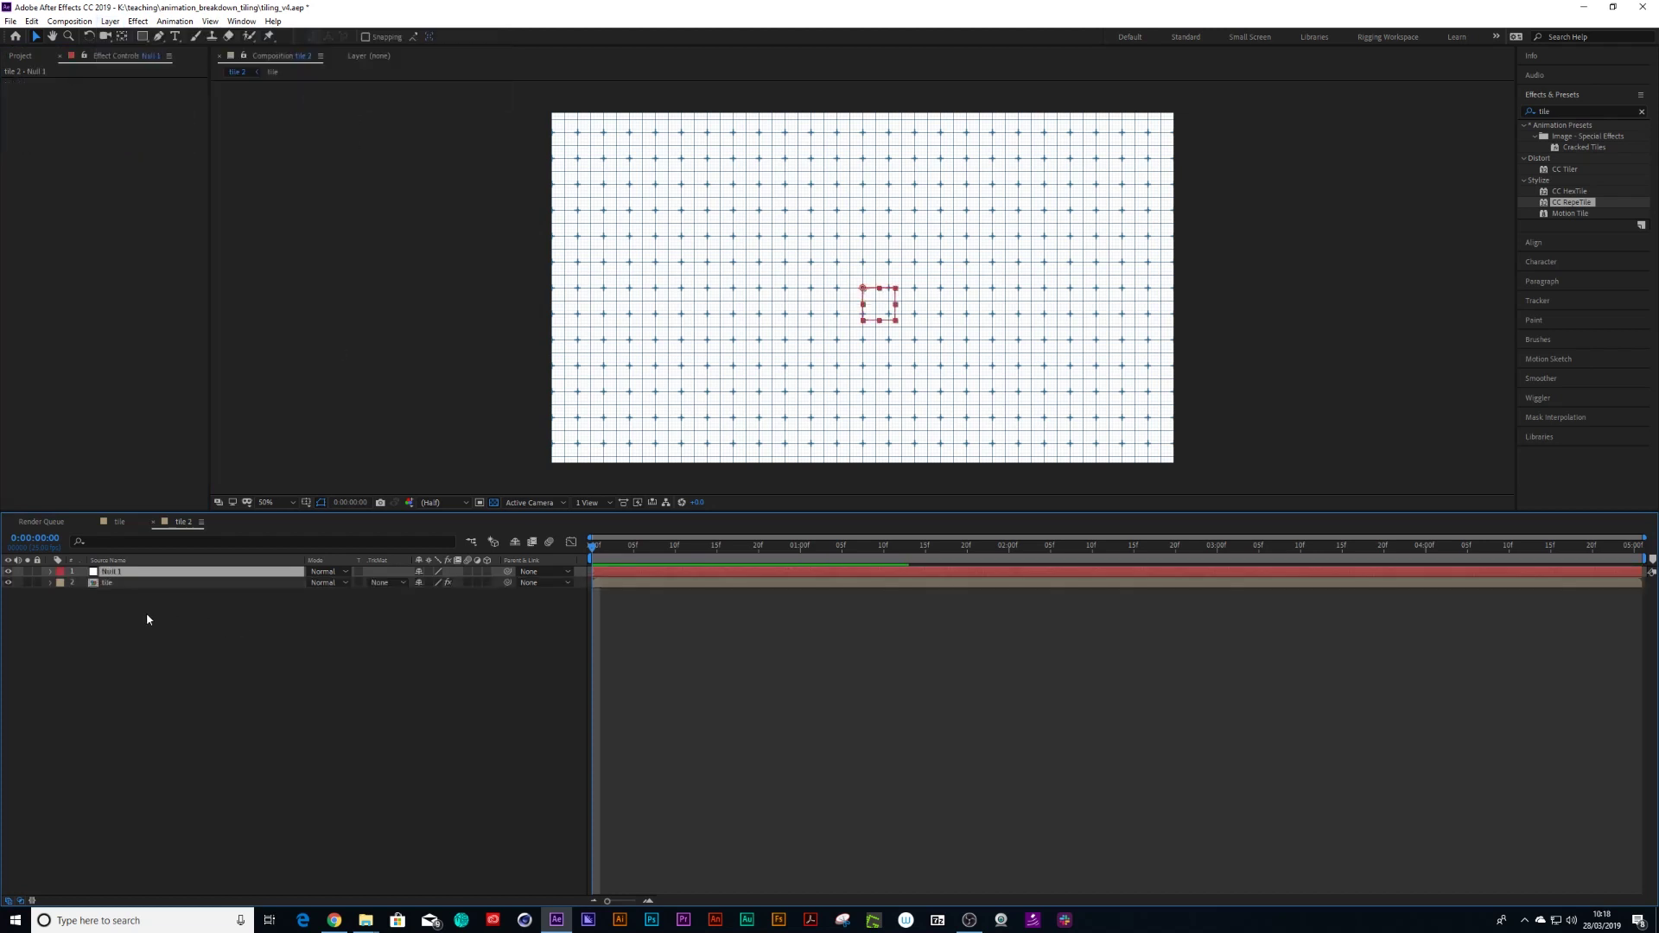
click(107, 582)
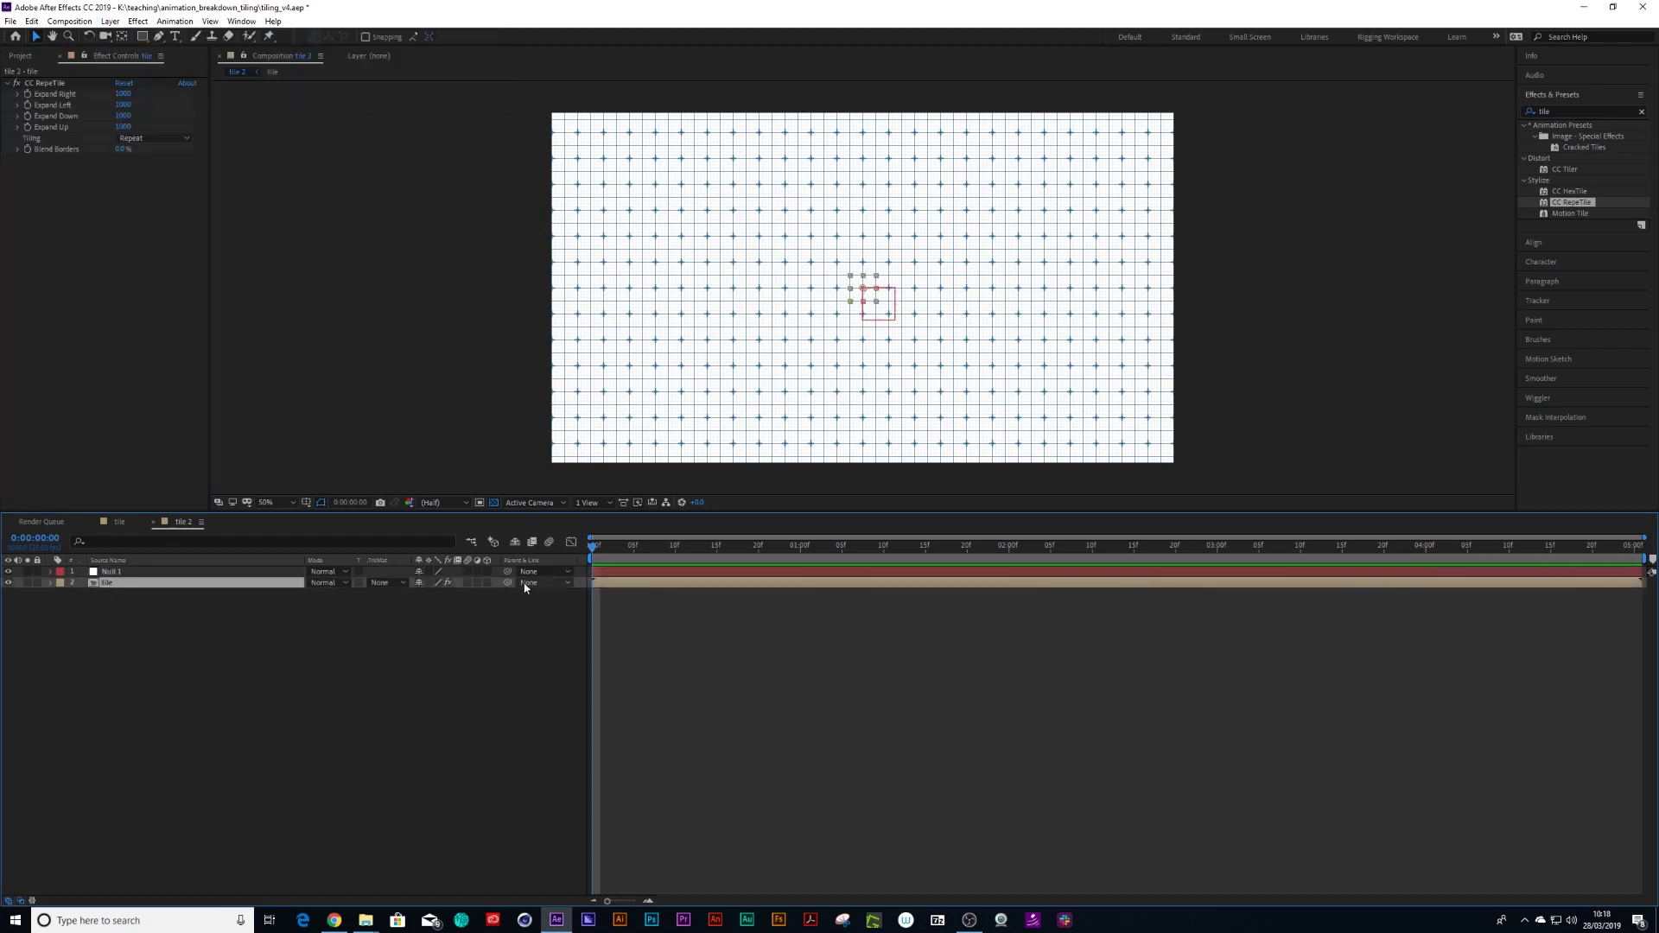
drag(506, 584, 118, 574)
click(118, 572)
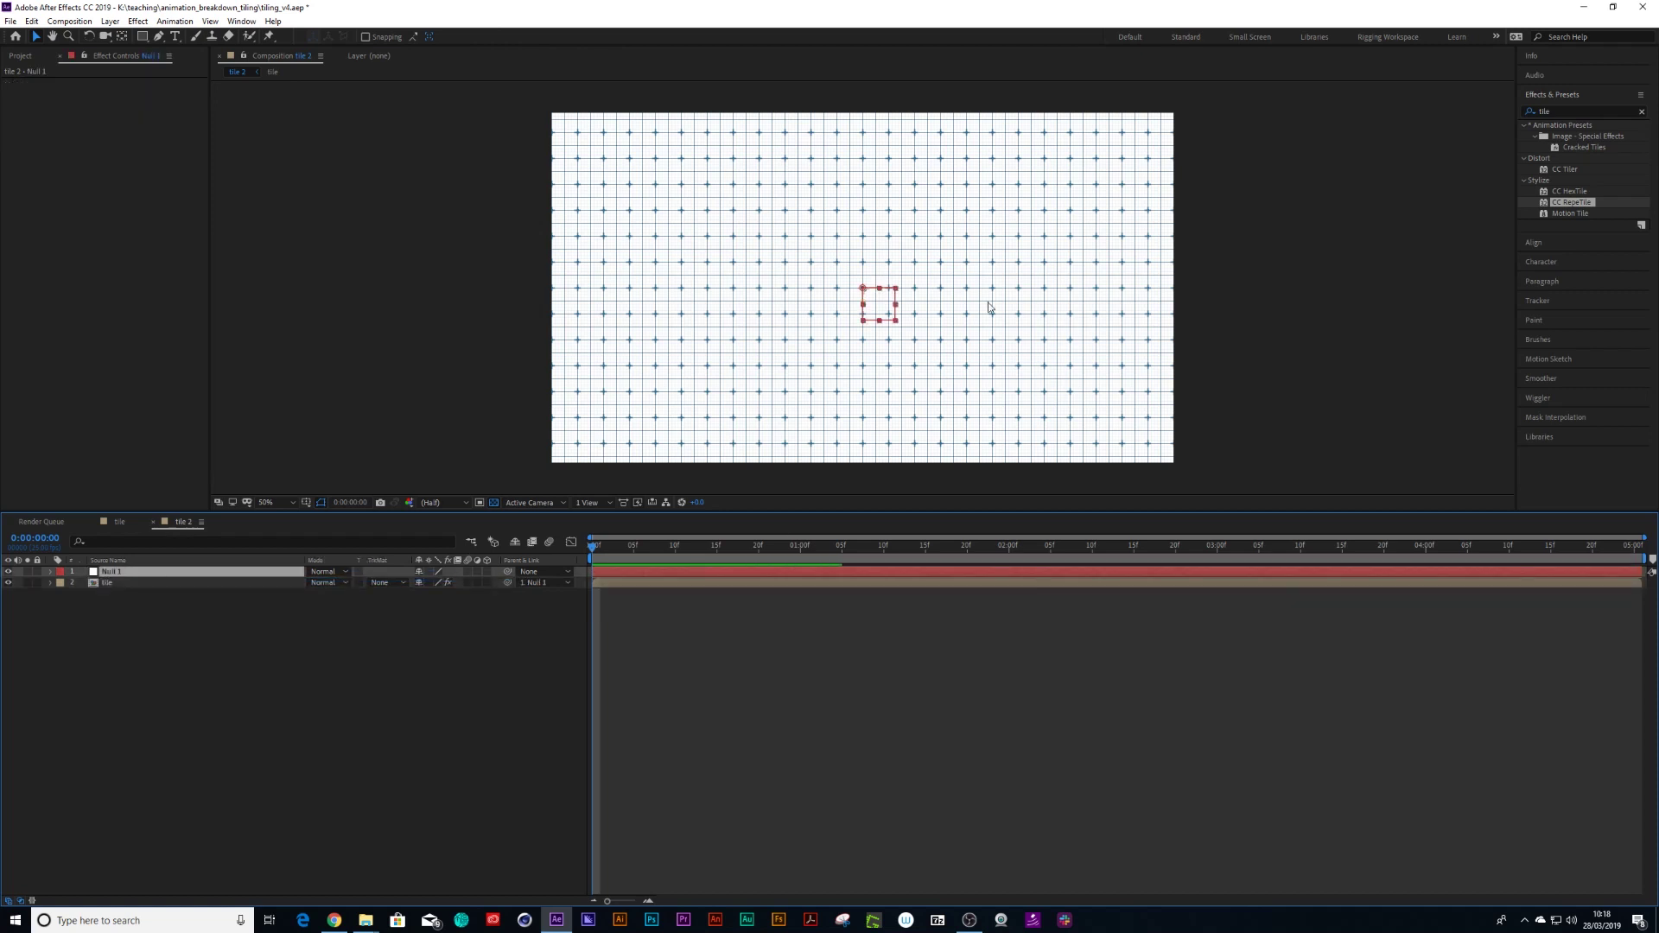
drag(887, 310, 999, 350)
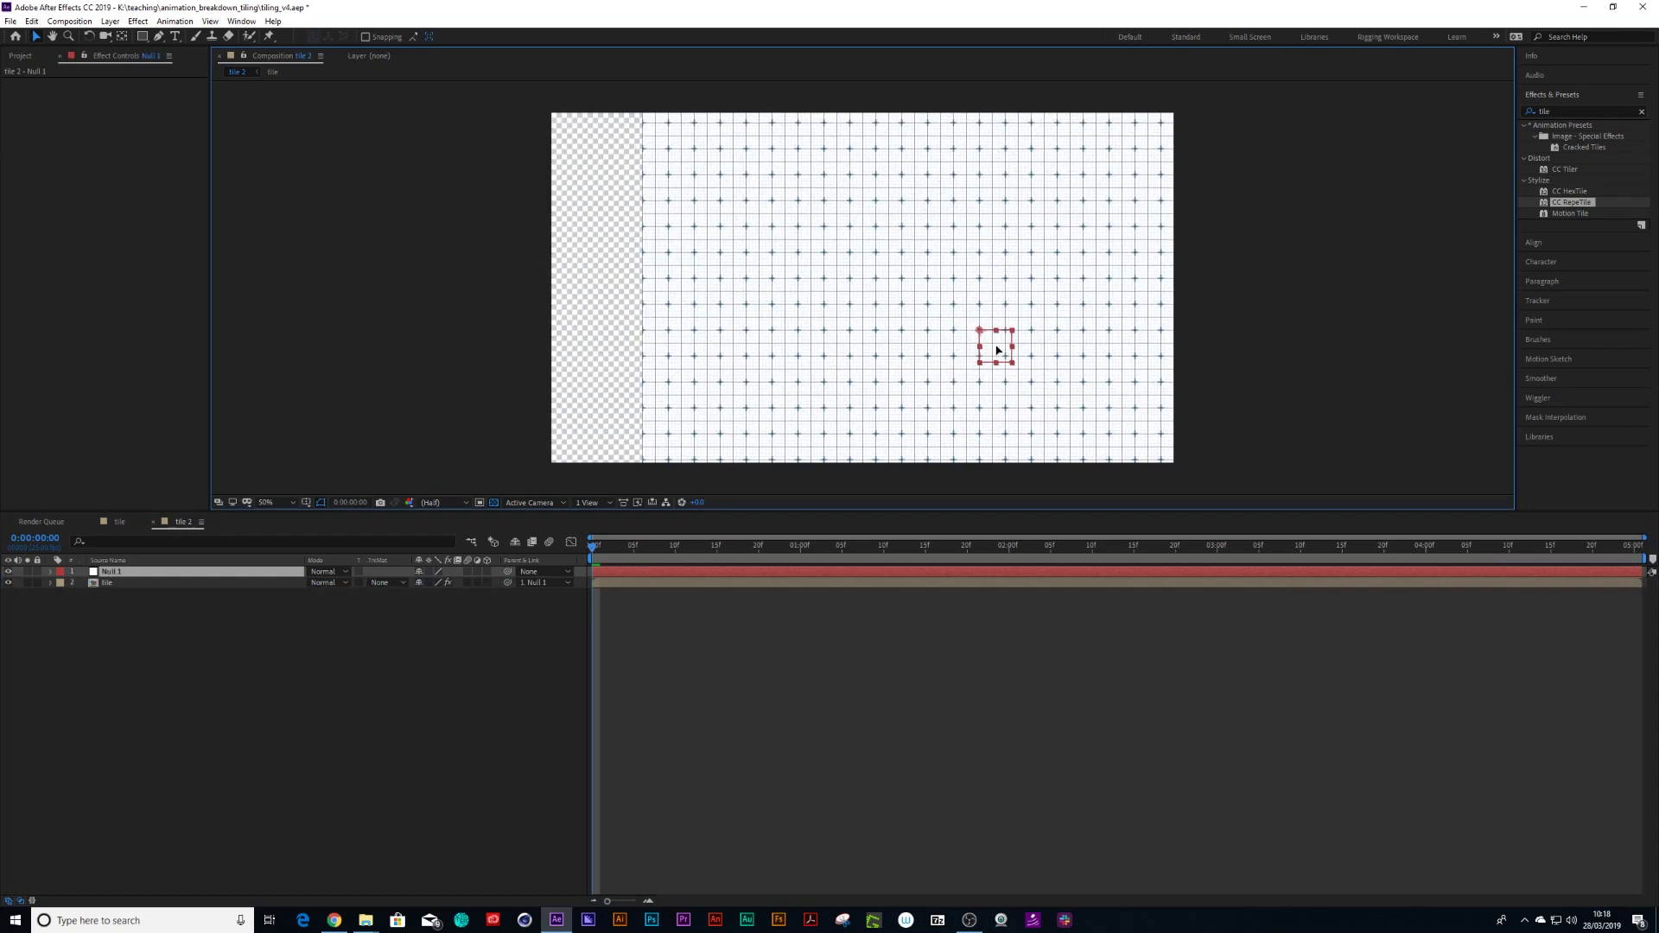
Set the tile's Expand Left and Right to 2000, then move Null 1 to check coverage
click(93, 584)
drag(121, 105, 127, 103)
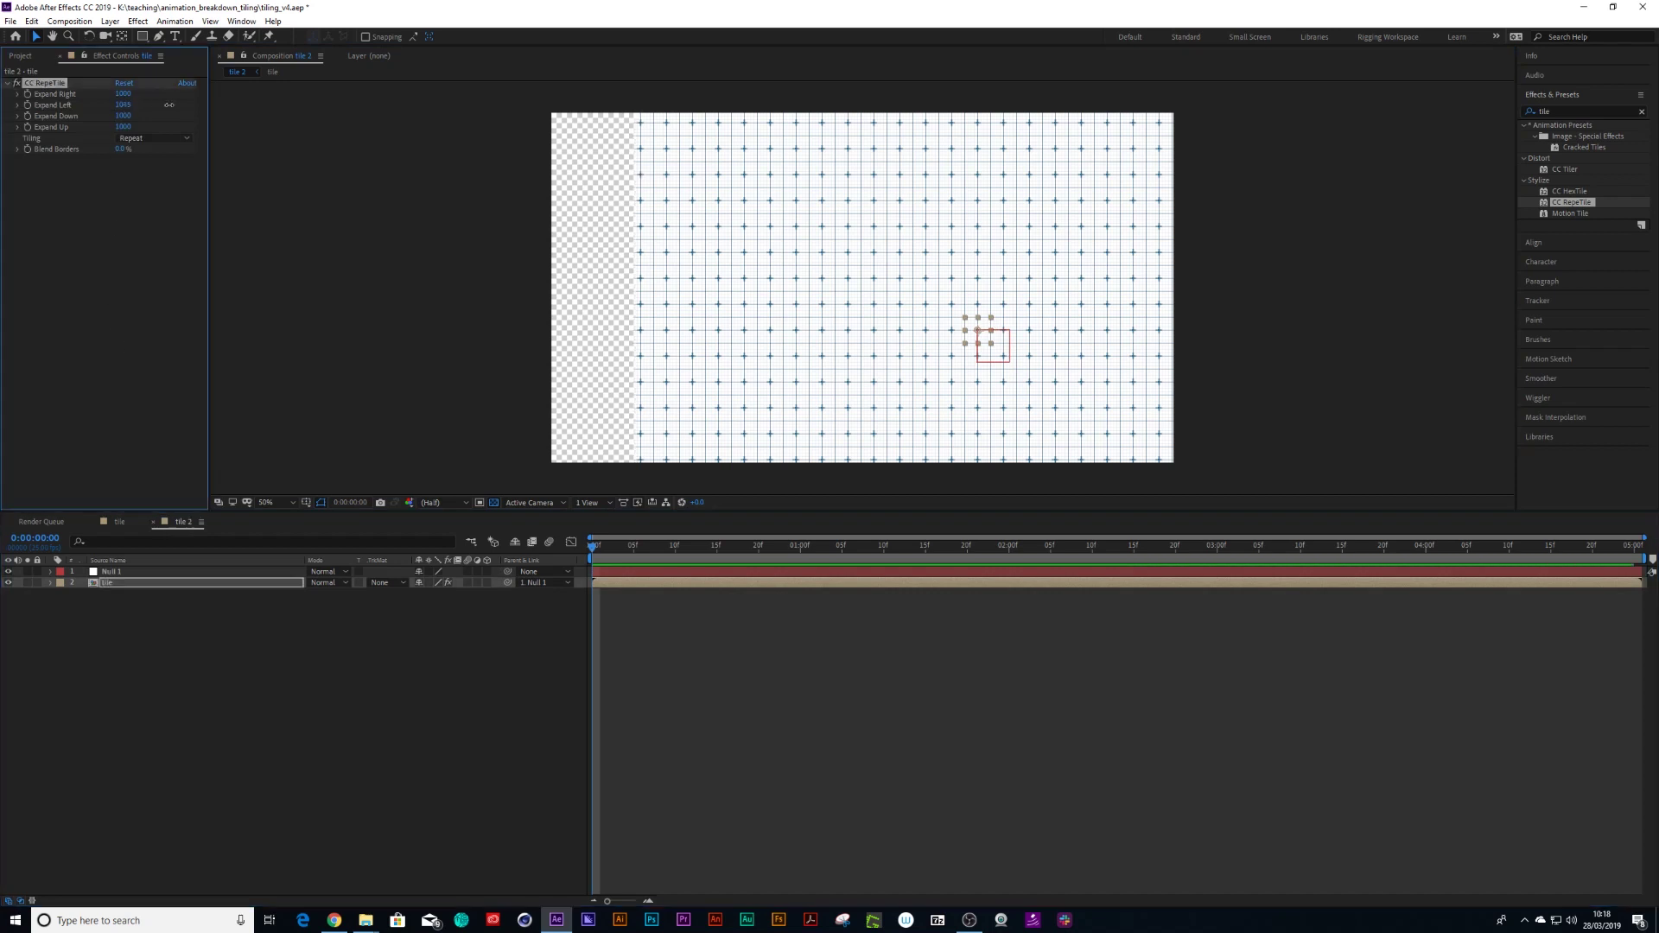
click(123, 105)
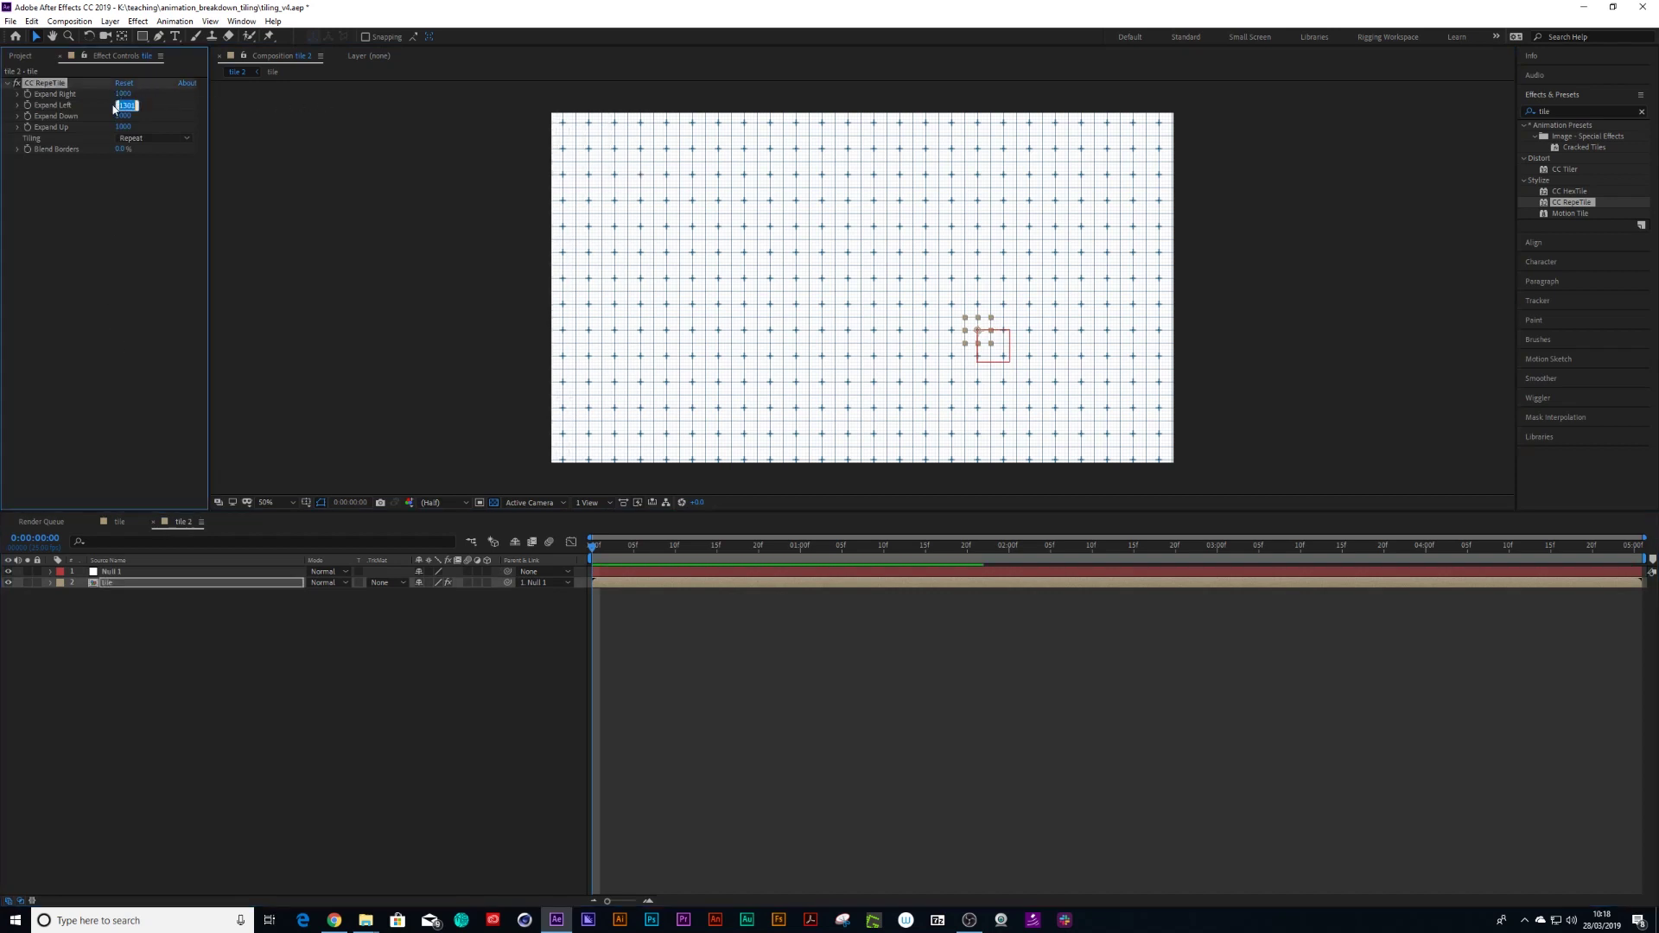
text(2000)
key(Return)
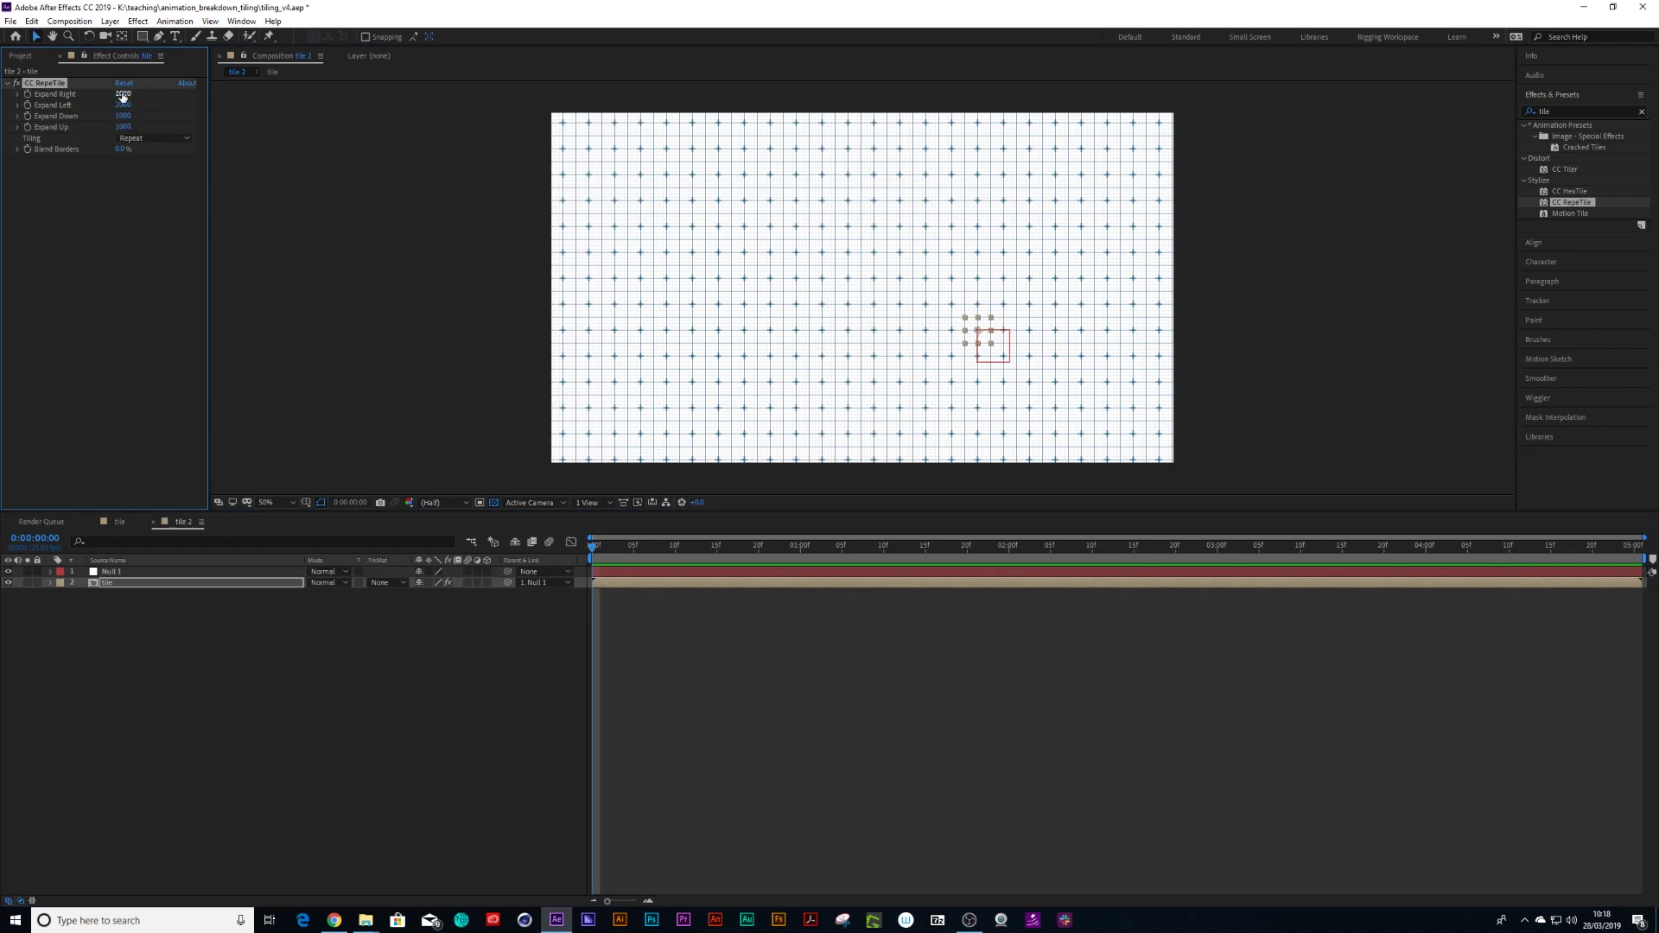
click(123, 93)
text(2000)
key(Return)
click(109, 572)
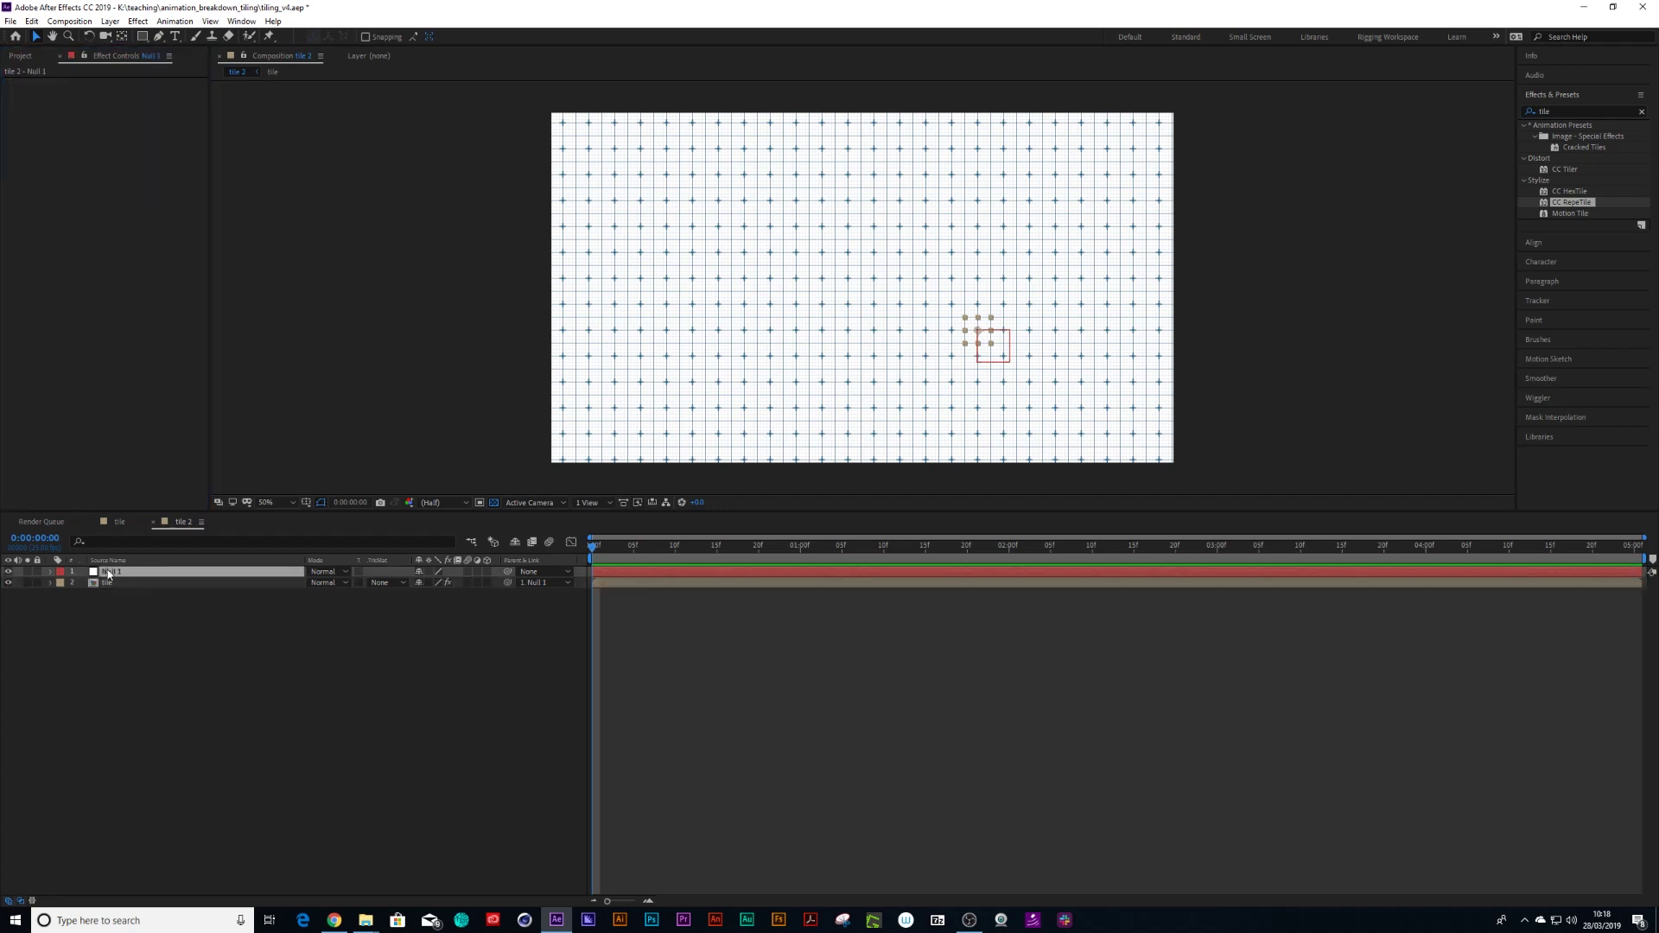
drag(993, 360, 894, 324)
click(113, 584)
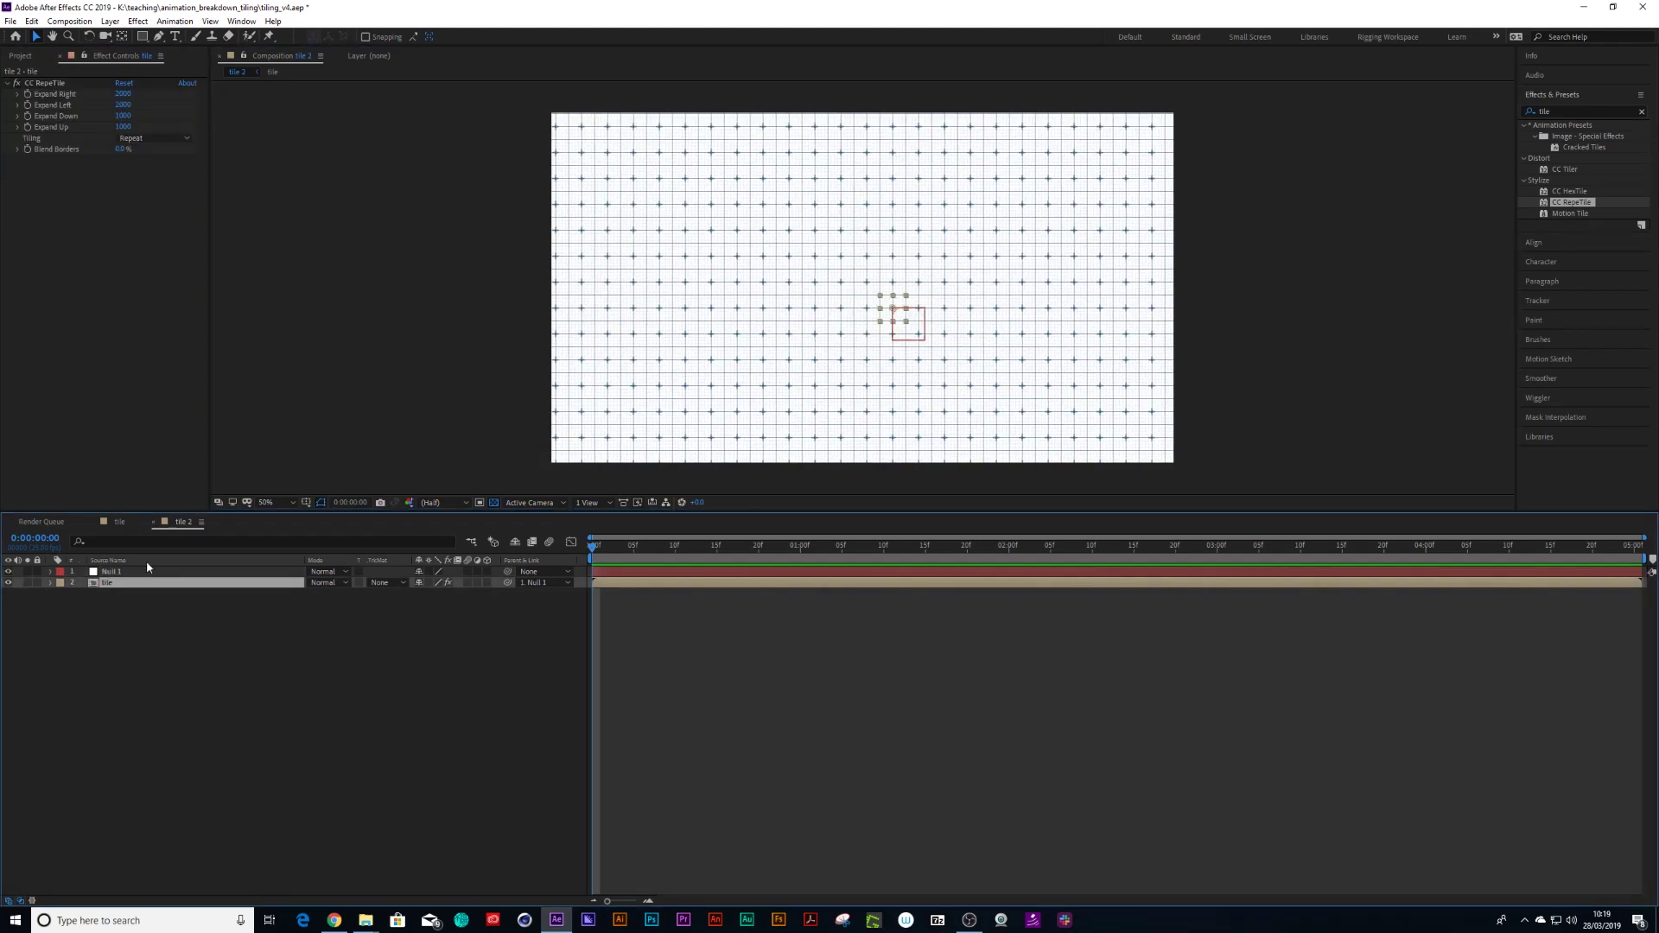
Add a white solid layer and place it beneath the tile layer
key(t)
drag(418, 593, 399, 593)
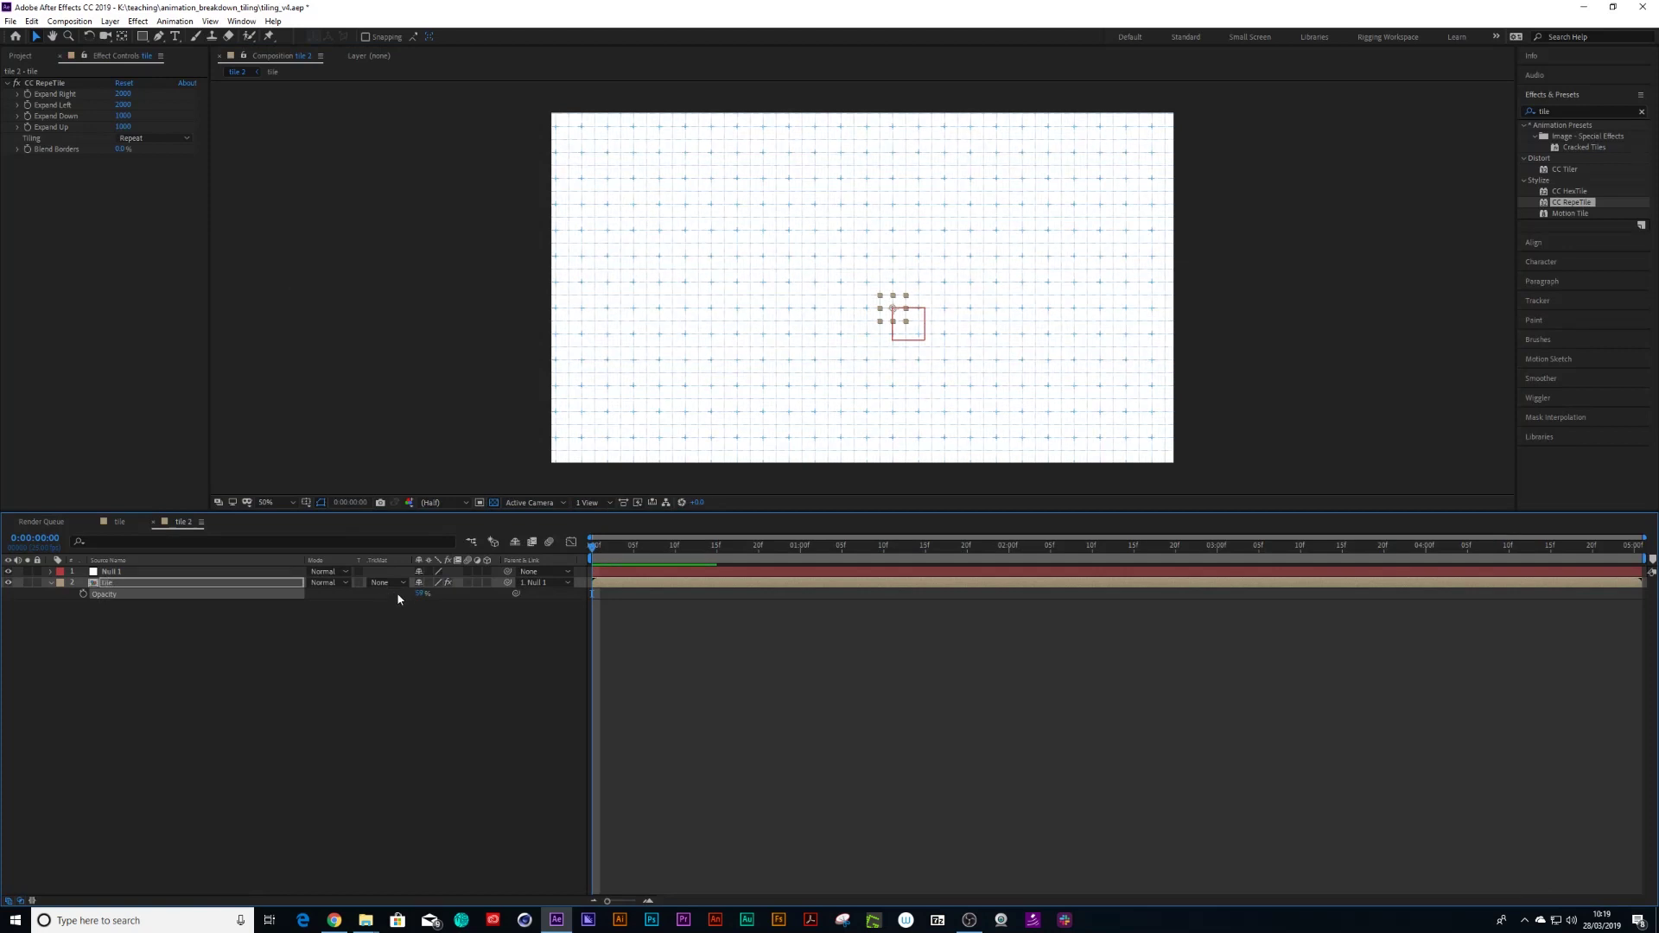
key(ctrl+z)
click(110, 20)
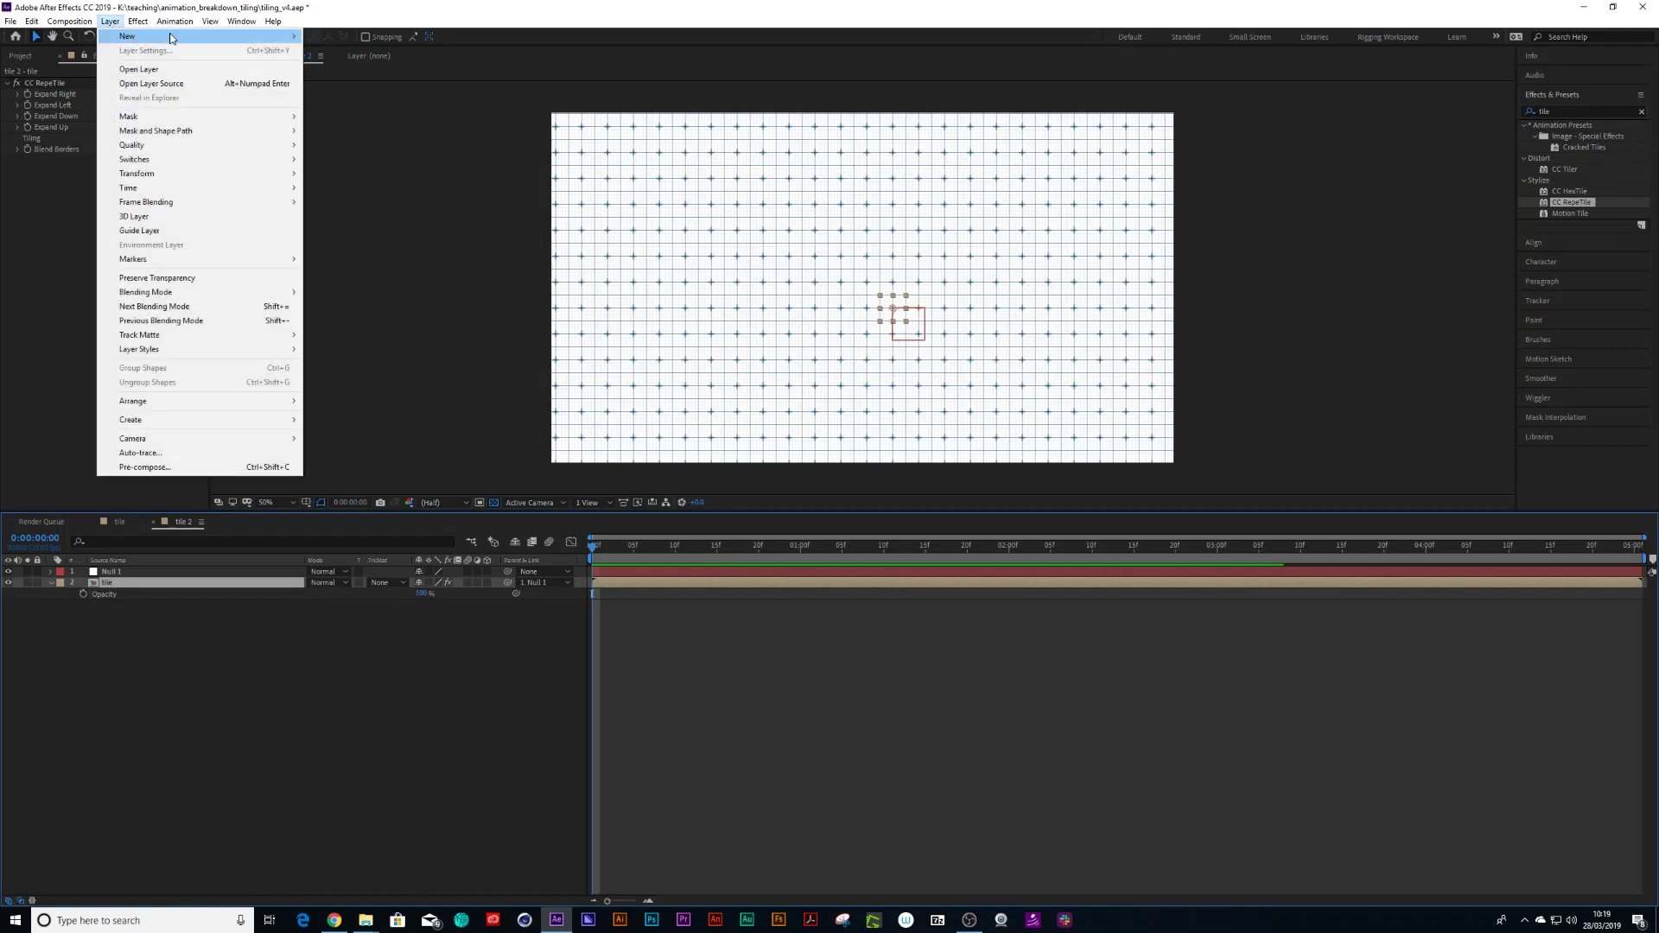
mouse_move(172, 35)
click(366, 48)
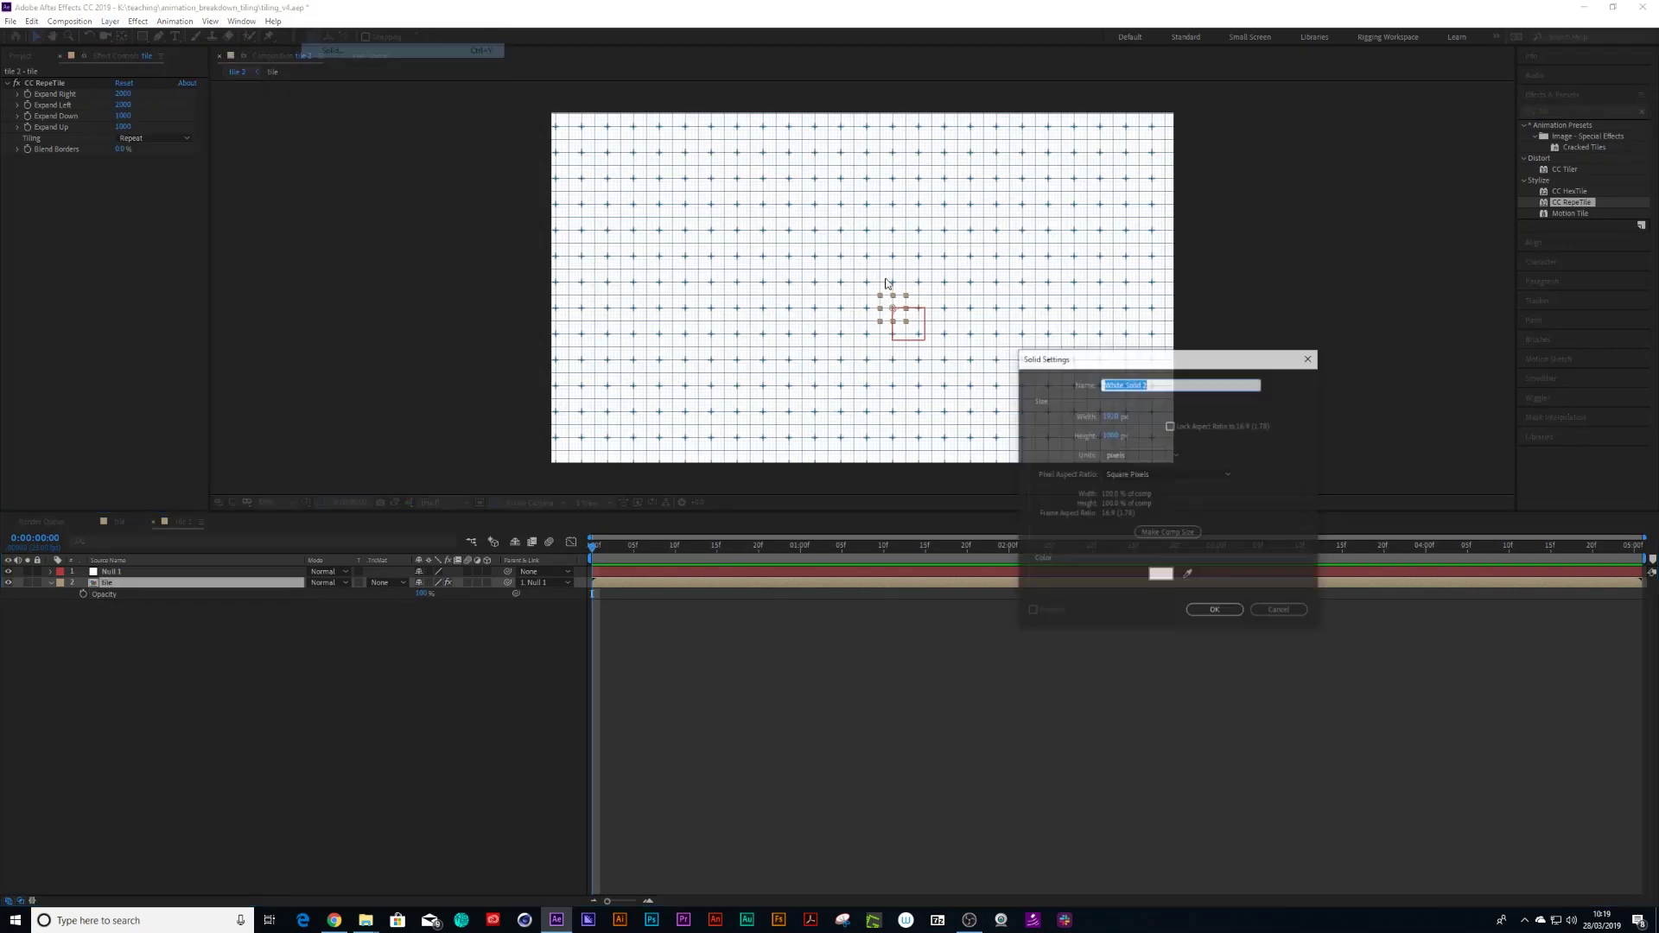
click(1214, 610)
drag(117, 588, 116, 609)
Lower the tile layer's Opacity to about 37% so the grid looks pale
click(109, 583)
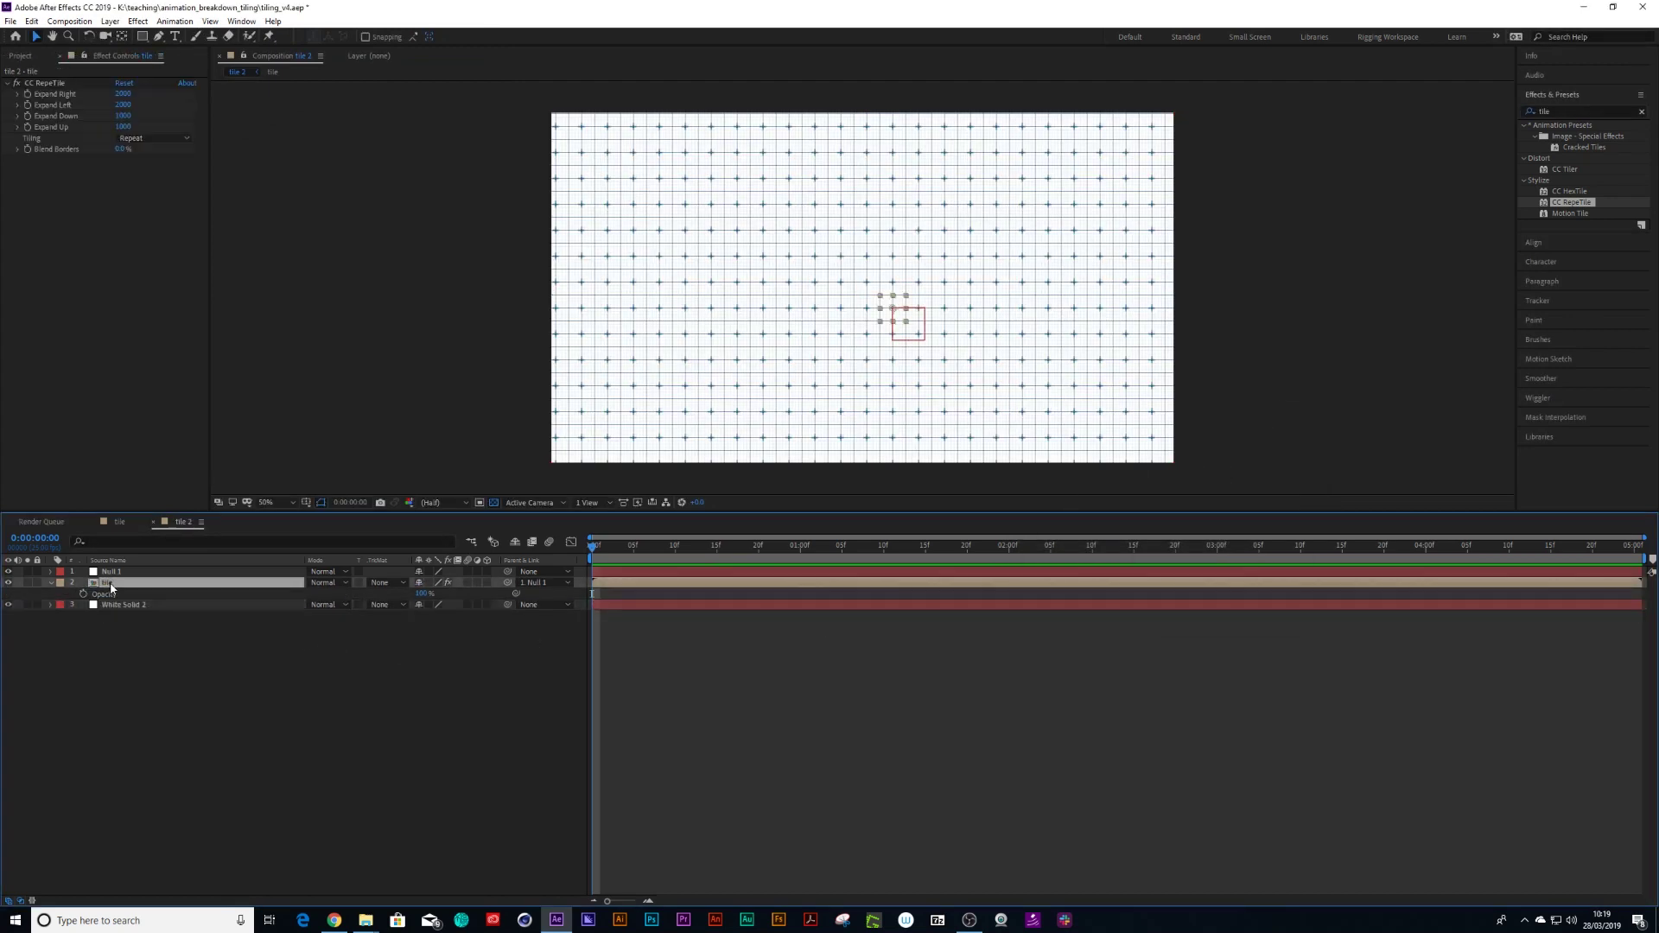
key(t)
key(t)
drag(423, 593, 382, 600)
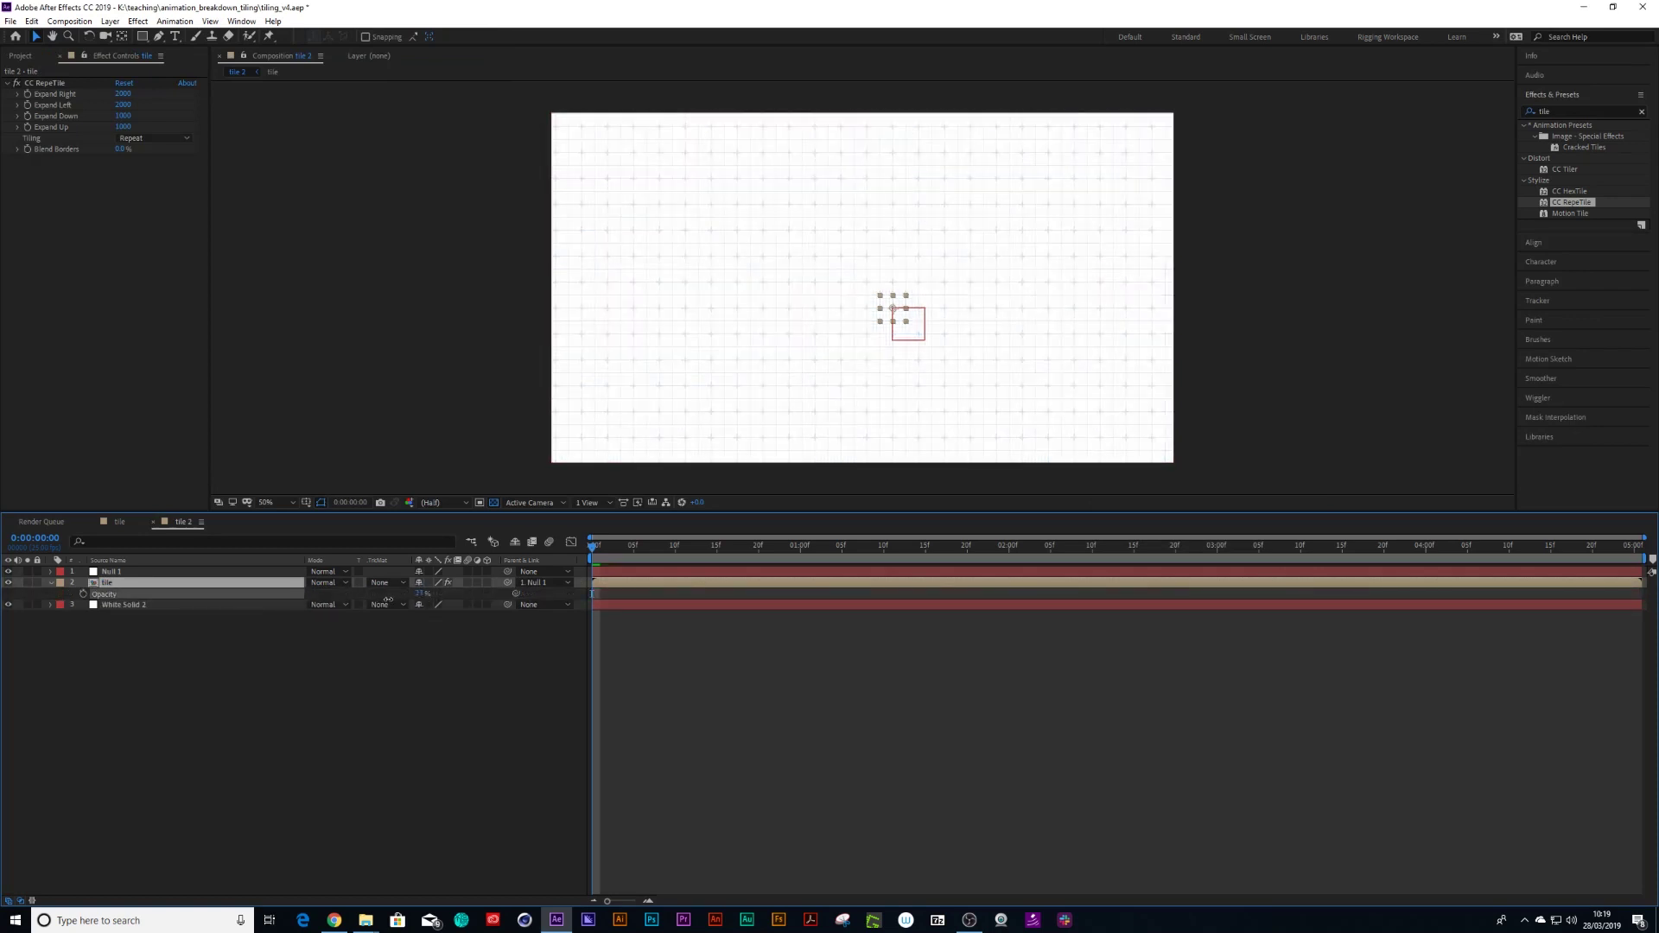
click(423, 593)
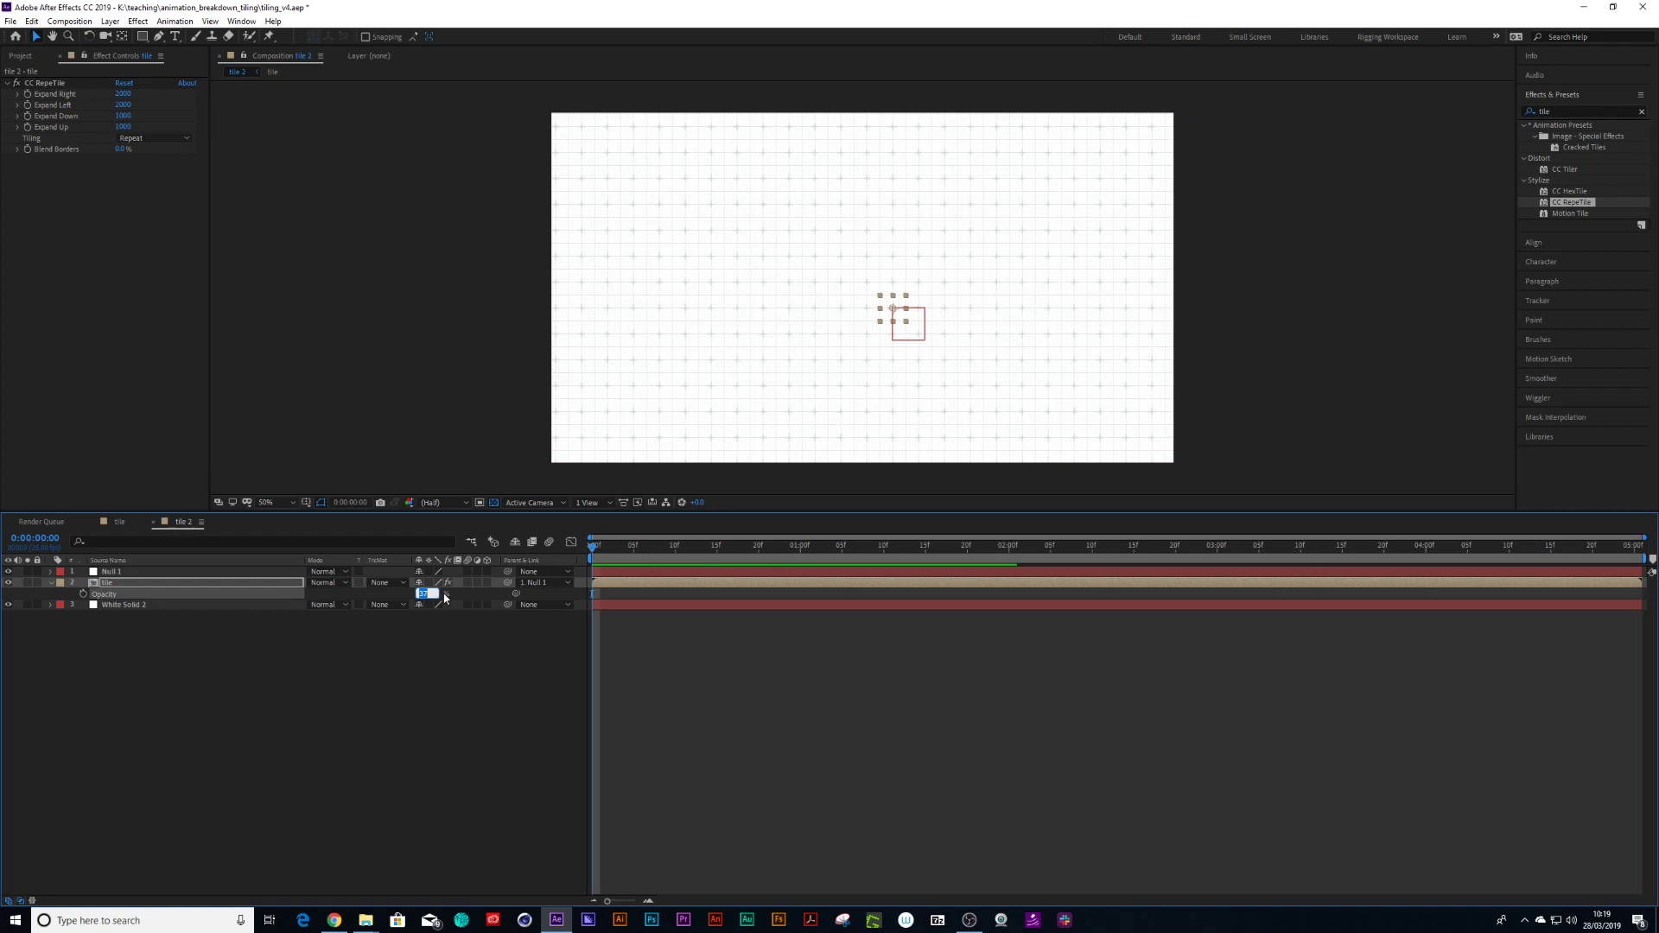
key(Return)
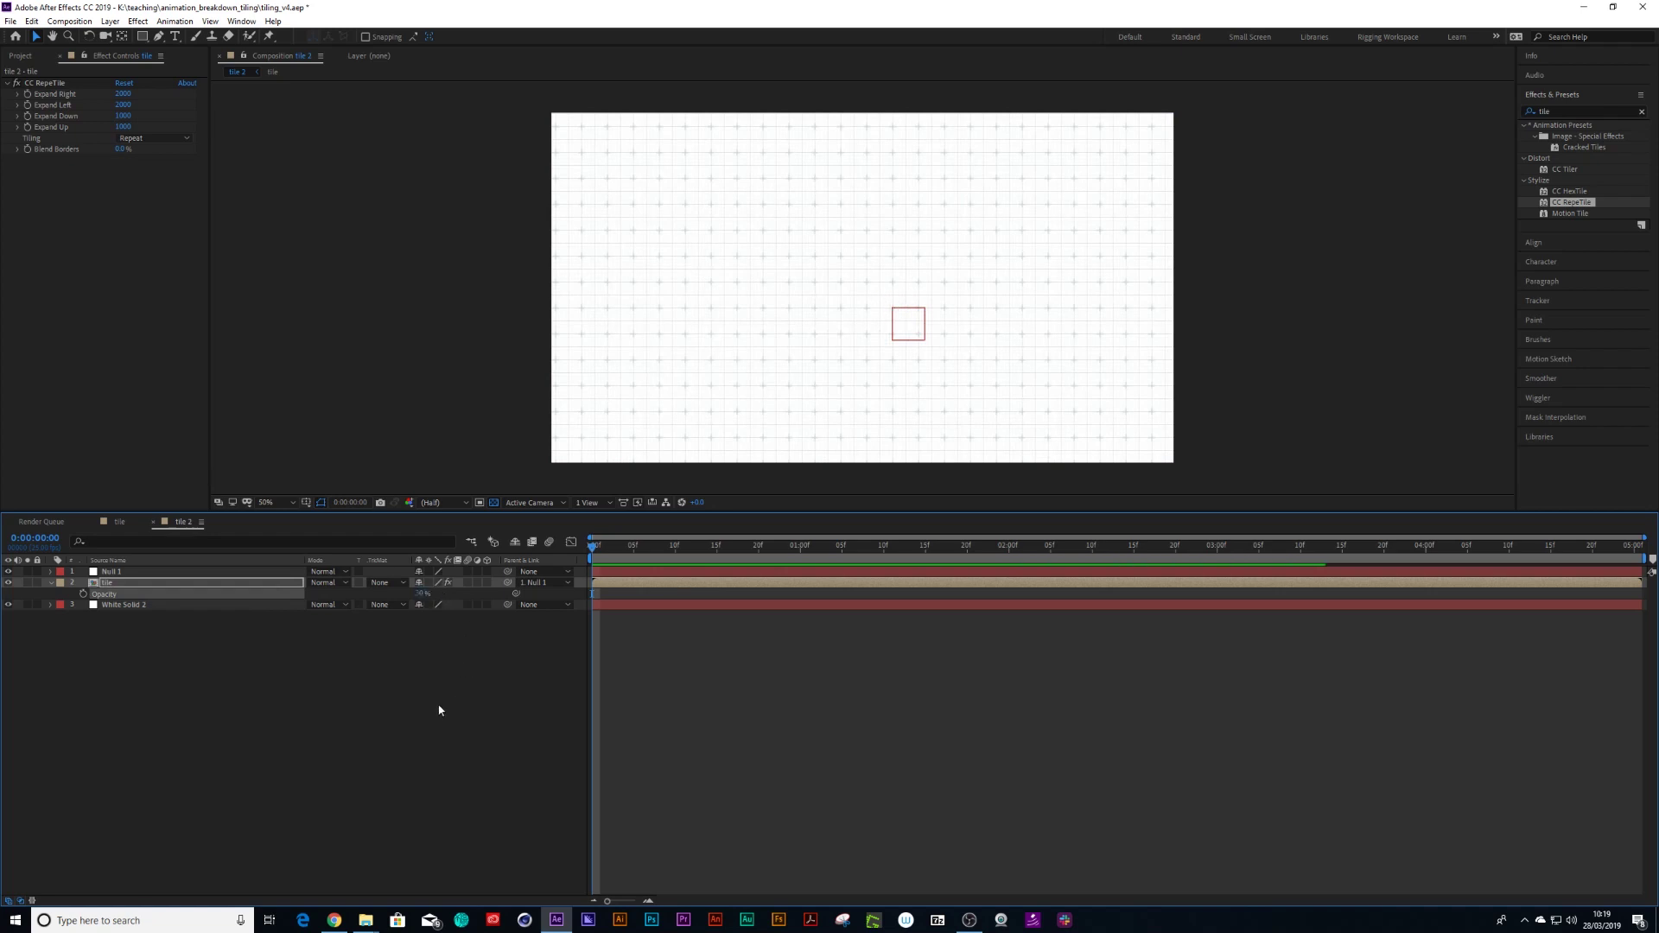
Move the Null 1 layer in the viewer to reposition the grid
click(114, 574)
click(111, 572)
drag(912, 332, 944, 353)
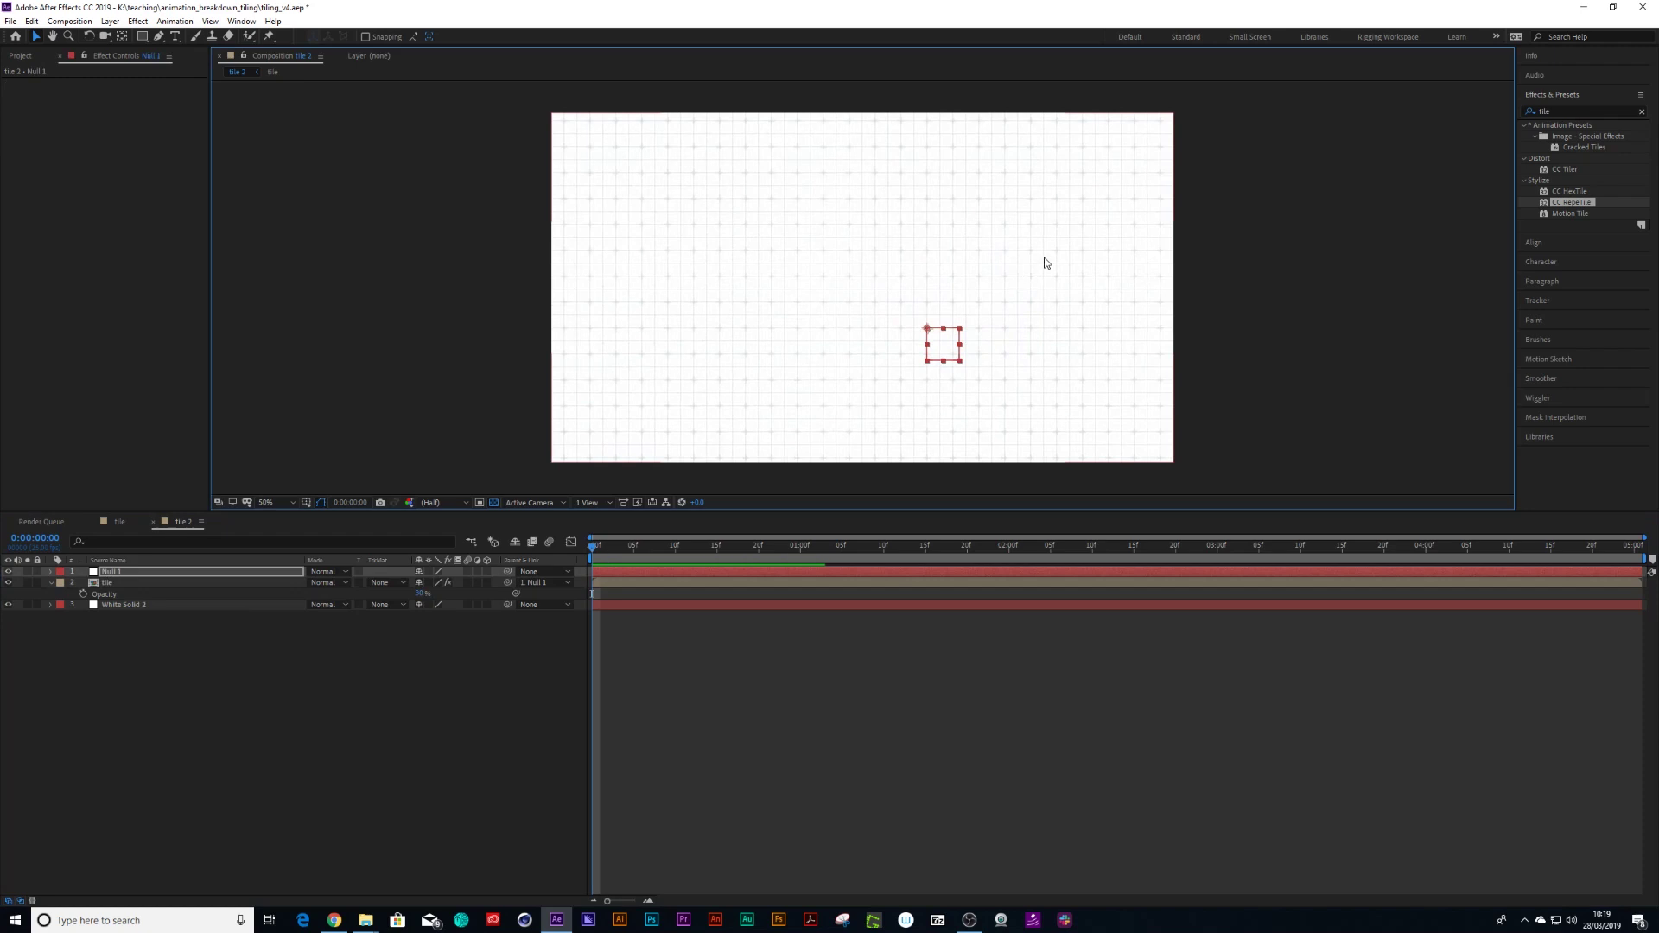